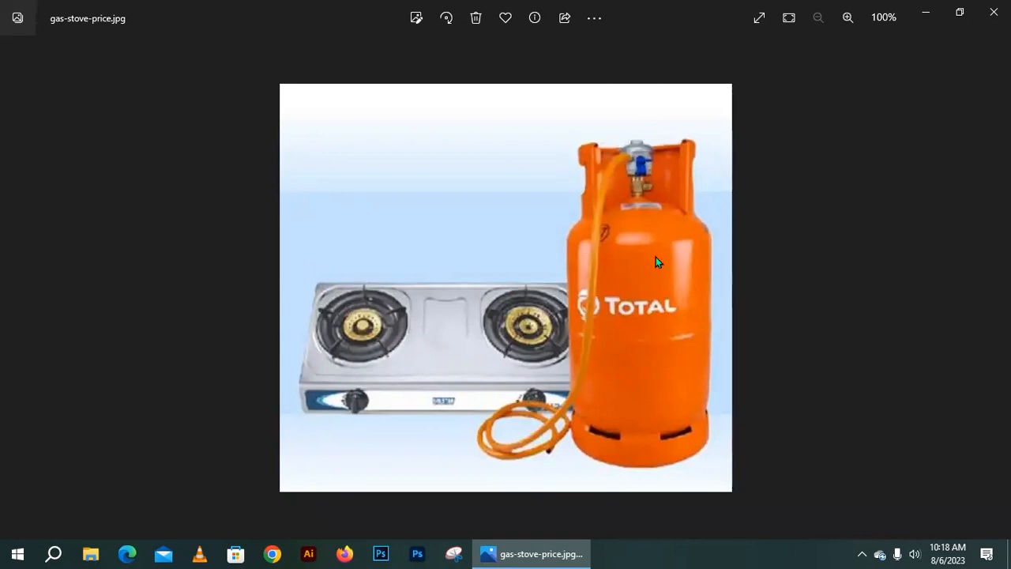
- Close gas-stove-price.jpg in Windows Photos to reveal the desktop
{"action": "left_click", "coordinate": [994, 11]}
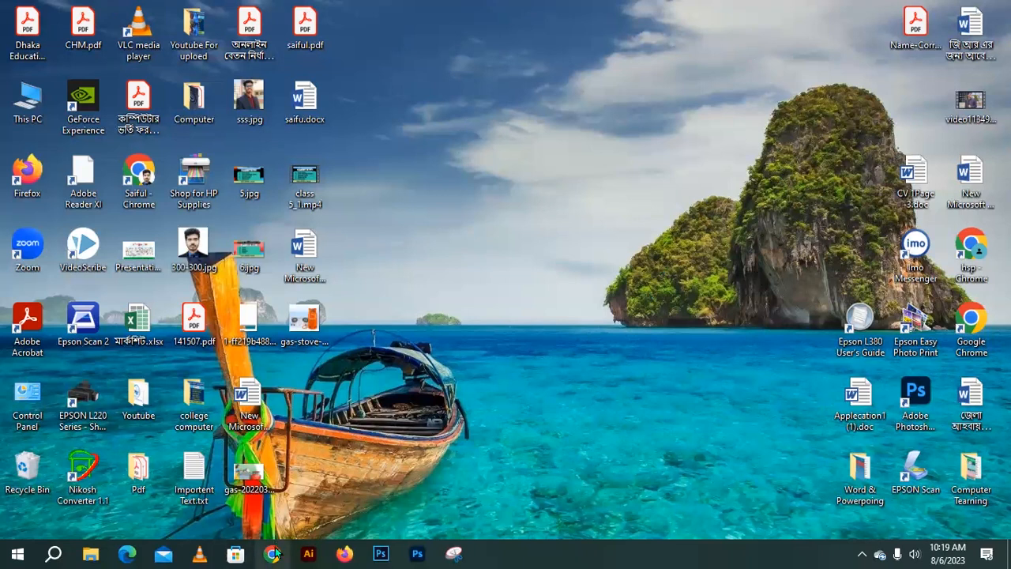
{"action": "left_click", "coordinate": [17, 553]}
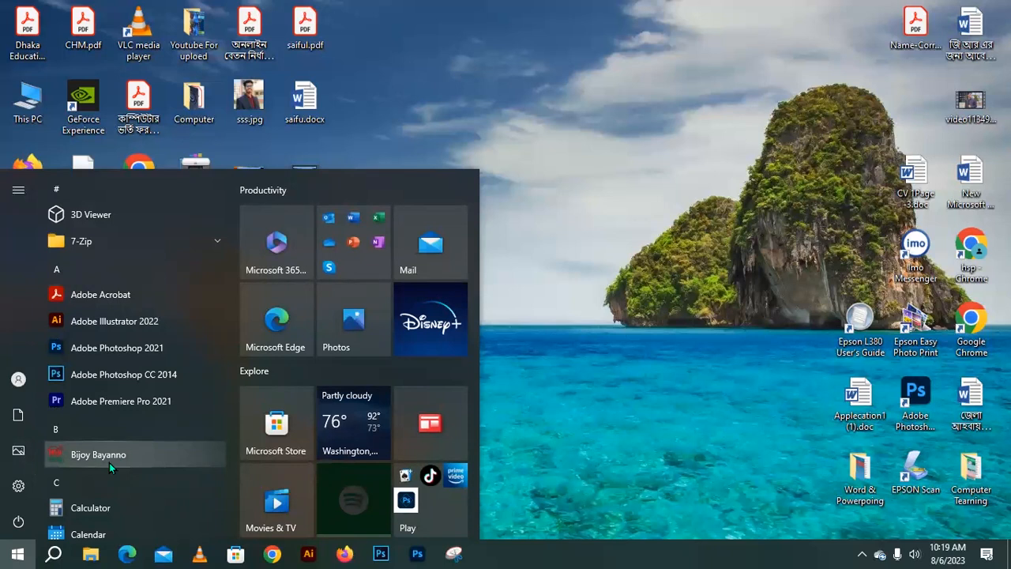
{"action": "left_click", "coordinate": [17, 553]}
{"action": "left_click", "coordinate": [18, 553]}
{"action": "left_click", "coordinate": [110, 455]}
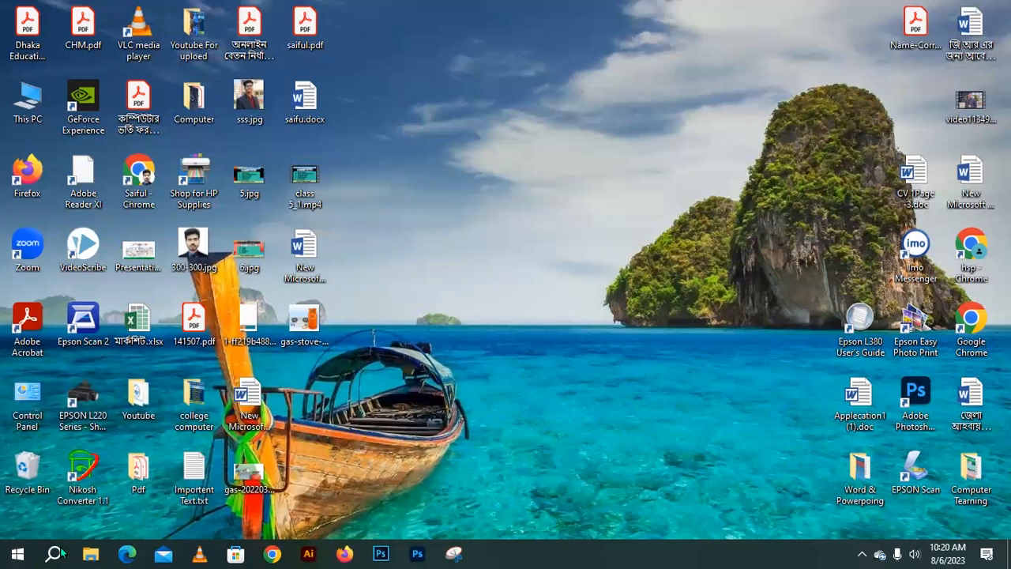
{"action": "left_click", "coordinate": [17, 554]}
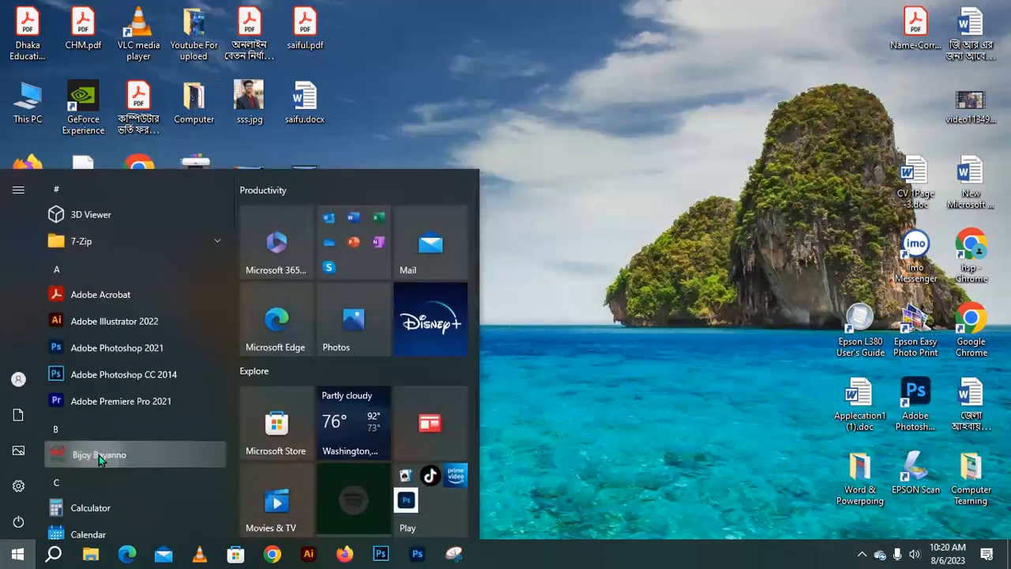
{"action": "left_click", "coordinate": [98, 455]}
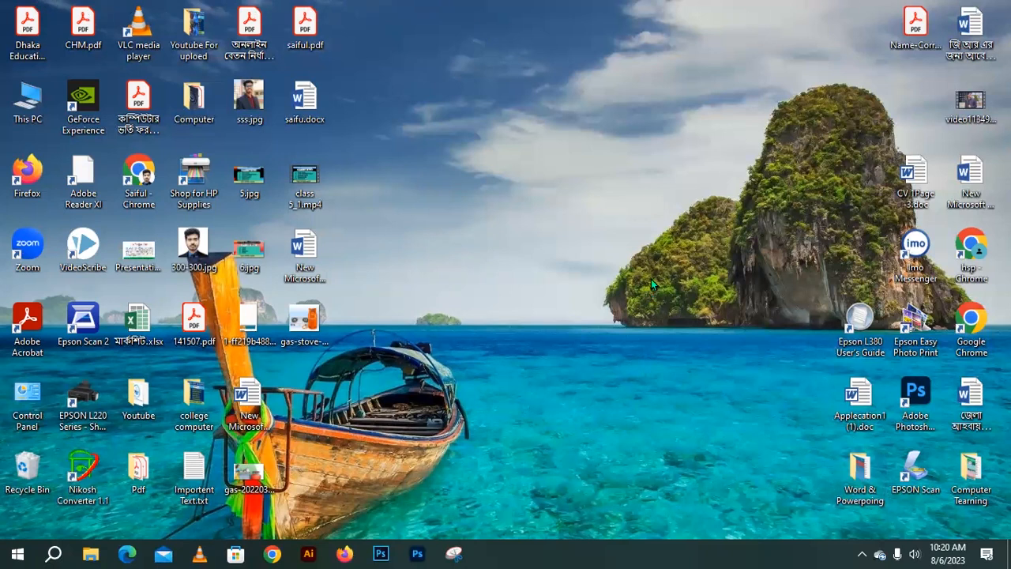
- Show the Bijoy keyboard as a topbar at the top centre with layout English
{"action": "left_click", "coordinate": [864, 553]}
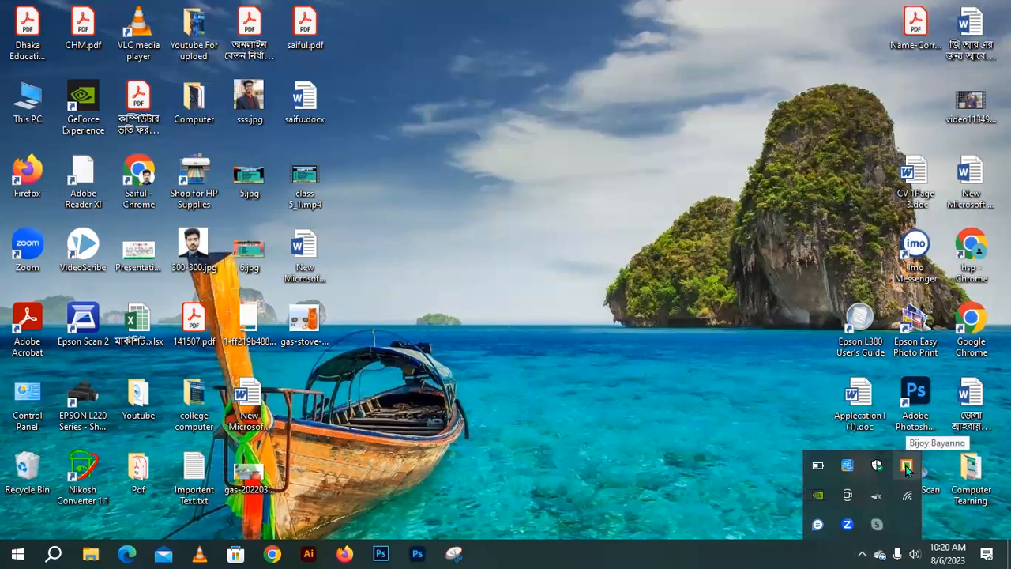
{"action": "right_click", "coordinate": [906, 468]}
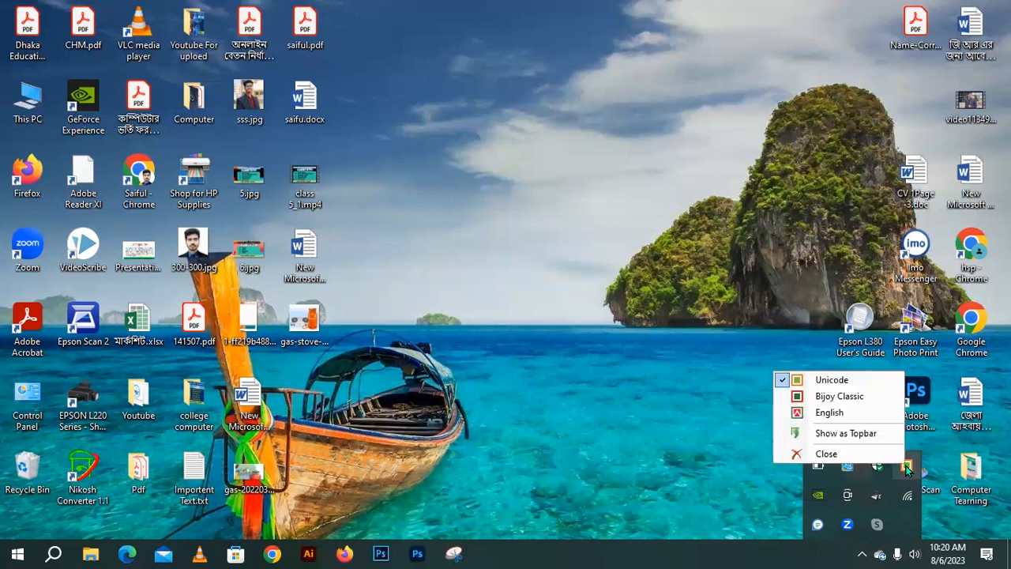
{"action": "left_click", "coordinate": [861, 433]}
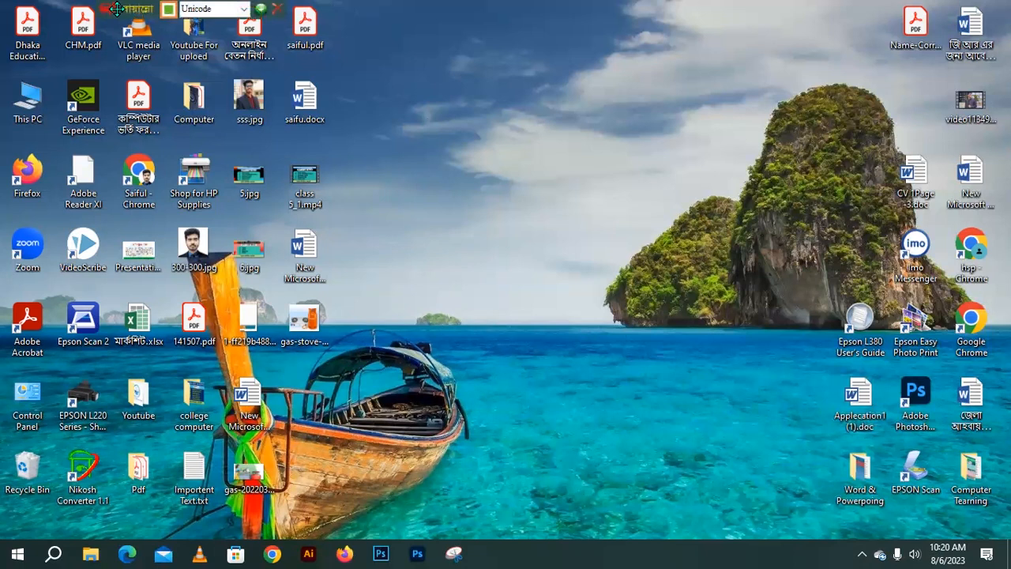
{"action": "left_click_drag", "start_coordinate": [165, 9], "coordinate": [532, 9]}
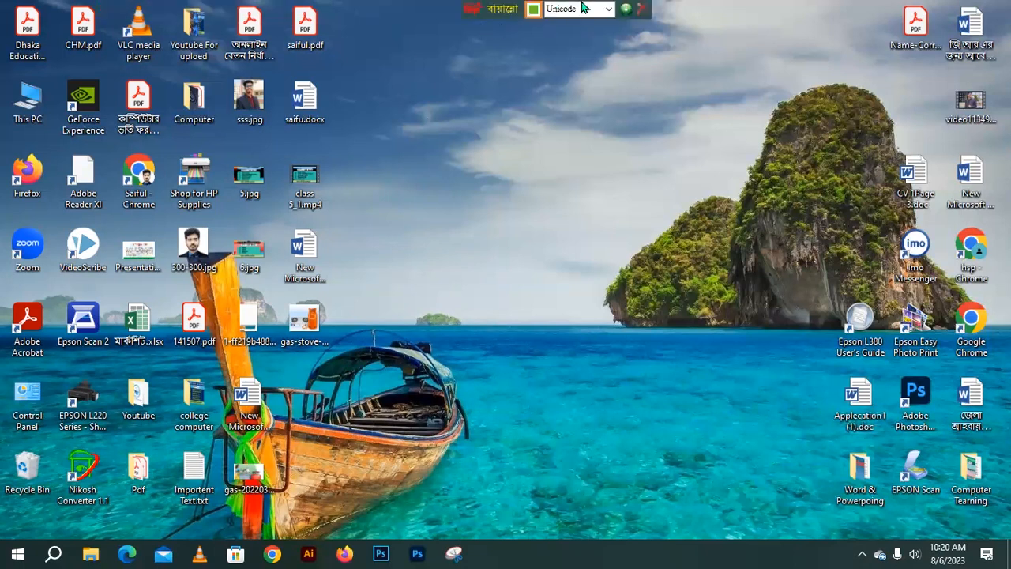
{"action": "left_click", "coordinate": [607, 14]}
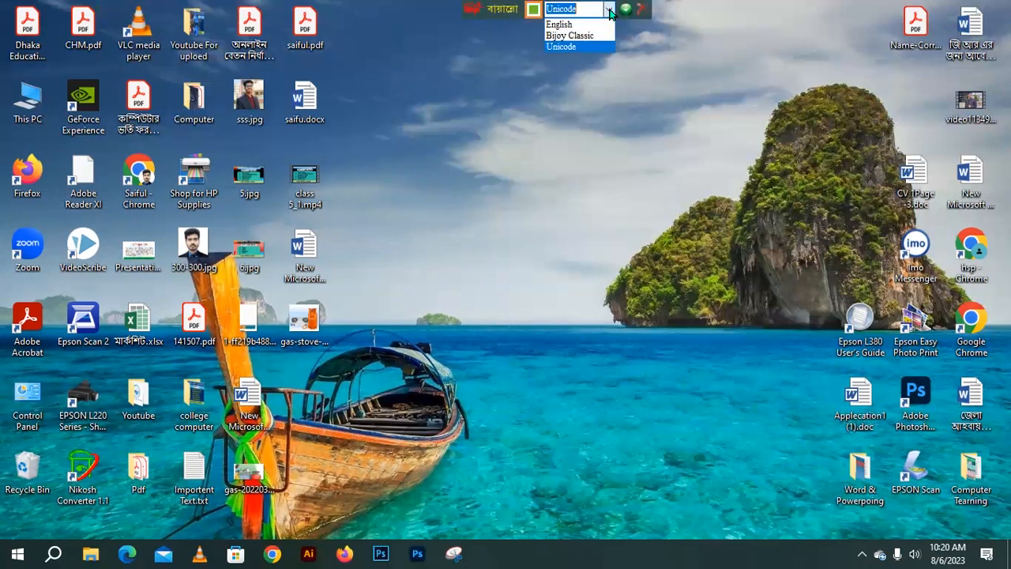
{"action": "left_click", "coordinate": [587, 30]}
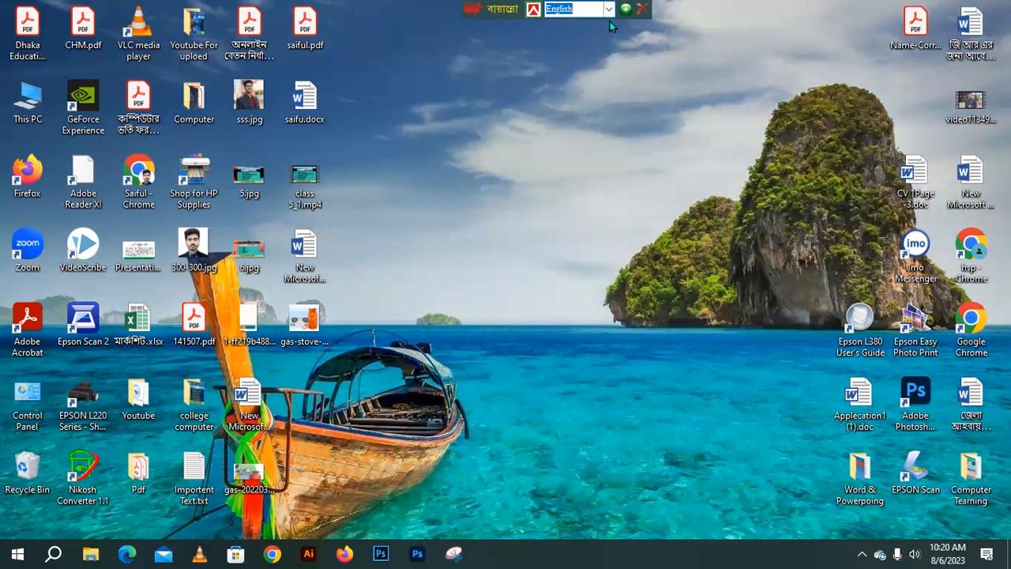
- Hide the Bijoy bar, relaunch Bijoy Bayanno, and bring the floating bar back
{"action": "left_click", "coordinate": [627, 9]}
{"action": "left_click", "coordinate": [17, 554]}
{"action": "left_click", "coordinate": [107, 464]}
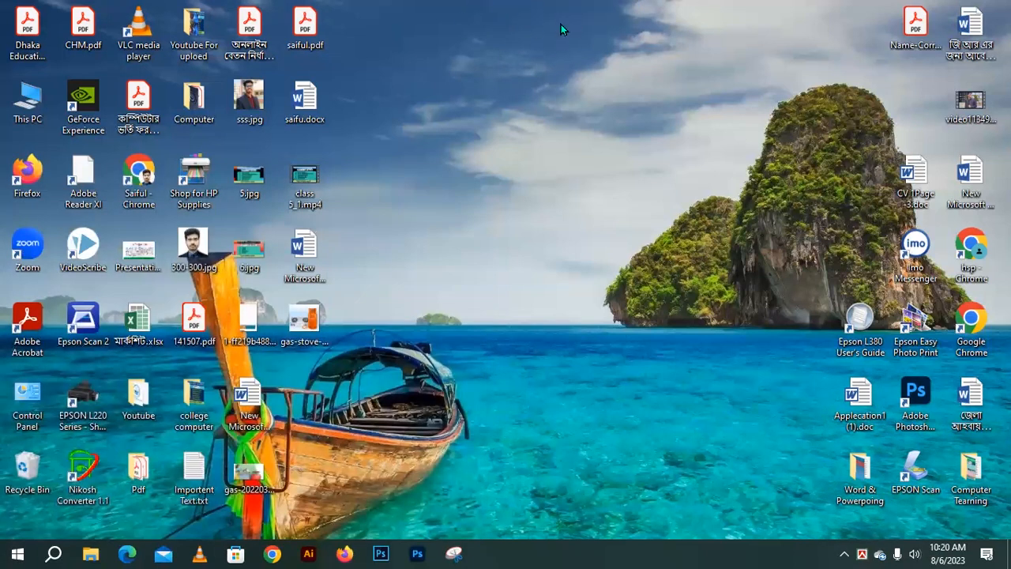
{"action": "left_click", "coordinate": [845, 553]}
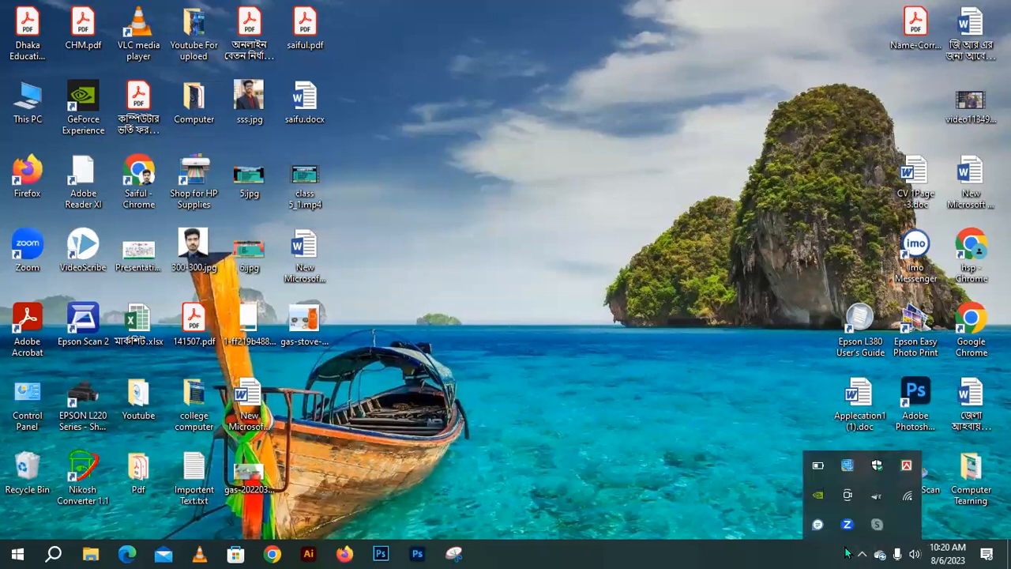
{"action": "right_click", "coordinate": [906, 466]}
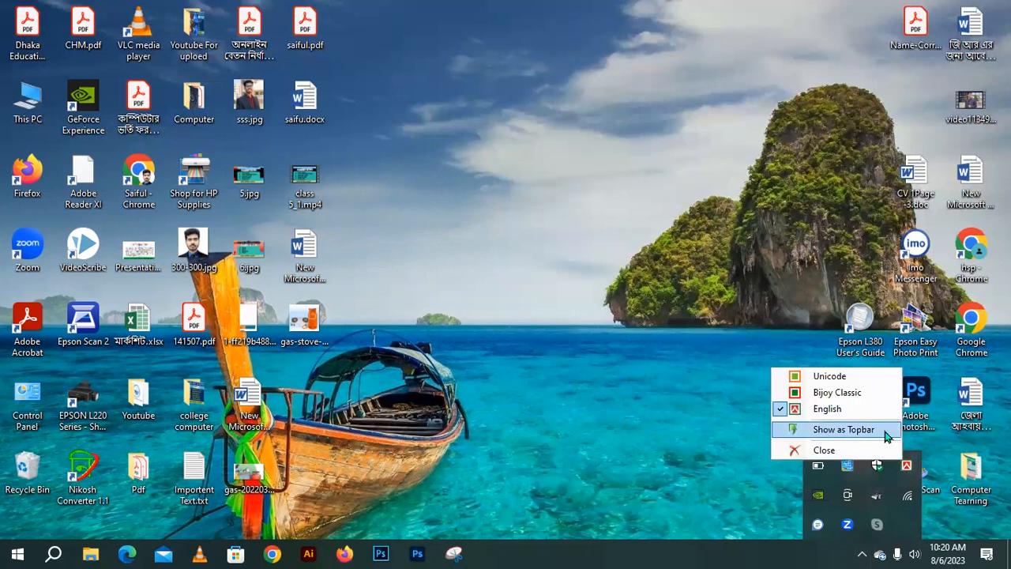
{"action": "left_click", "coordinate": [822, 430]}
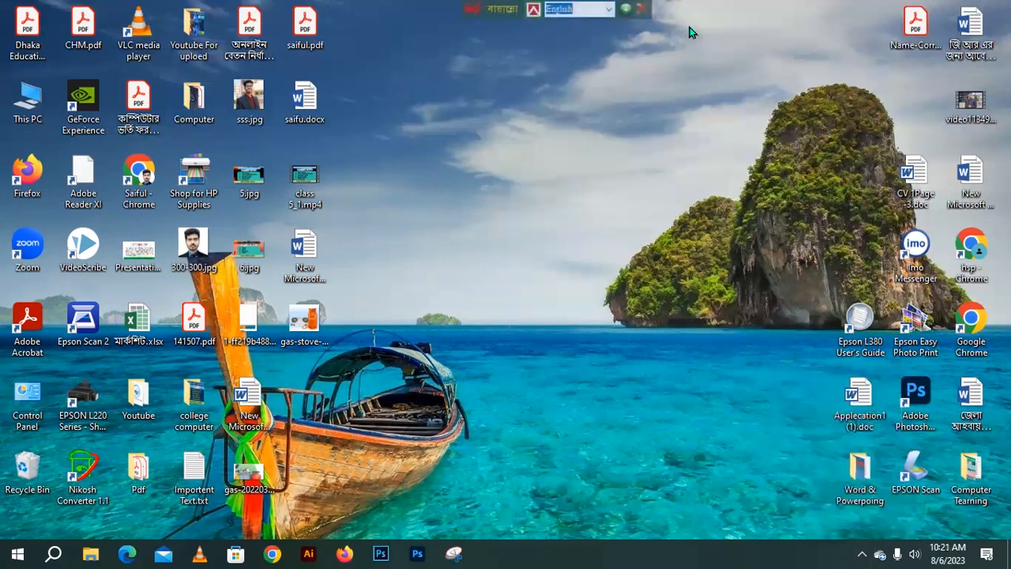
- Keep English as the Bijoy layout and launch Bijoy Bayanno again
{"action": "left_click", "coordinate": [608, 10]}
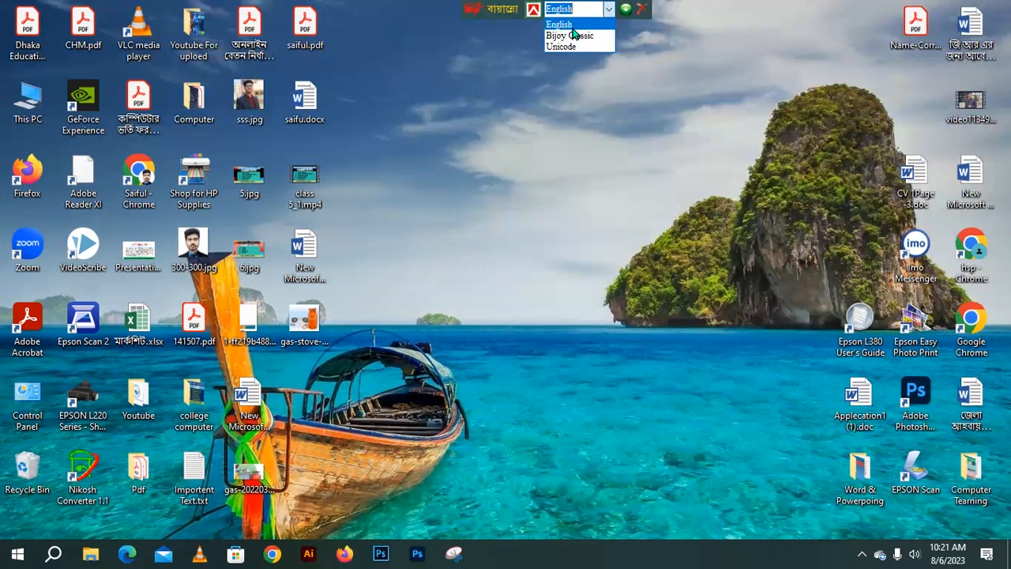
{"action": "left_click", "coordinate": [611, 11]}
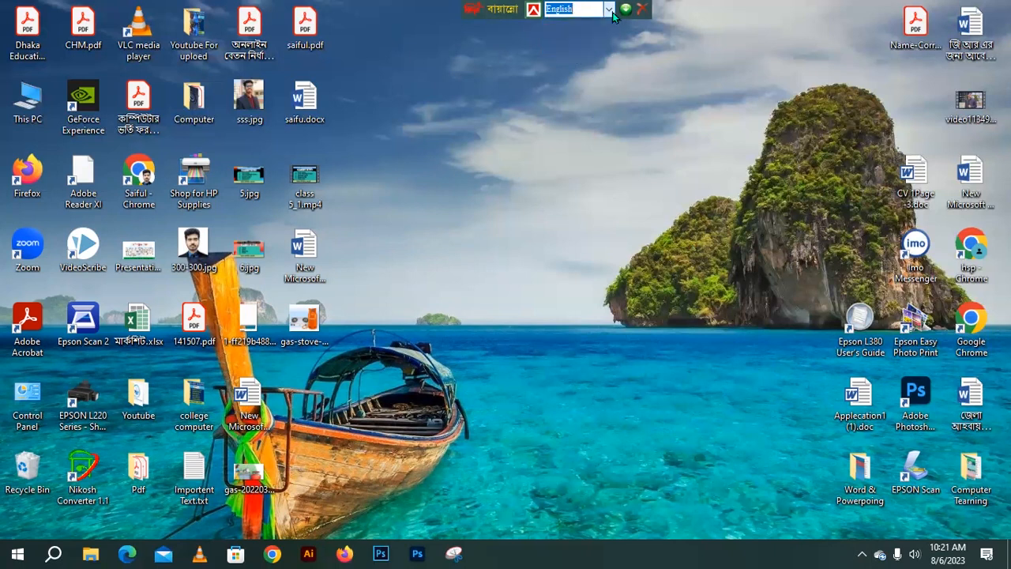
{"action": "left_click", "coordinate": [581, 10]}
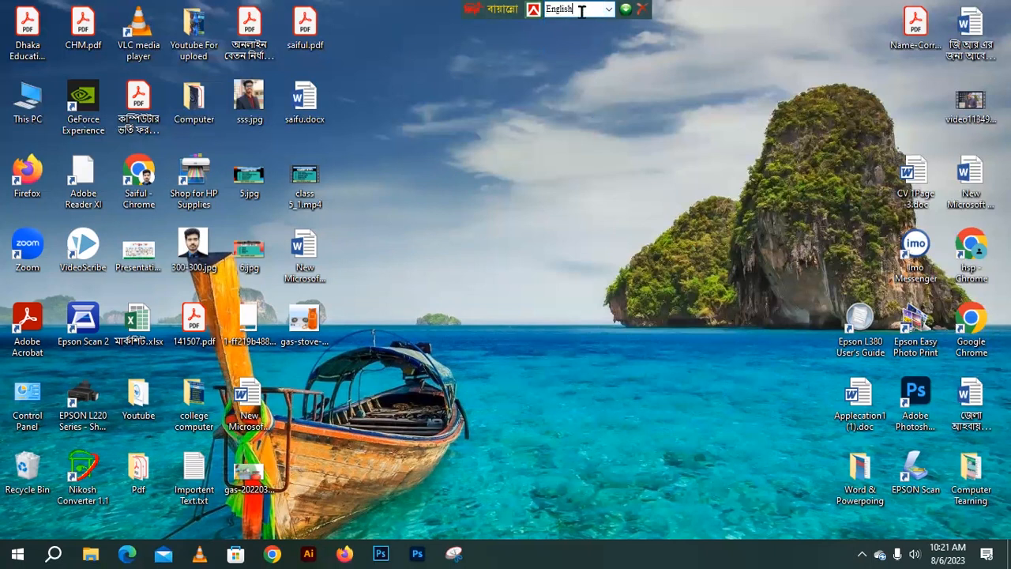
{"action": "left_click", "coordinate": [17, 554]}
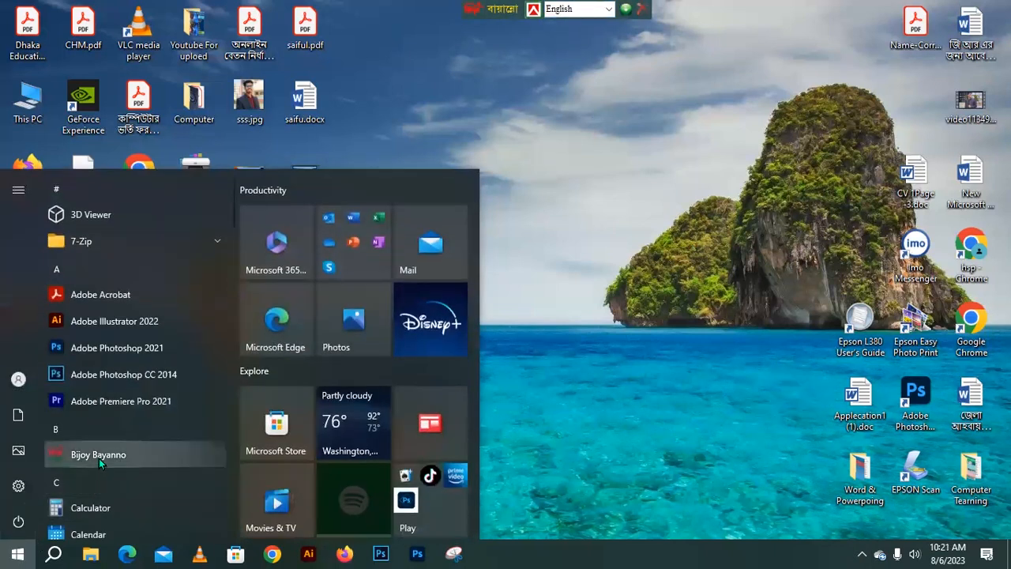
{"action": "left_click", "coordinate": [99, 456]}
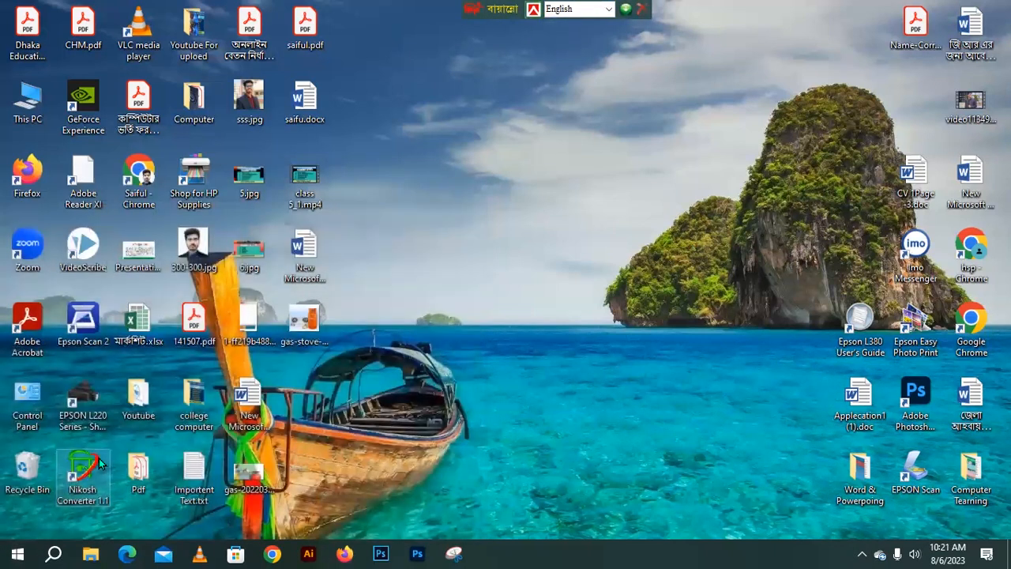
{"action": "left_click", "coordinate": [863, 554]}
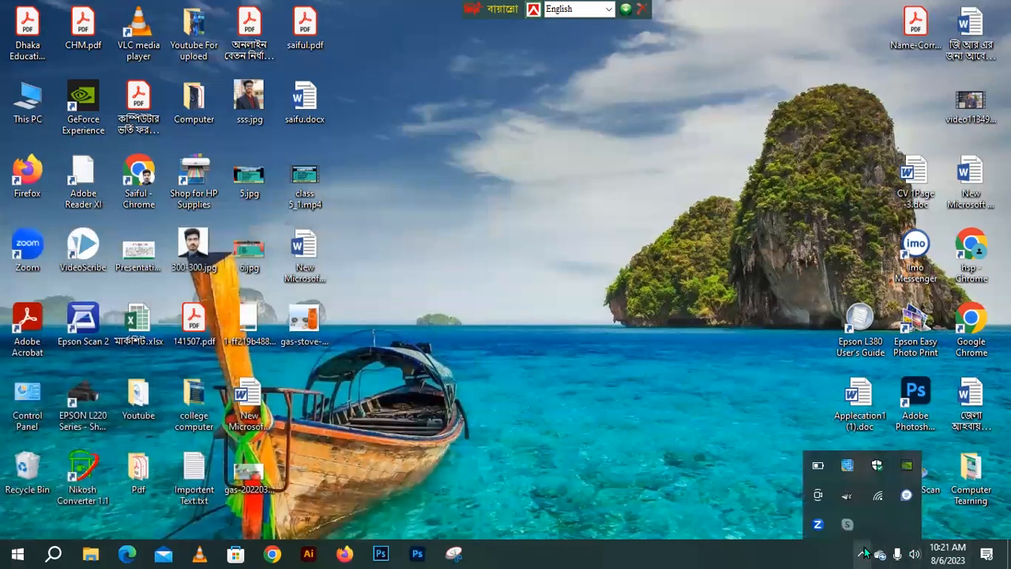
{"action": "left_click", "coordinate": [864, 554]}
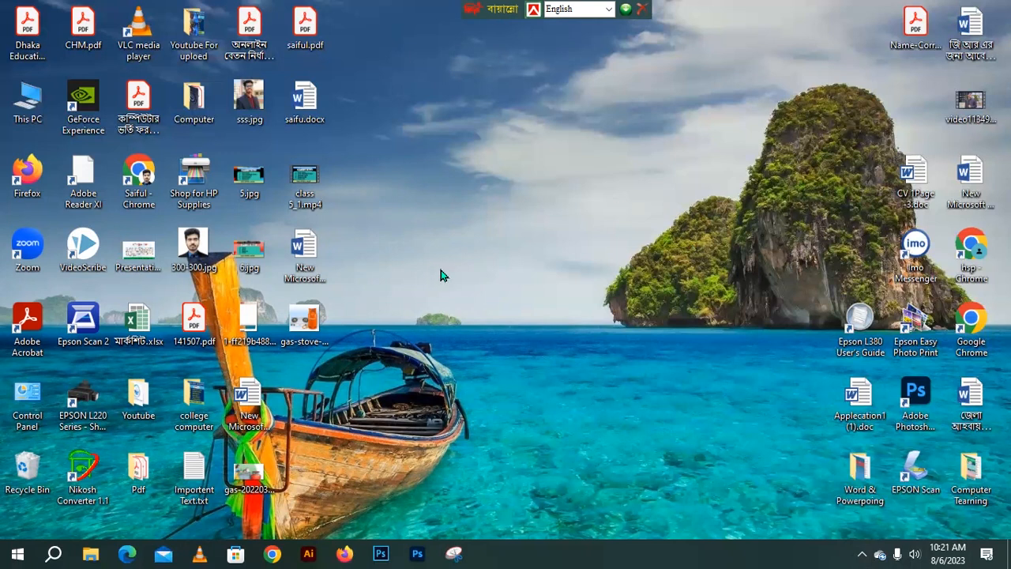
- Open 'New Microsoft Word Document (2)' and bring it into focus
{"action": "double_click", "coordinate": [305, 258]}
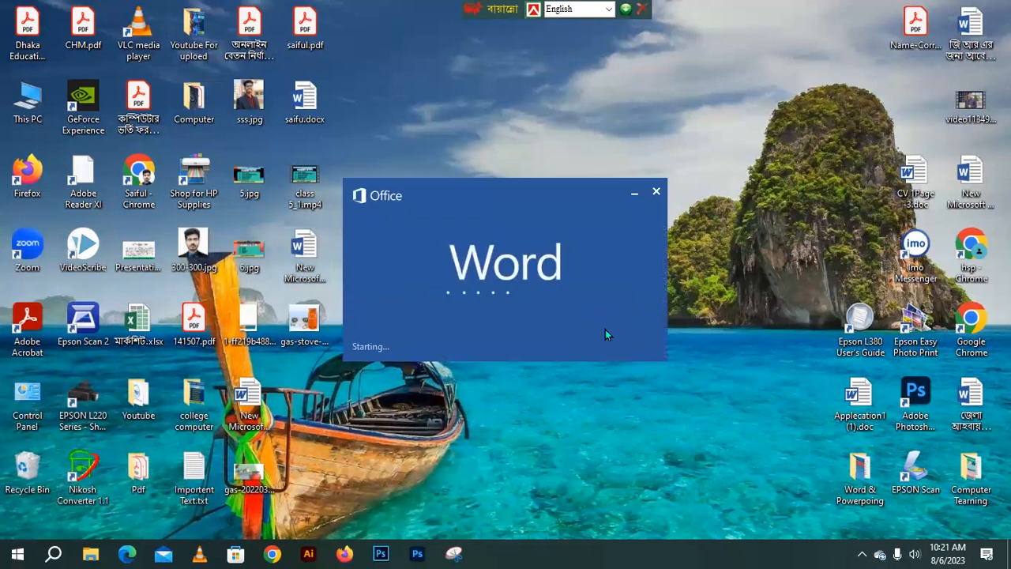
{"action": "left_click", "coordinate": [861, 554]}
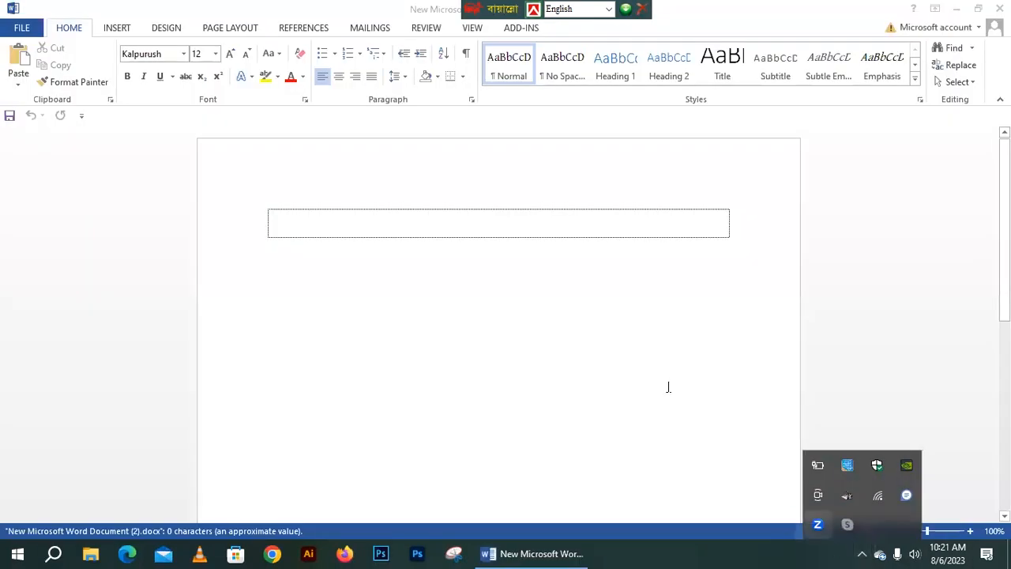
{"action": "left_click", "coordinate": [426, 228]}
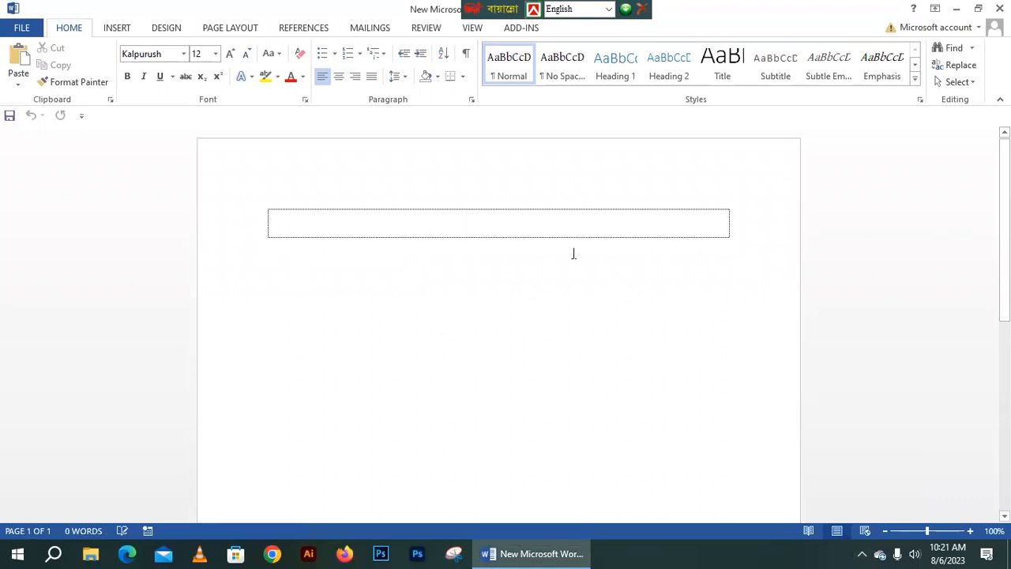
- Try the Unicode layout, then switch back to Bijoy Classic for the text box
{"action": "double_click", "coordinate": [551, 11]}
{"action": "left_click", "coordinate": [589, 11]}
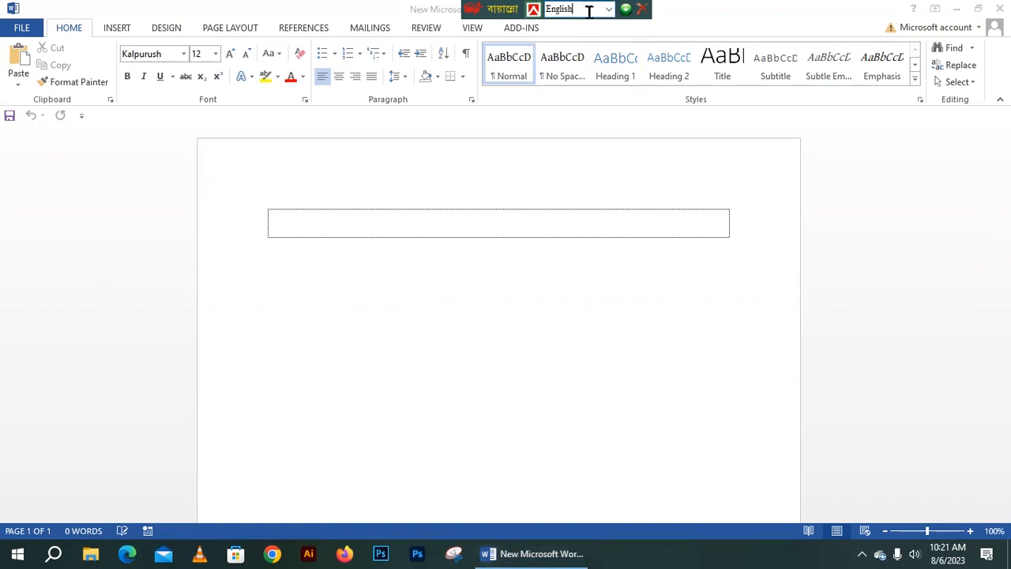
{"action": "left_click", "coordinate": [609, 9]}
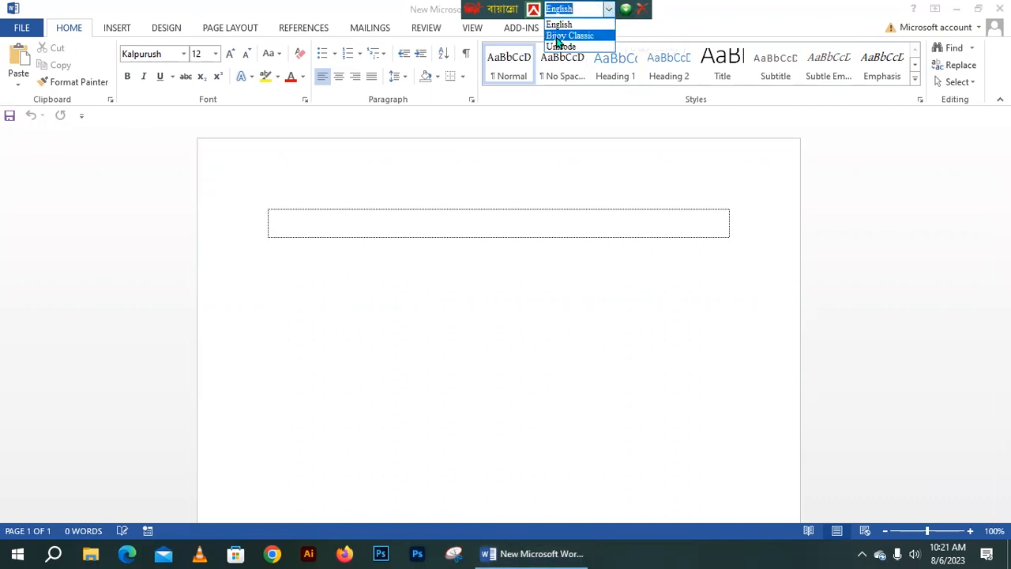
{"action": "left_click", "coordinate": [585, 36]}
{"action": "left_click", "coordinate": [609, 10]}
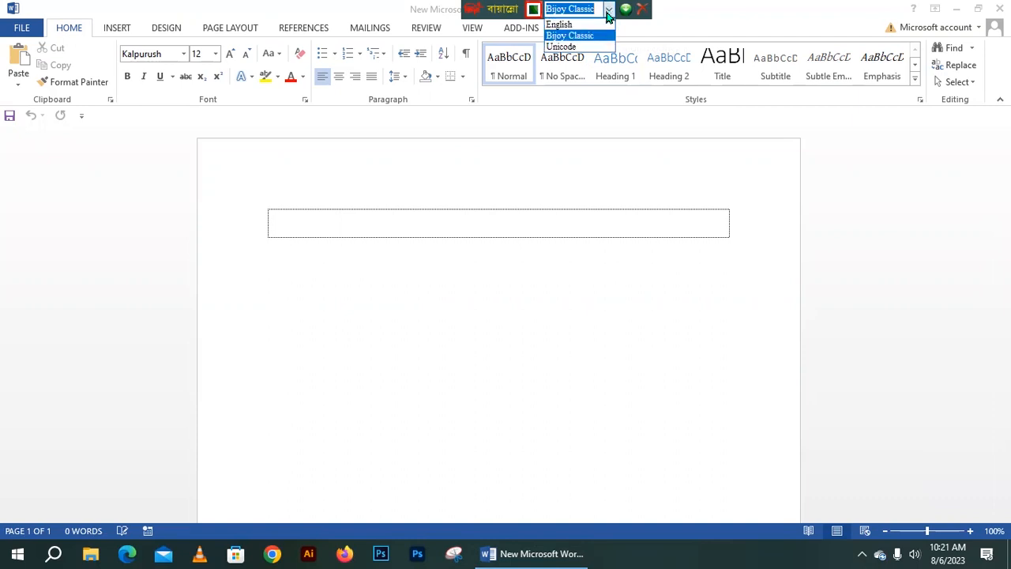
{"action": "left_click", "coordinate": [591, 46]}
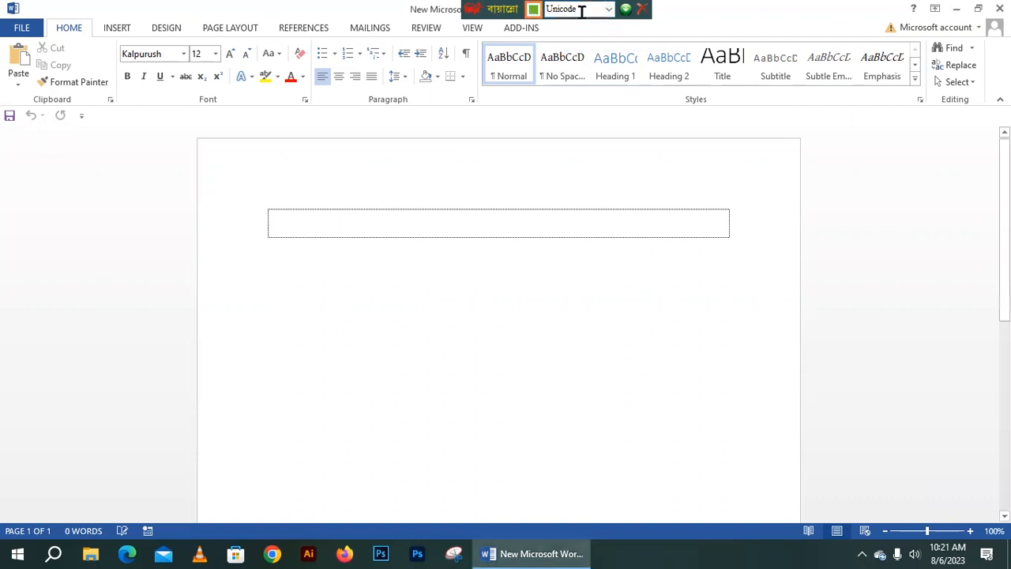
{"action": "left_click", "coordinate": [609, 9]}
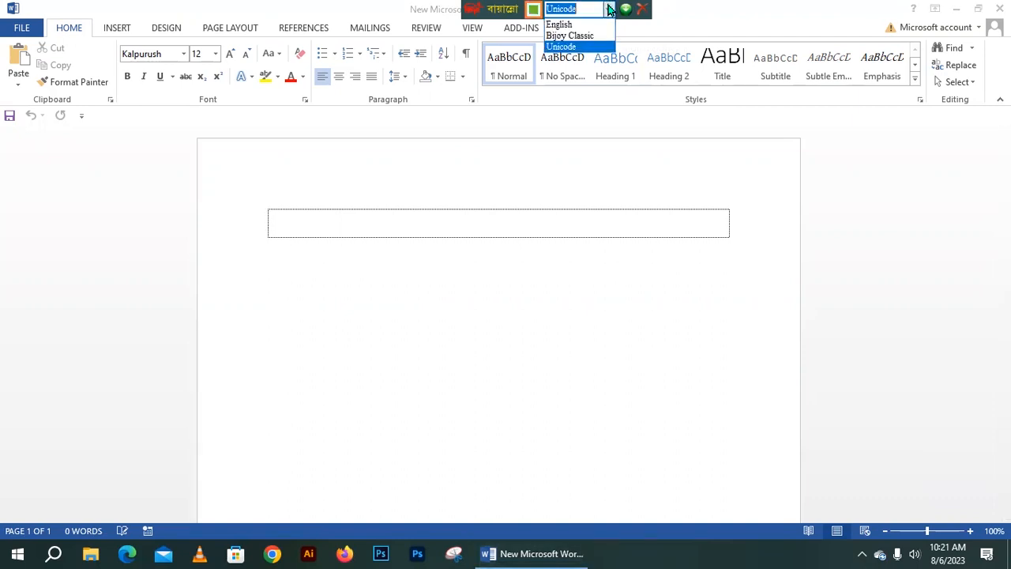
{"action": "left_click", "coordinate": [566, 36]}
{"action": "left_click", "coordinate": [465, 218]}
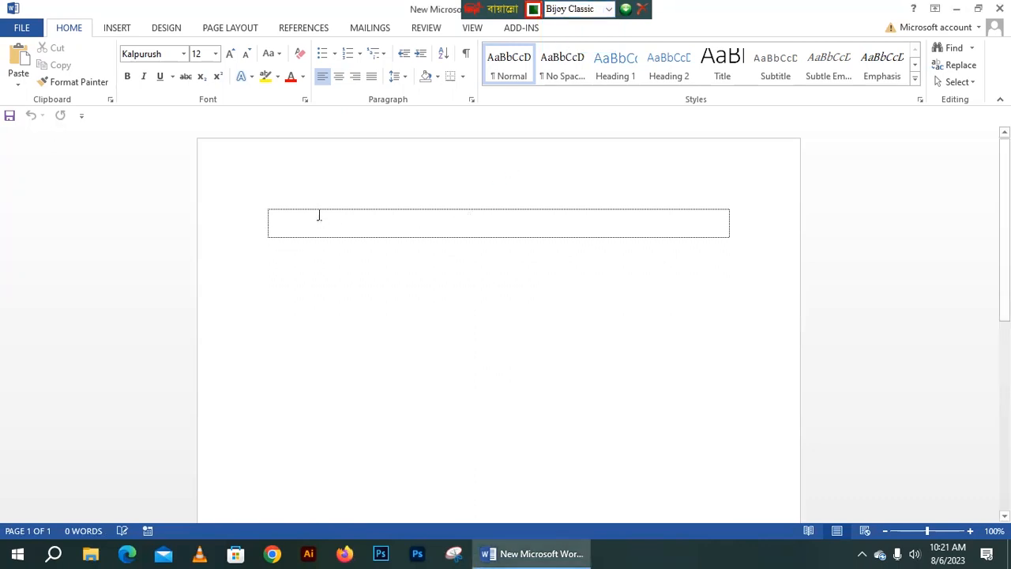
- Erase the garbled test text 'wK' and browse the font list for SutonnyMJ
{"action": "type", "text": "wKwnWRW"}
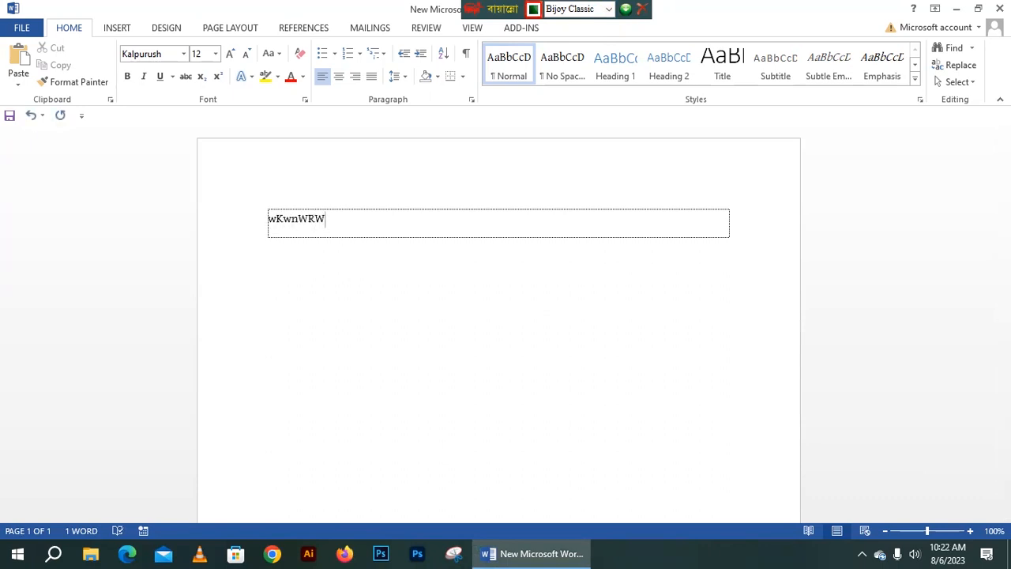
{"action": "key", "text": "BackSpace"}
{"action": "key", "text": "BackSpace"}
{"action": "key", "text": "BackSpace"}
{"action": "key", "text": "BackSpace"}
{"action": "key", "text": "BackSpace"}
{"action": "key", "text": "BackSpace"}
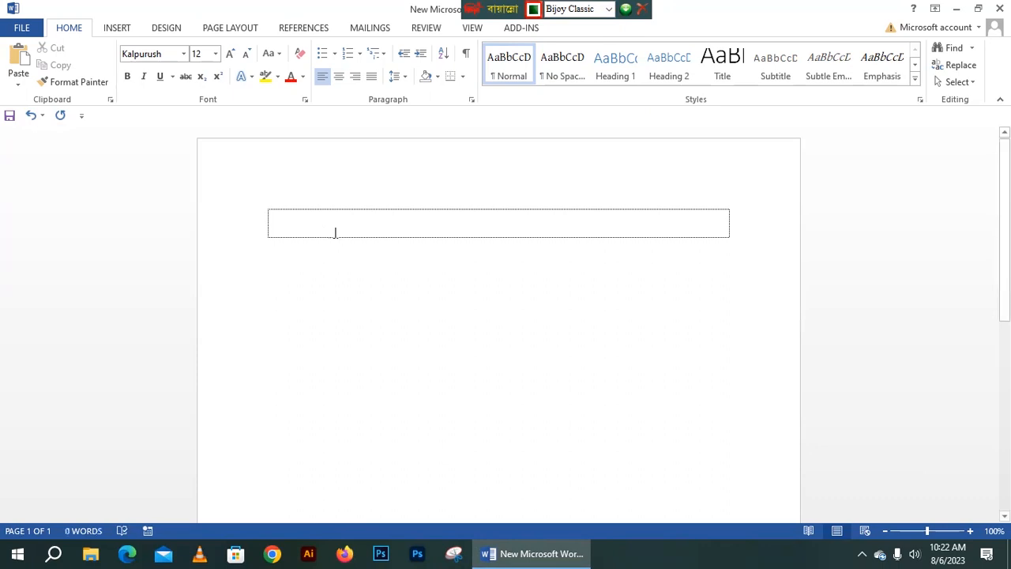
{"action": "left_click", "coordinate": [169, 53]}
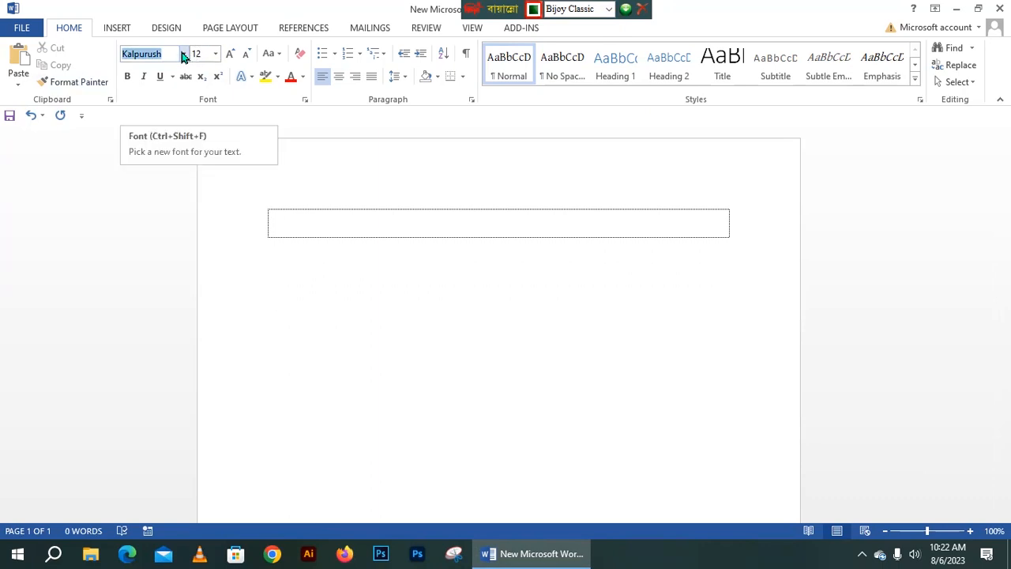
{"action": "left_click", "coordinate": [183, 54]}
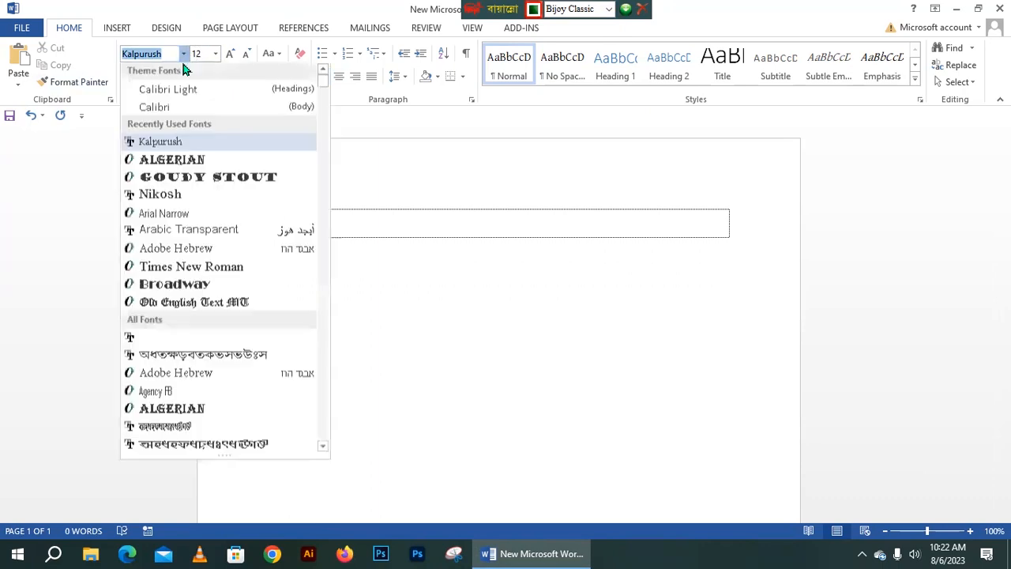
{"action": "left_click_drag", "start_coordinate": [324, 79], "coordinate": [323, 235]}
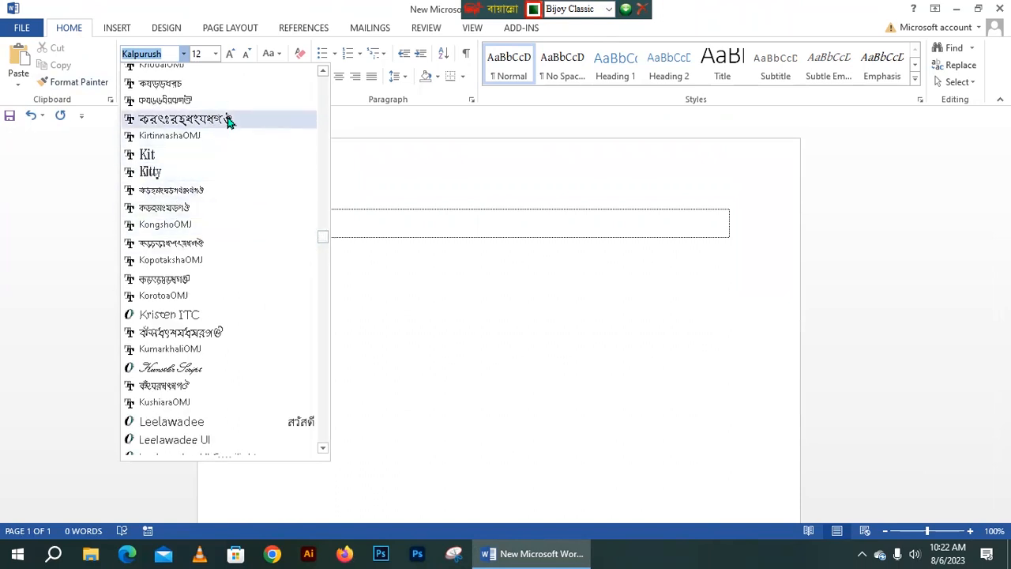
{"action": "left_click_drag", "start_coordinate": [323, 237], "coordinate": [321, 362]}
{"action": "scroll", "coordinate": [245, 308], "scroll_direction": "down", "scroll_amount": 15}
{"action": "scroll", "coordinate": [245, 308], "scroll_direction": "up", "scroll_amount": 20}
{"action": "scroll", "coordinate": [245, 311], "scroll_direction": "up", "scroll_amount": 7}
{"action": "scroll", "coordinate": [242, 313], "scroll_direction": "down", "scroll_amount": 13}
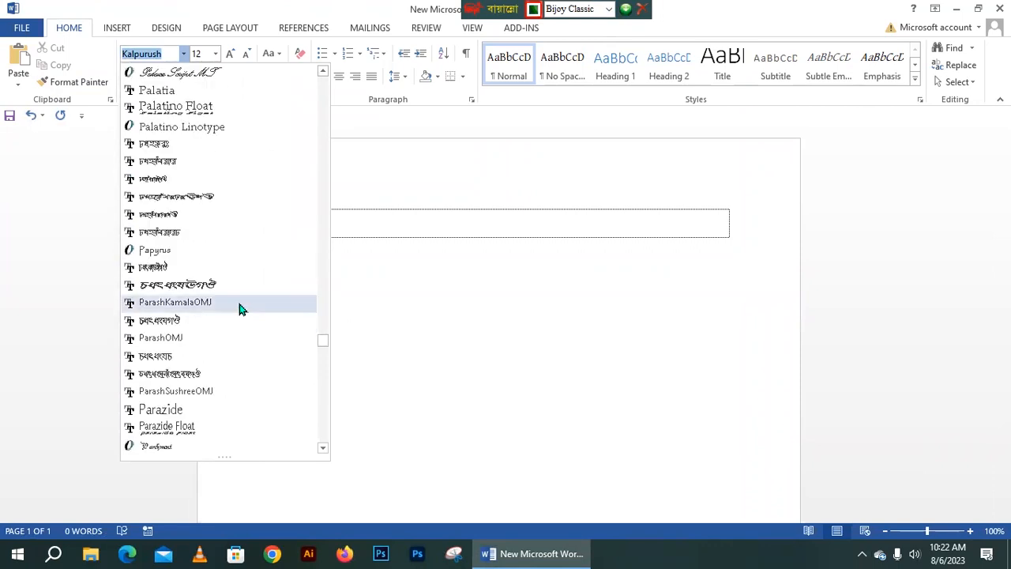
{"action": "scroll", "coordinate": [230, 199], "scroll_direction": "down", "scroll_amount": 15}
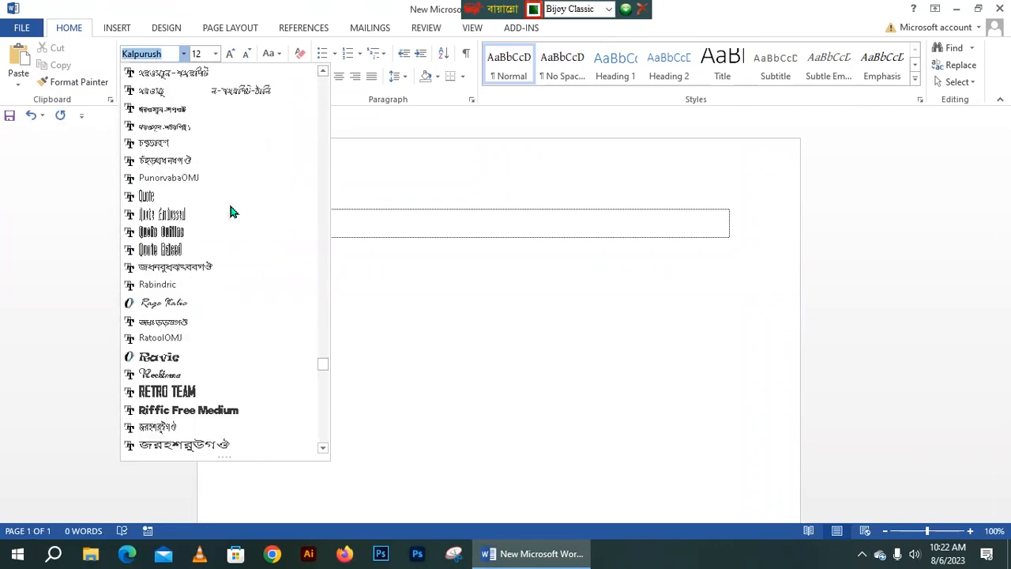
{"action": "scroll", "coordinate": [230, 212], "scroll_direction": "down", "scroll_amount": 15}
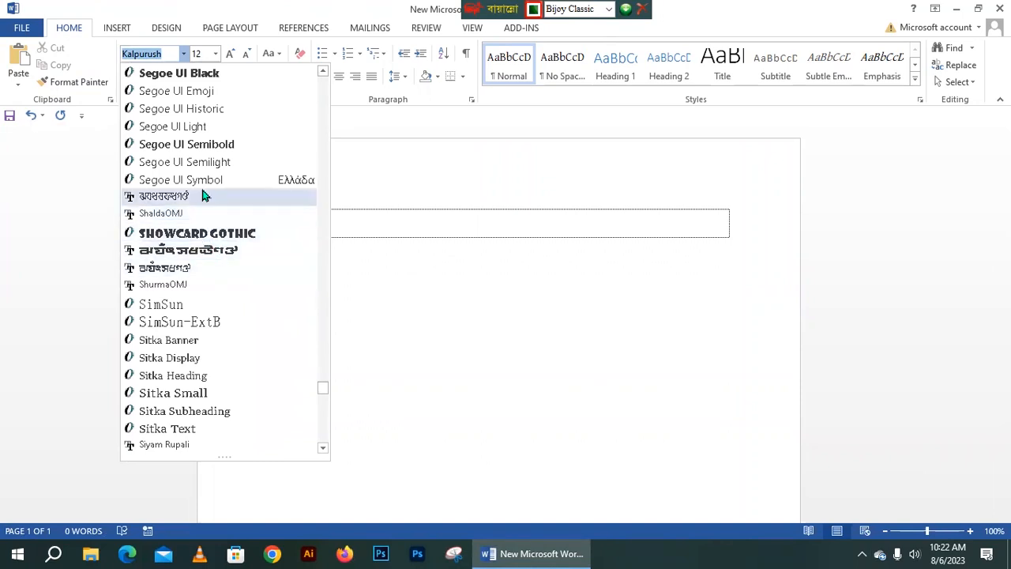
{"action": "scroll", "coordinate": [203, 196], "scroll_direction": "up", "scroll_amount": 7}
{"action": "scroll", "coordinate": [200, 185], "scroll_direction": "up", "scroll_amount": 3}
{"action": "scroll", "coordinate": [201, 184], "scroll_direction": "down", "scroll_amount": 15}
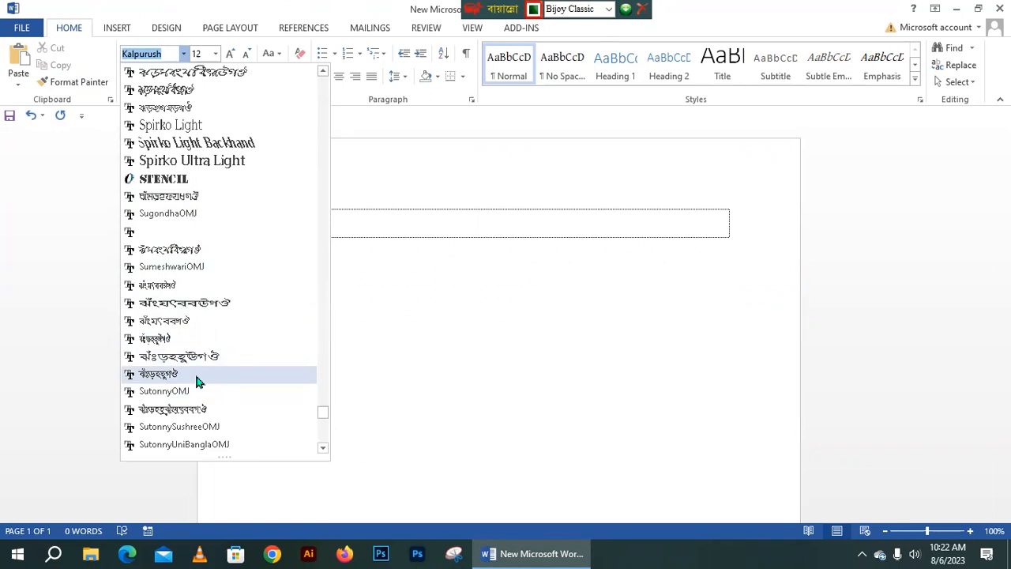
- Apply SutonnyMJ as the font and reopen the font list
{"action": "left_click", "coordinate": [196, 377]}
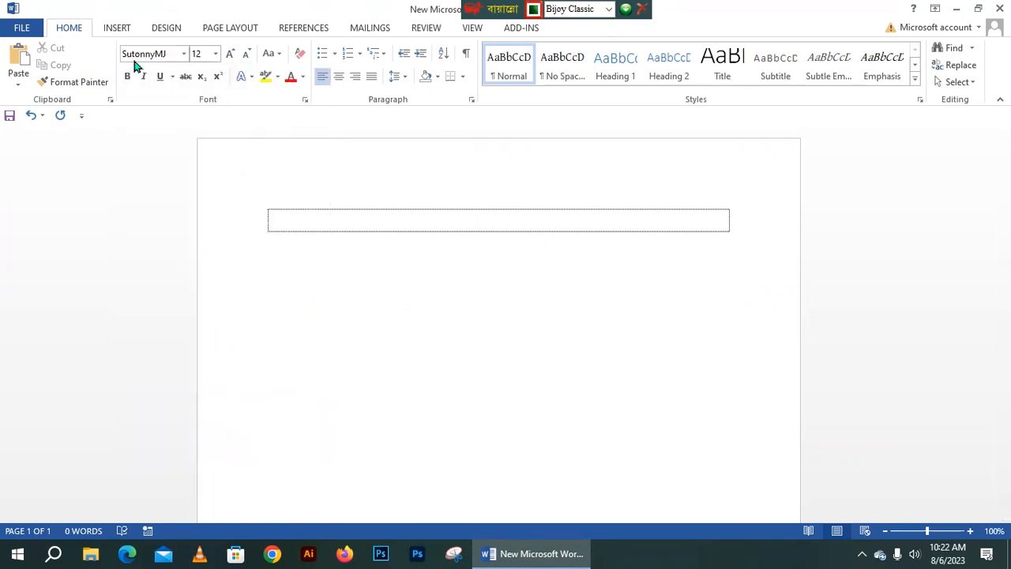
{"action": "left_click_drag", "start_coordinate": [124, 53], "coordinate": [177, 53]}
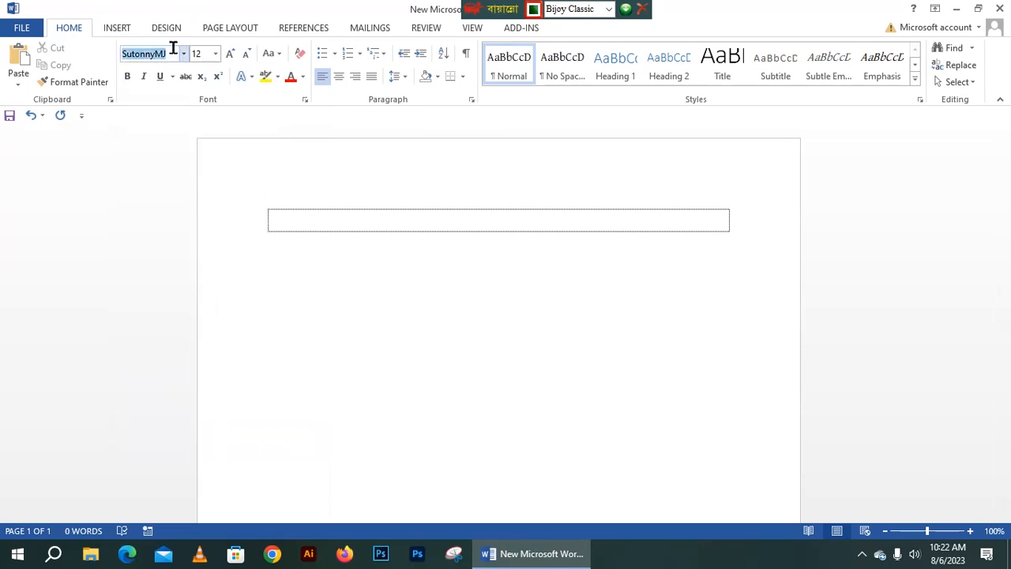
{"action": "left_click", "coordinate": [166, 52]}
{"action": "left_click", "coordinate": [182, 55]}
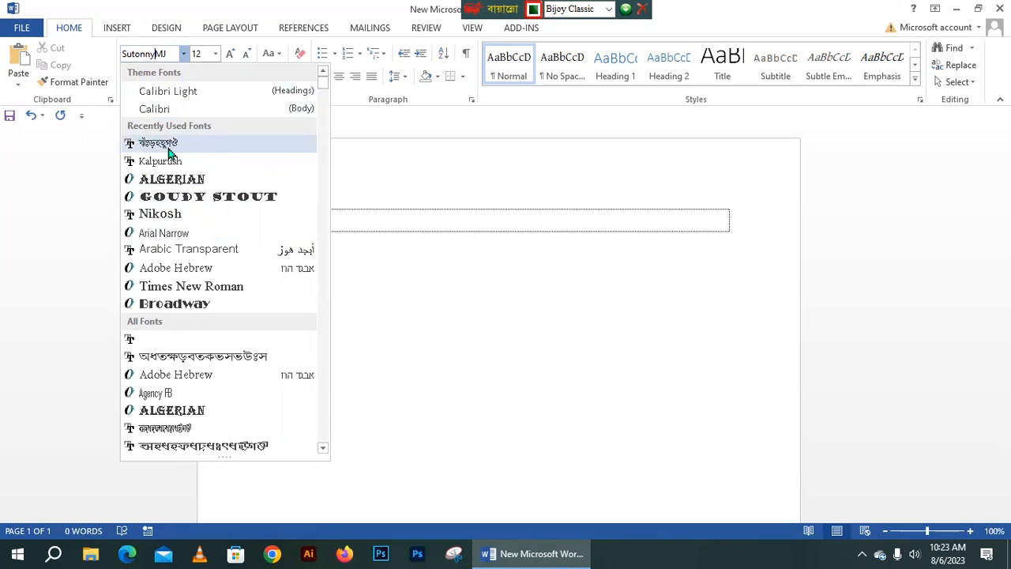
- Keep SutonnyMJ, type and erase a Bengali test word, and confirm Bijoy Classic
{"action": "left_click", "coordinate": [188, 143]}
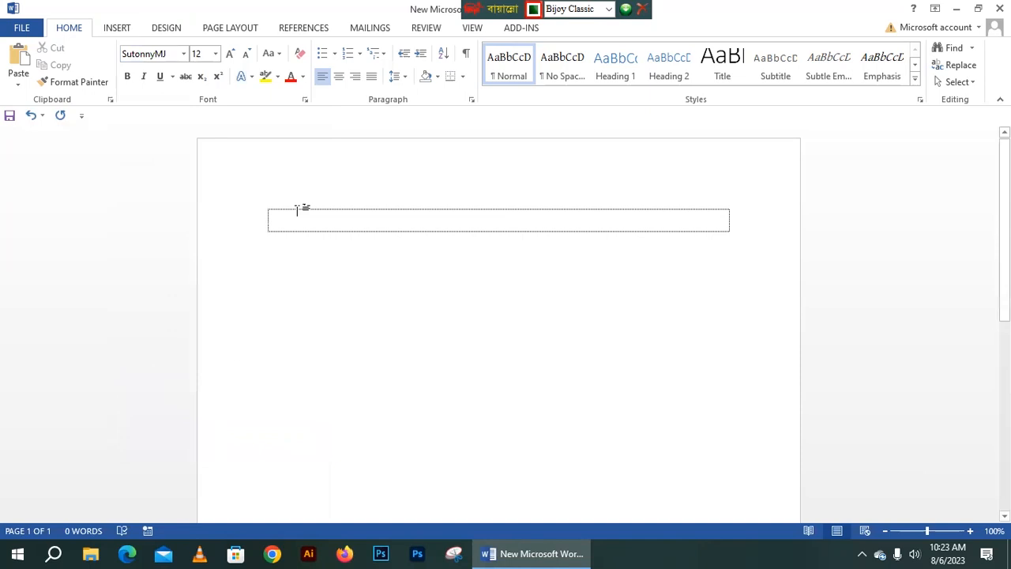
{"action": "type", "text": "বতিজনেডতকতকা"}
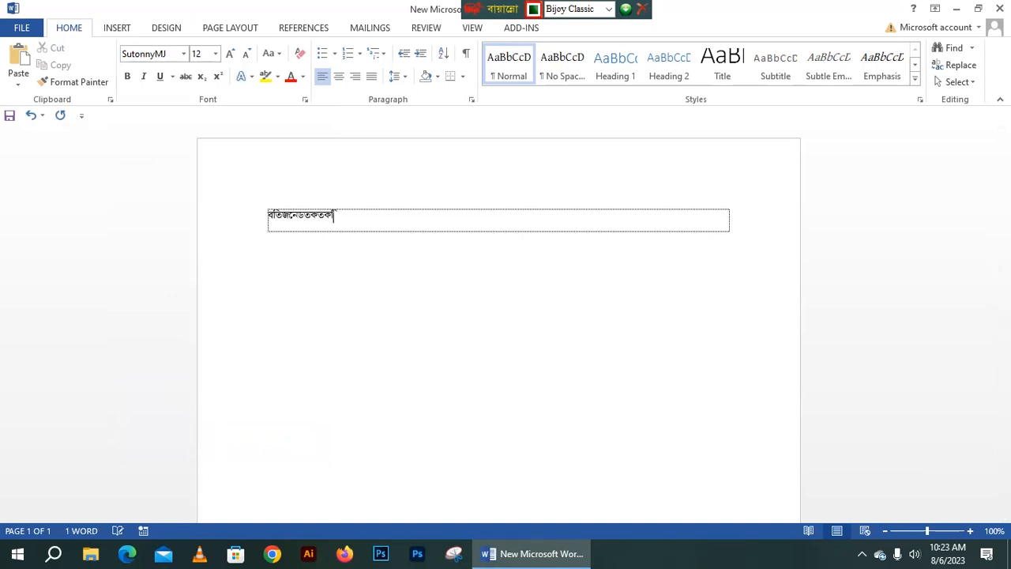
{"action": "key", "text": "BackSpace"}
{"action": "key", "text": "BackSpace"}
{"action": "key", "text": "BackSpace"}
{"action": "key", "text": "BackSpace"}
{"action": "key", "text": "BackSpace"}
{"action": "key", "text": "BackSpace"}
{"action": "key", "text": "BackSpace"}
{"action": "key", "text": "BackSpace"}
{"action": "key", "text": "BackSpace"}
{"action": "key", "text": "BackSpace"}
{"action": "key", "text": "BackSpace"}
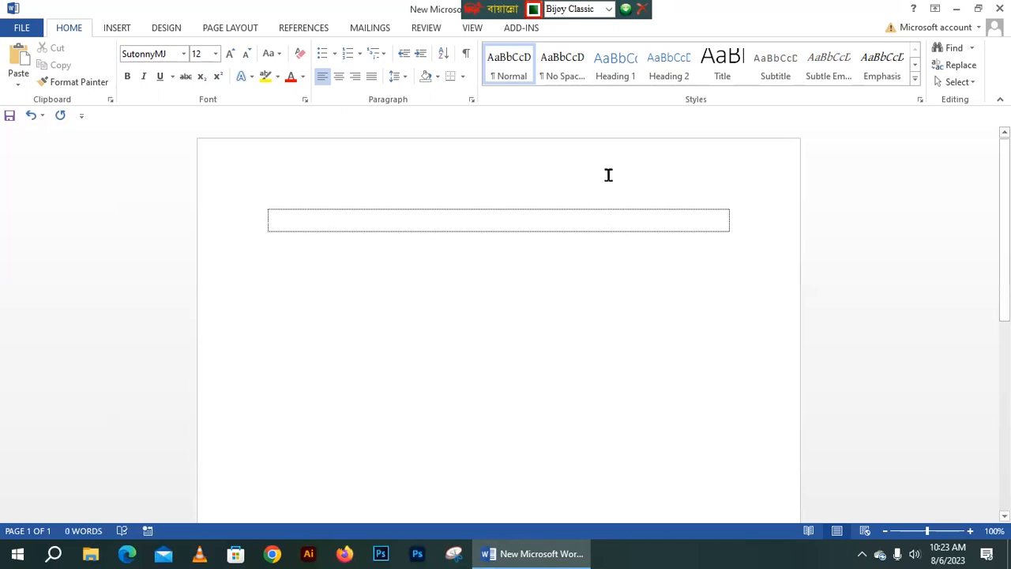
{"action": "left_click", "coordinate": [572, 11]}
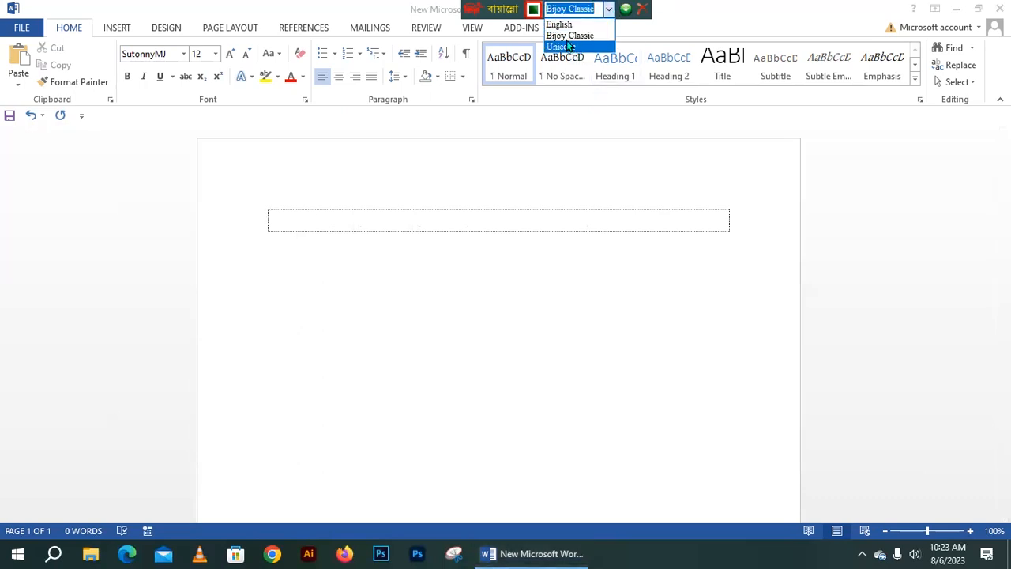
{"action": "left_click", "coordinate": [570, 36]}
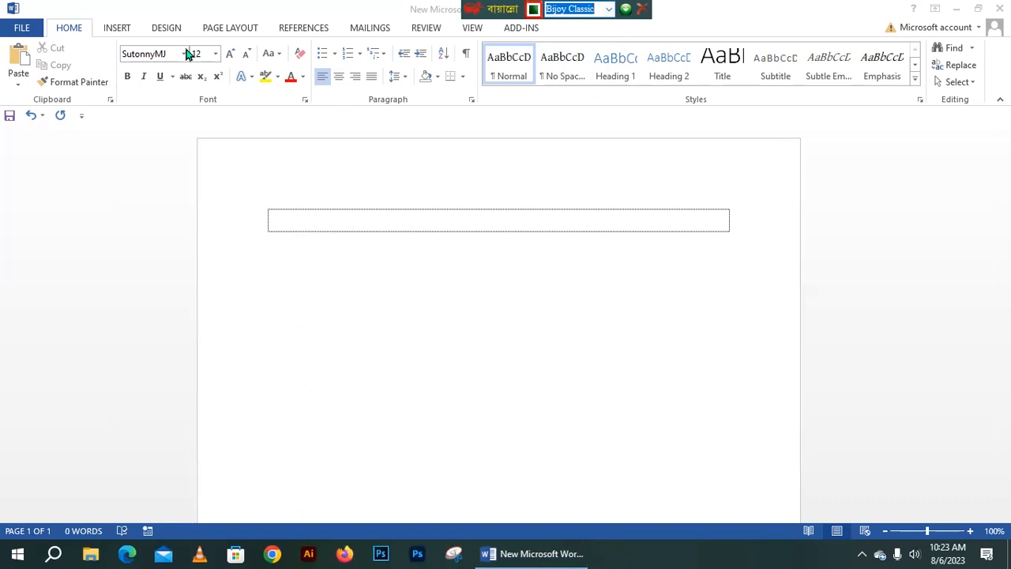
{"action": "left_click", "coordinate": [274, 219]}
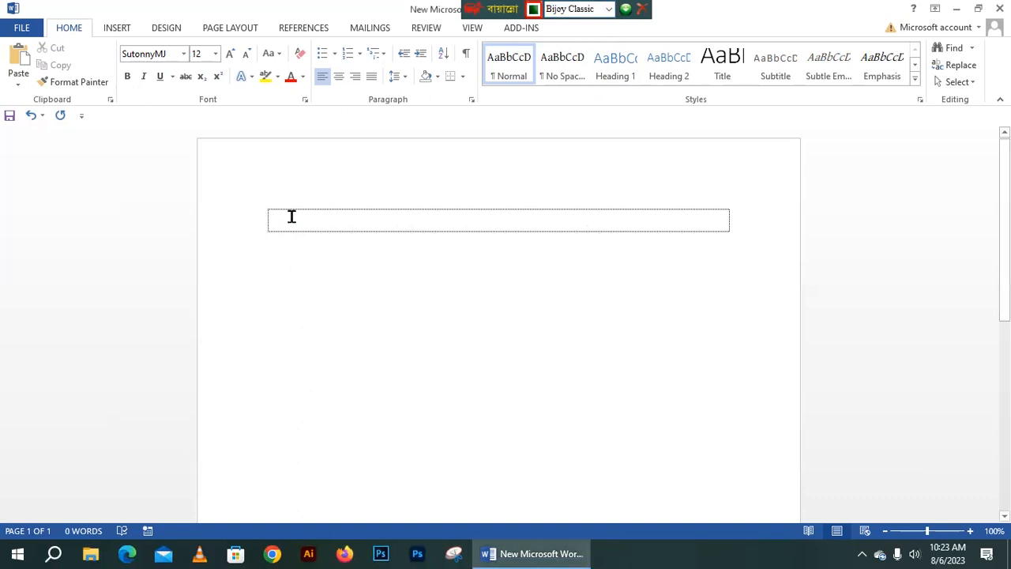
- Type আমার সোনার বাংলা আমি তোমায় ভালোবাসি and enlarge it to 33 pt
{"action": "type", "text": "আমার সে"}
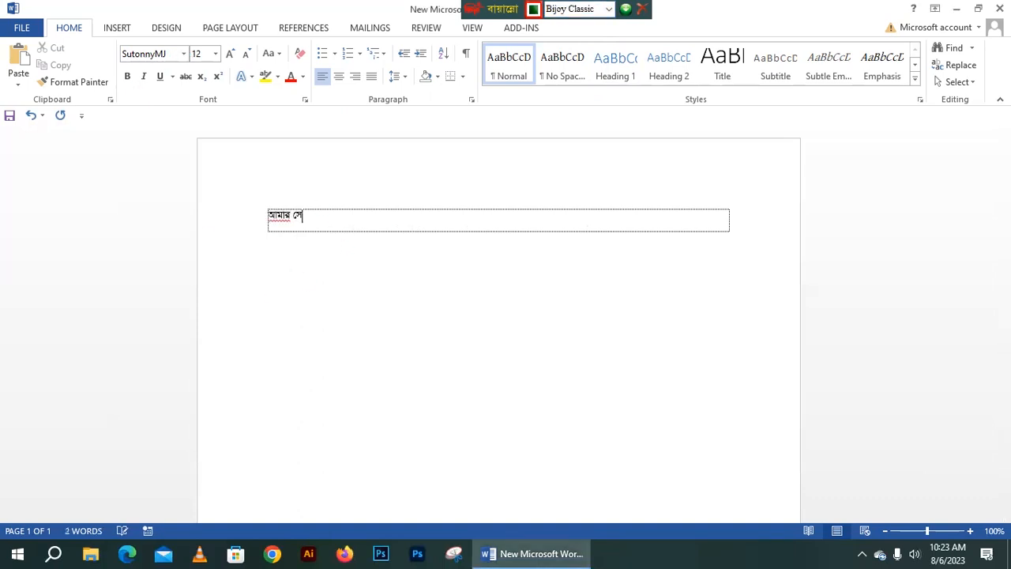
{"action": "type", "text": "ানার বাংলা আমি তোমায় ভালোবা"}
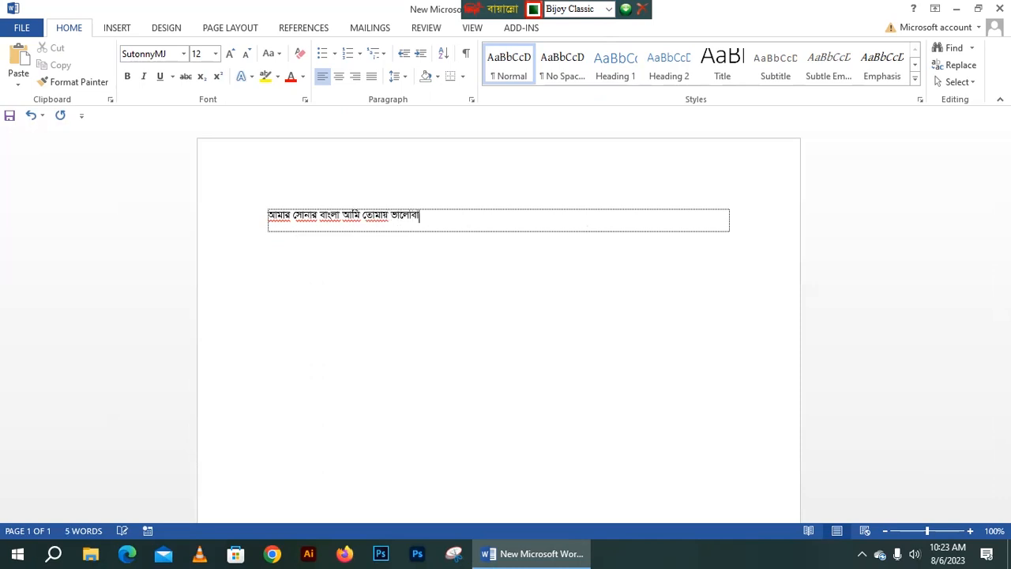
{"action": "key", "text": "ctrl+a"}
{"action": "key", "text": "ctrl+bracketright"}
{"action": "key", "text": "ctrl+bracketright"}
{"action": "key", "text": "ctrl+bracketright"}
{"action": "key", "text": "ctrl+bracketright"}
{"action": "key", "text": "ctrl+bracketright"}
{"action": "key", "text": "ctrl+bracketright"}
{"action": "key", "text": "ctrl+bracketright"}
{"action": "key", "text": "ctrl+bracketright"}
{"action": "key", "text": "ctrl+bracketright"}
{"action": "key", "text": "ctrl+bracketright"}
{"action": "key", "text": "ctrl+bracketright"}
{"action": "key", "text": "ctrl+bracketright"}
{"action": "key", "text": "ctrl+bracketright"}
{"action": "key", "text": "ctrl+bracketright"}
{"action": "key", "text": "ctrl+bracketright"}
{"action": "key", "text": "ctrl+bracketright"}
{"action": "key", "text": "ctrl+bracketright"}
{"action": "key", "text": "ctrl+bracketright"}
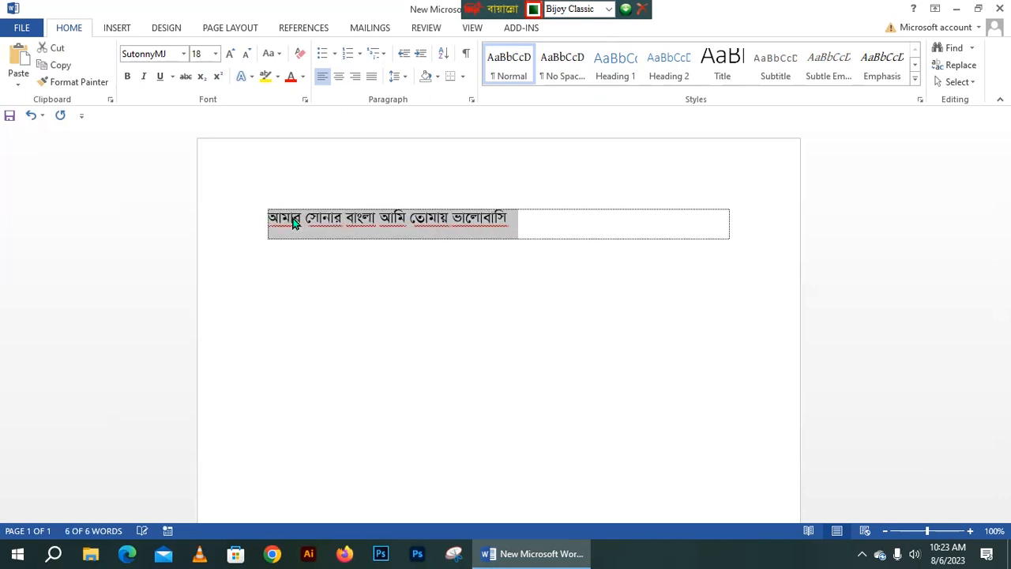
{"action": "key", "text": "ctrl+bracketright"}
{"action": "key", "text": "ctrl+bracketright"}
{"action": "key", "text": "ctrl+bracketright"}
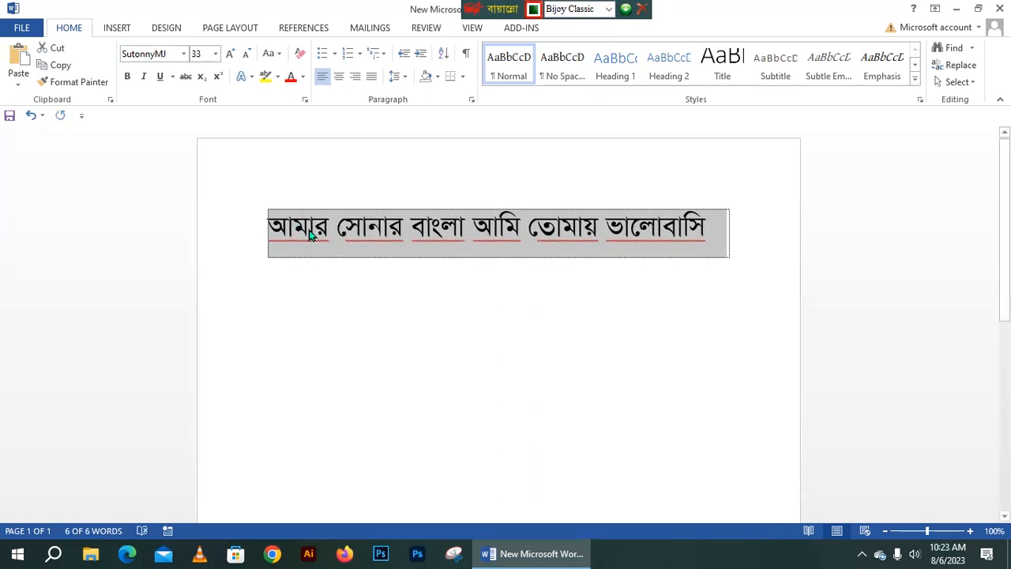
{"action": "left_click_drag", "start_coordinate": [260, 226], "coordinate": [716, 226]}
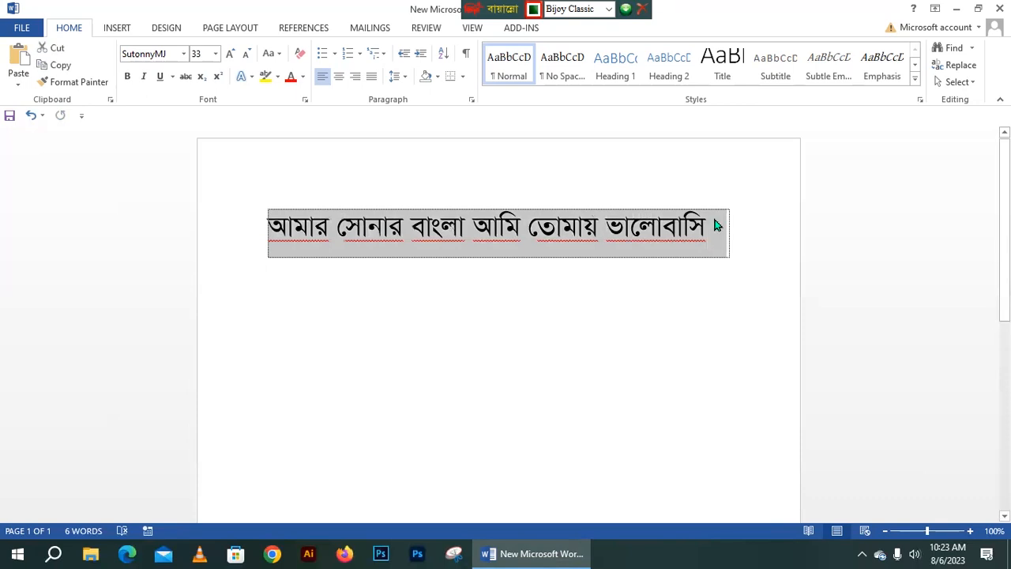
- Copy the Bangla line and open Google Chrome with a profile on Facebook
{"action": "right_click", "coordinate": [690, 233]}
{"action": "left_click", "coordinate": [721, 257]}
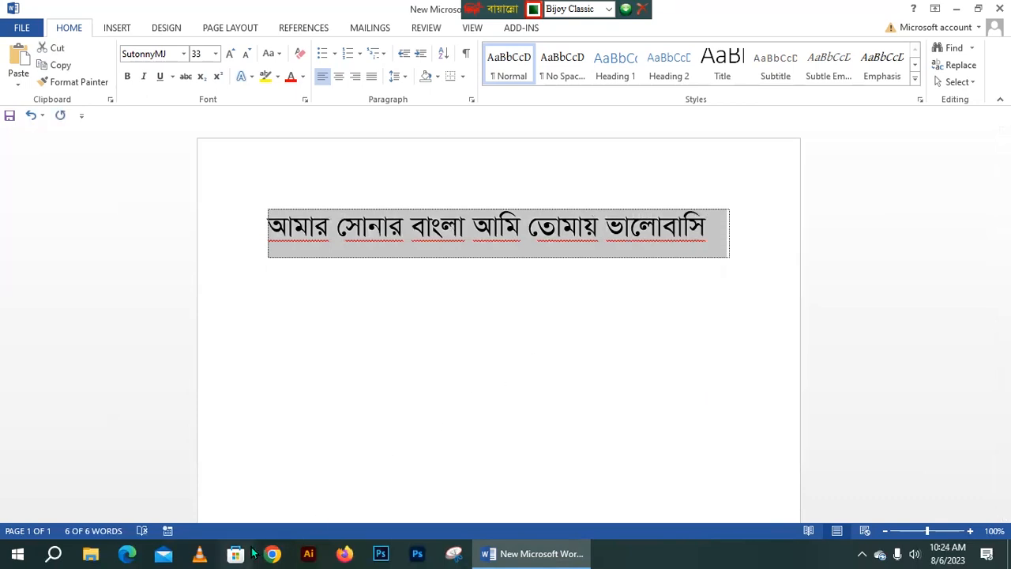
{"action": "left_click", "coordinate": [235, 553]}
{"action": "left_click", "coordinate": [357, 553]}
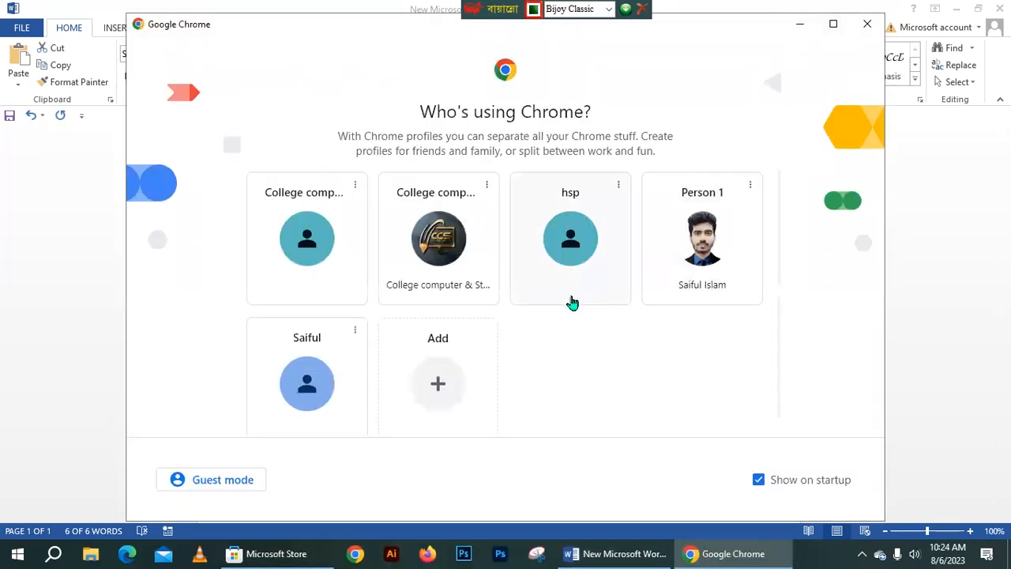
{"action": "left_click", "coordinate": [685, 278]}
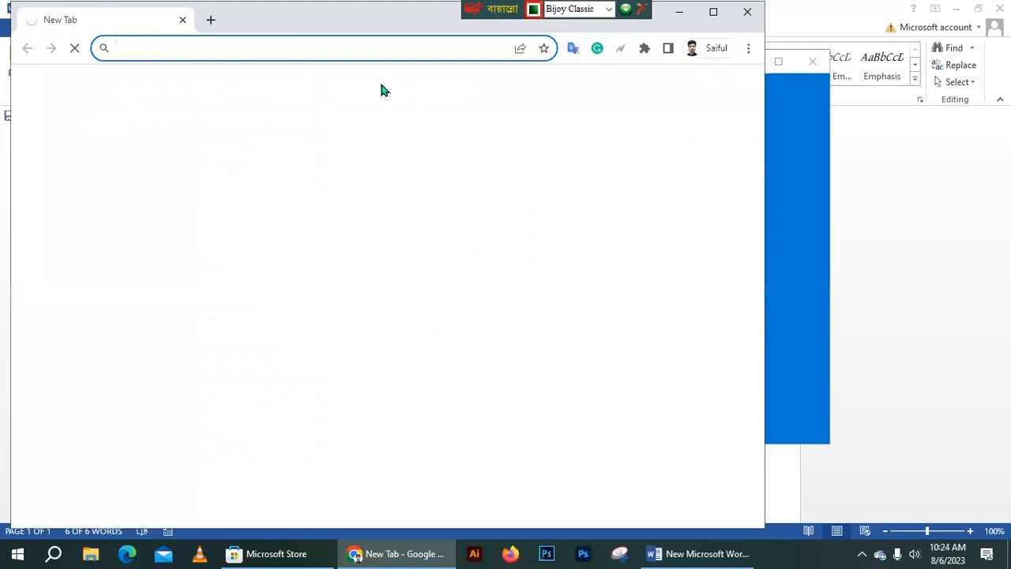
{"action": "left_click", "coordinate": [707, 21]}
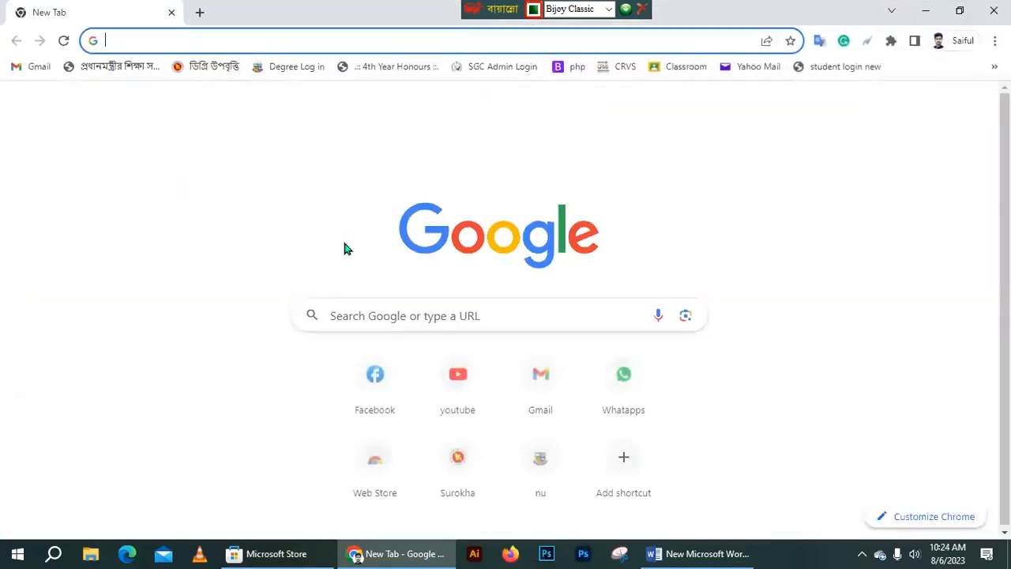
{"action": "left_click", "coordinate": [374, 377]}
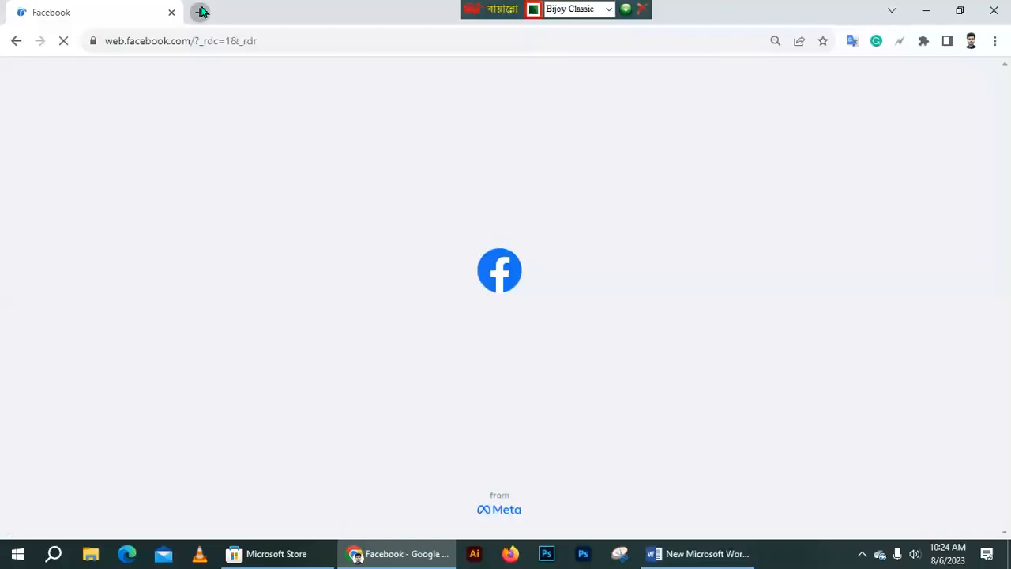
- Paste the Bangla sentence into a new Gmail Compose draft
{"action": "left_click", "coordinate": [197, 10]}
{"action": "left_click", "coordinate": [30, 67]}
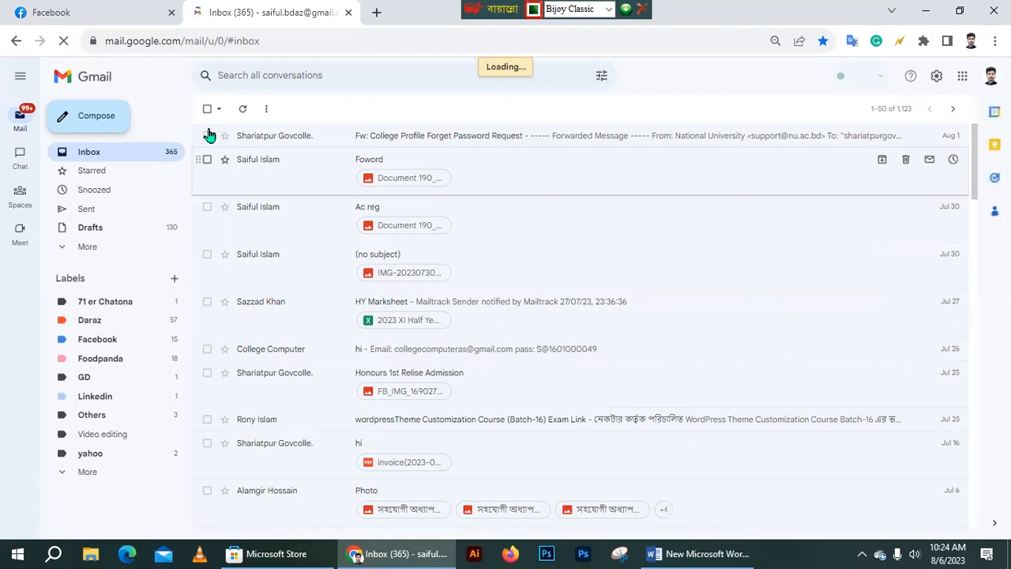
{"action": "left_click", "coordinate": [98, 117]}
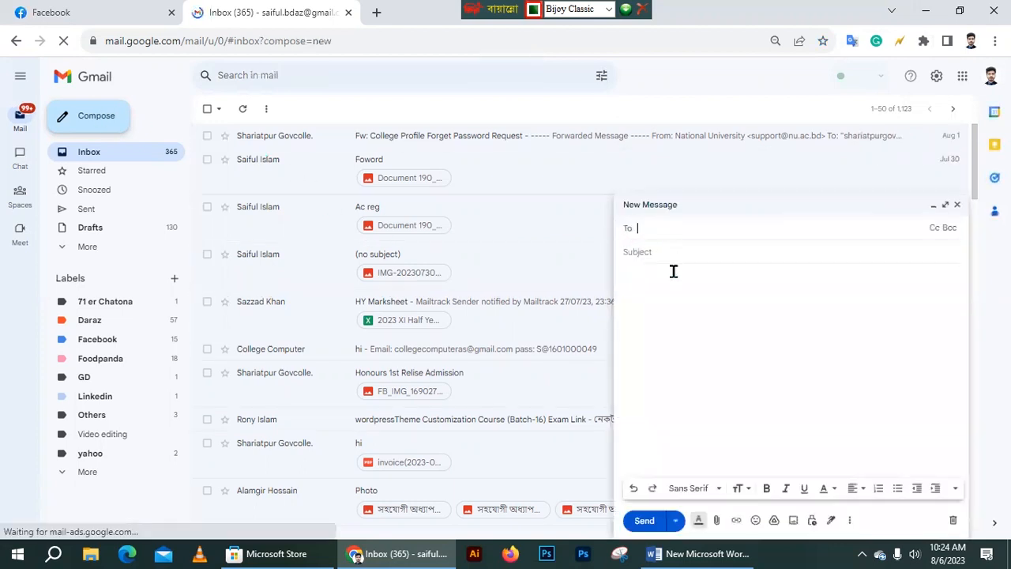
{"action": "left_click", "coordinate": [664, 287]}
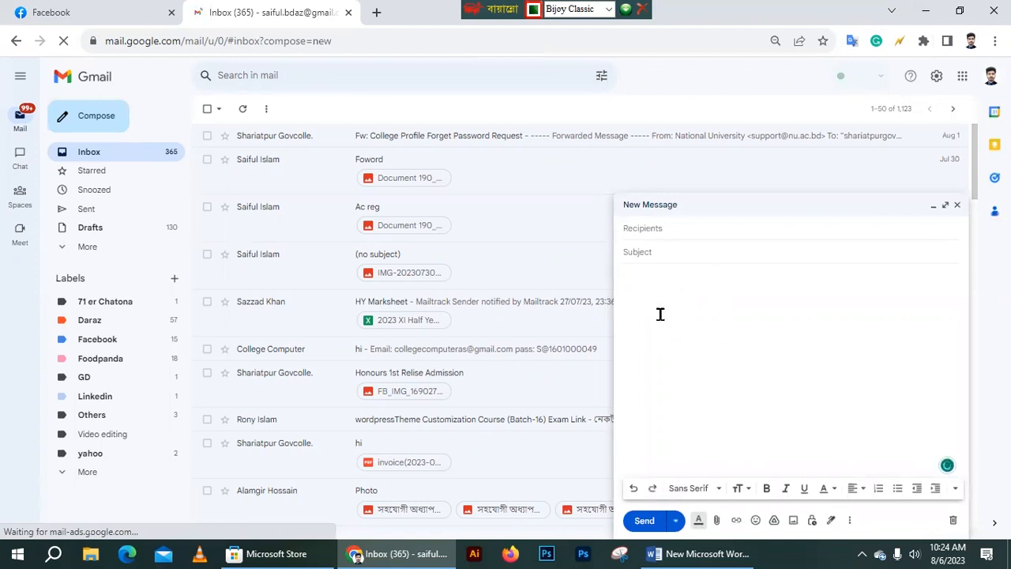
{"action": "key", "text": "ctrl+v"}
{"action": "left_click_drag", "start_coordinate": [727, 313], "coordinate": [623, 283]}
{"action": "key", "text": "ctrl+c"}
{"action": "left_click", "coordinate": [704, 289]}
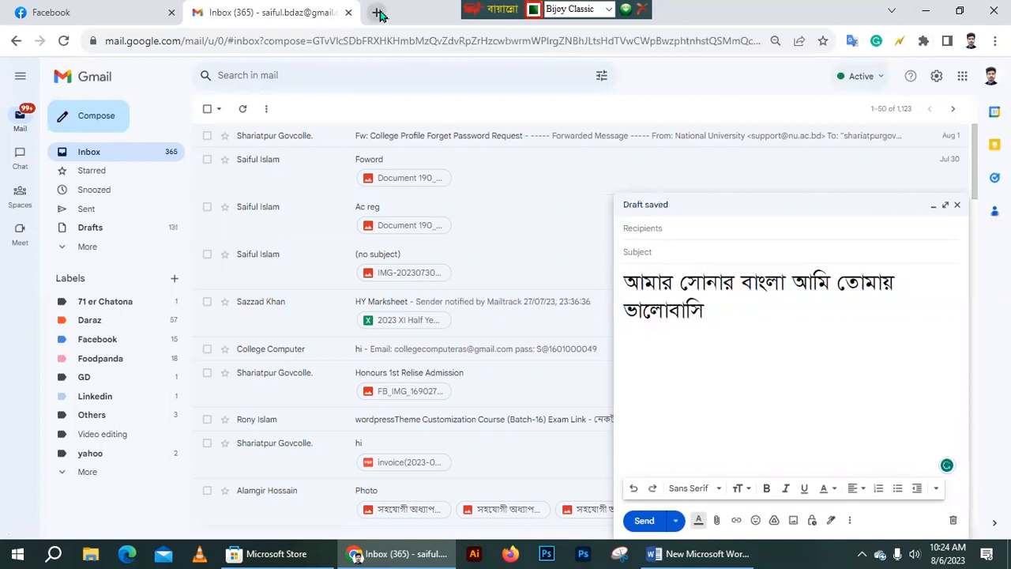
{"action": "left_click", "coordinate": [378, 13]}
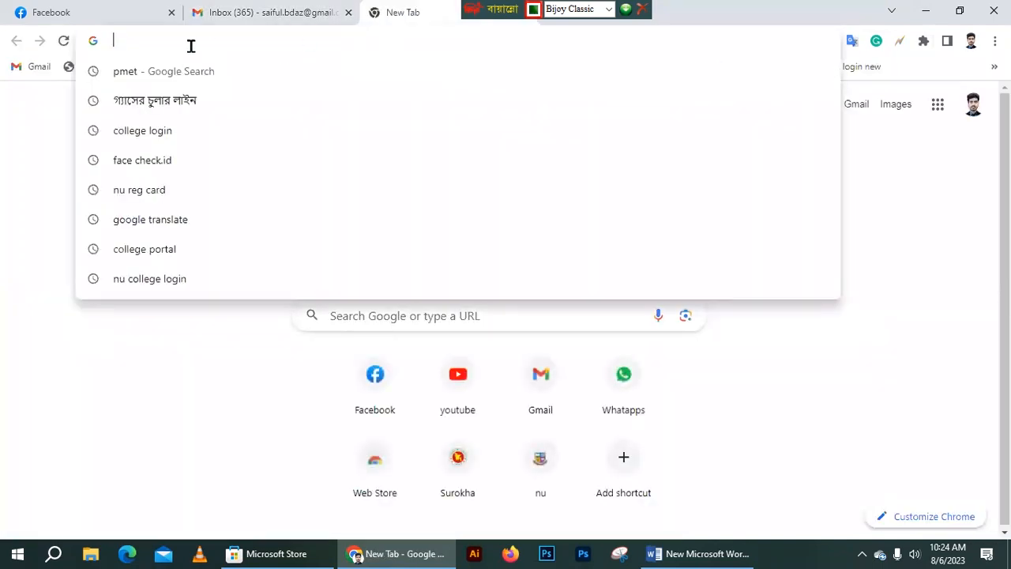
- Paste the sentence into a new tab's address bar, seeing garbled Latin, then return to Word
{"action": "key", "text": "ctrl+v"}
{"action": "left_click_drag", "start_coordinate": [325, 40], "coordinate": [78, 41]}
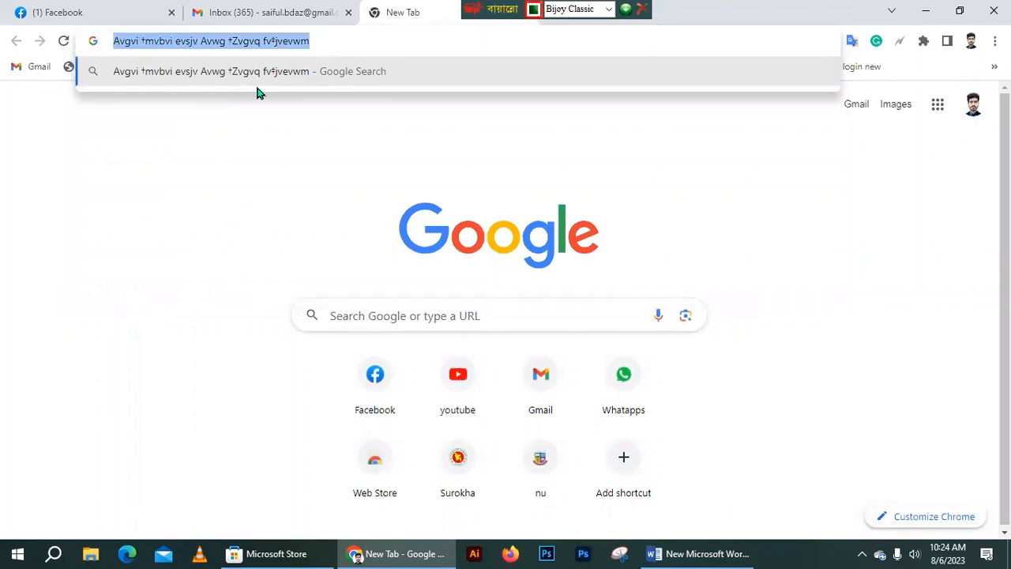
{"action": "left_click", "coordinate": [695, 553]}
{"action": "key", "text": "Right"}
- Paste the Bangla line again on a new line and compare it with Chrome's garbled text
{"action": "key", "text": "Return"}
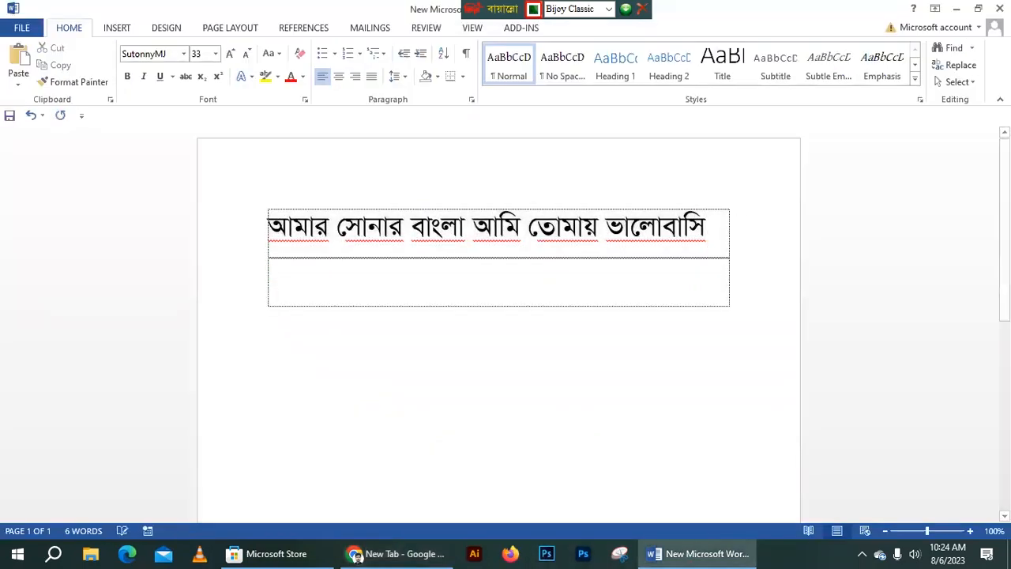
{"action": "key", "text": "ctrl+v"}
{"action": "left_click_drag", "start_coordinate": [754, 260], "coordinate": [237, 262]}
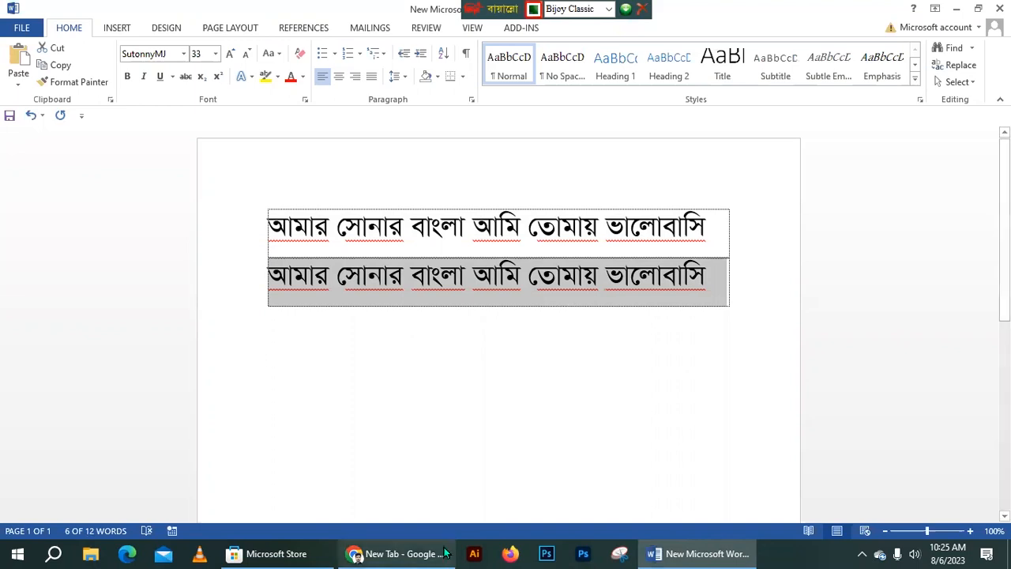
{"action": "left_click", "coordinate": [395, 554]}
{"action": "left_click_drag", "start_coordinate": [325, 37], "coordinate": [97, 31]}
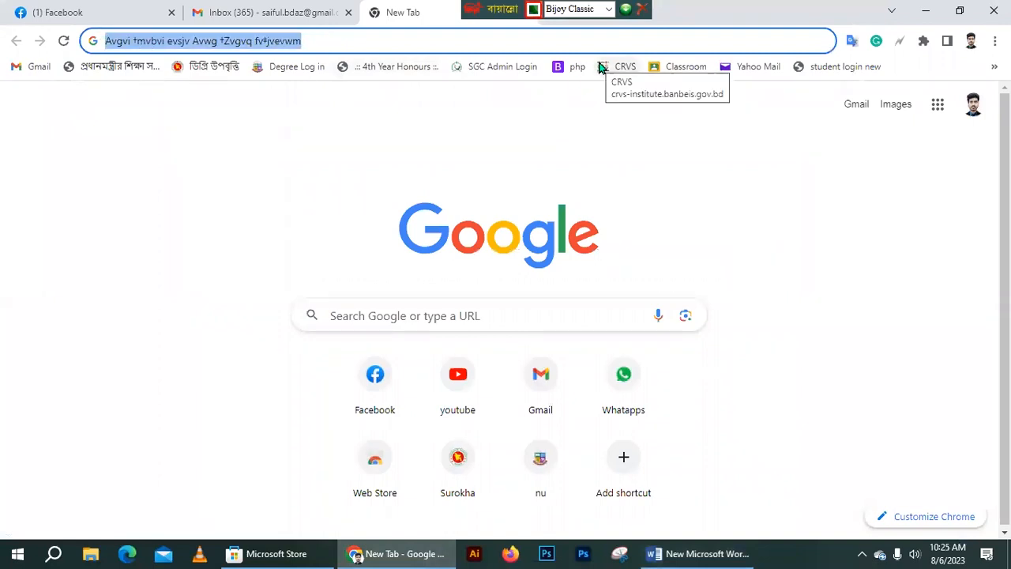
{"action": "left_click", "coordinate": [699, 554]}
- Select and delete both Bangla lines from the text box
{"action": "left_click", "coordinate": [724, 288]}
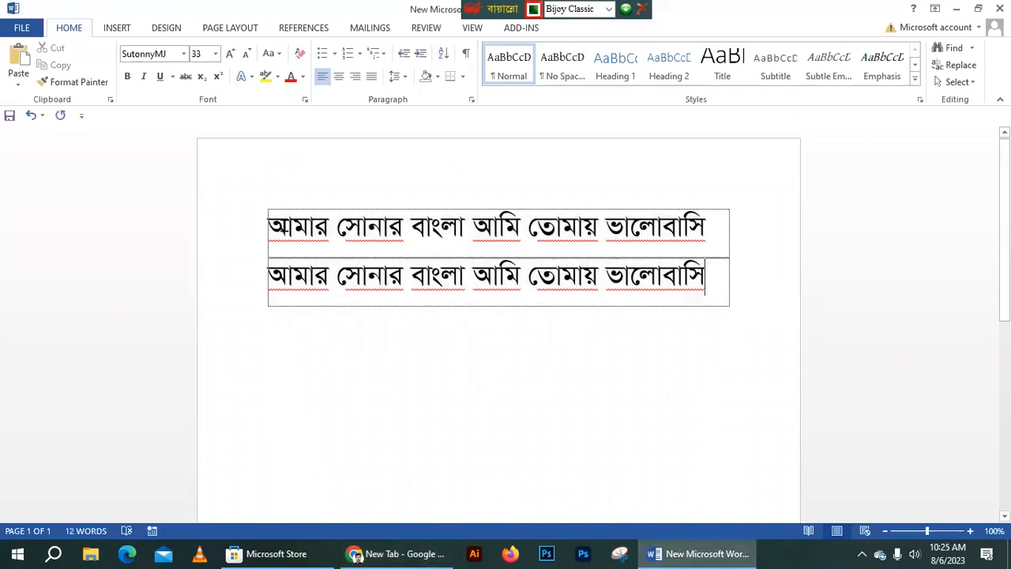
{"action": "key", "text": "ctrl+a"}
{"action": "key", "text": "BackSpace"}
{"action": "key", "text": "BackSpace"}
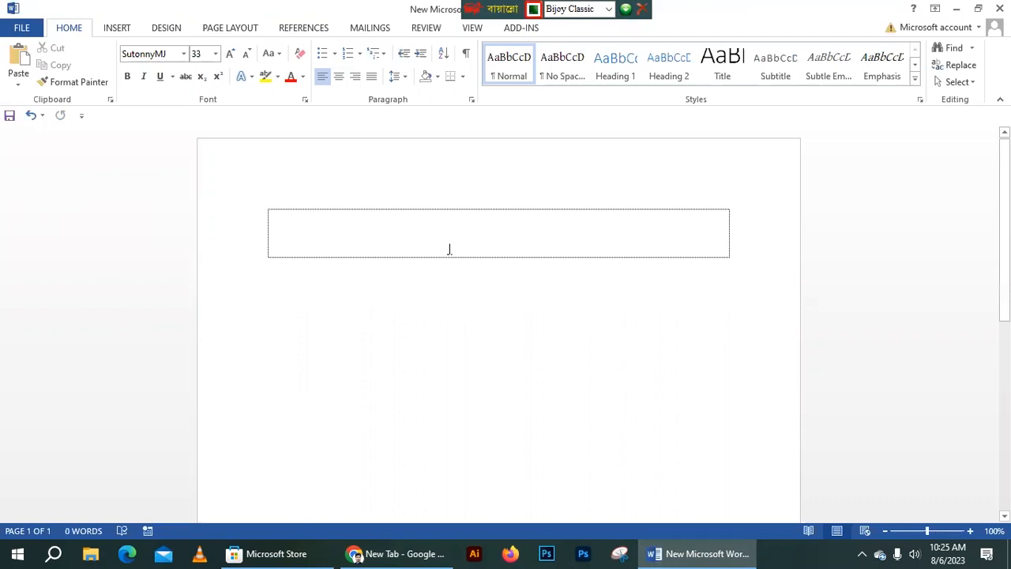
- Switch the Bijoy layout to Unicode and set the font to Kalpurush
{"action": "left_click", "coordinate": [608, 9]}
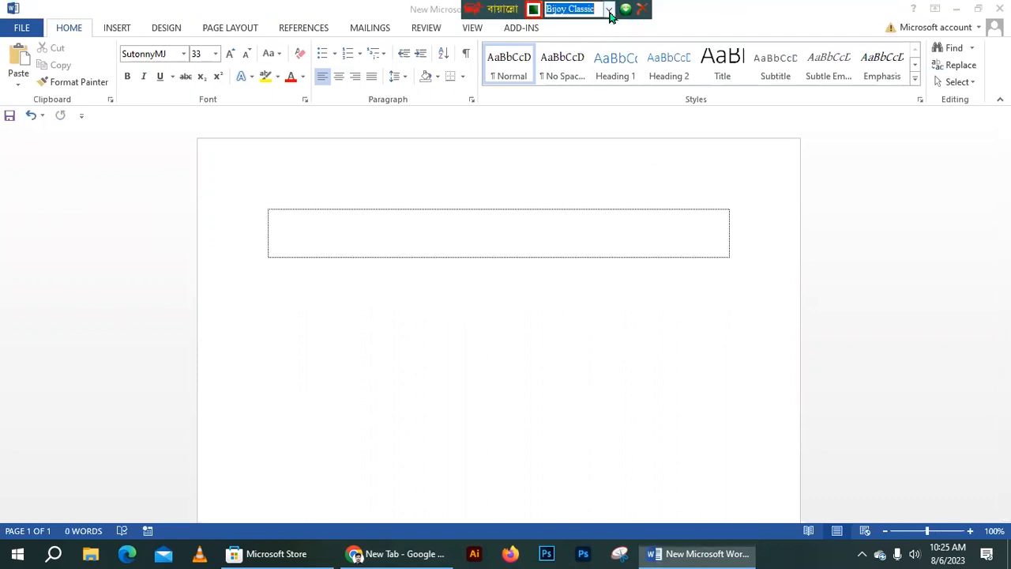
{"action": "left_click", "coordinate": [585, 46]}
{"action": "left_click", "coordinate": [443, 243]}
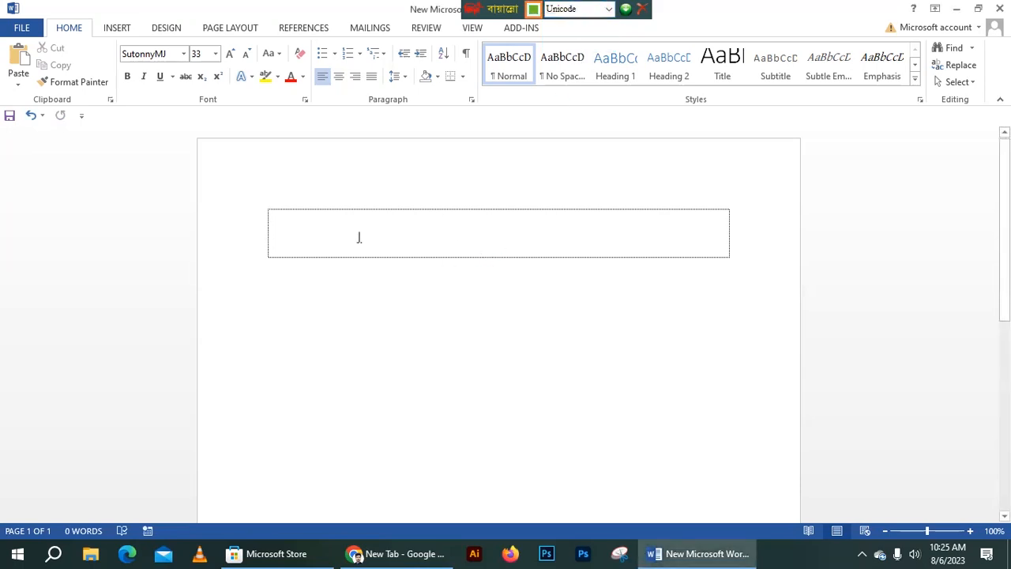
{"action": "left_click", "coordinate": [184, 55]}
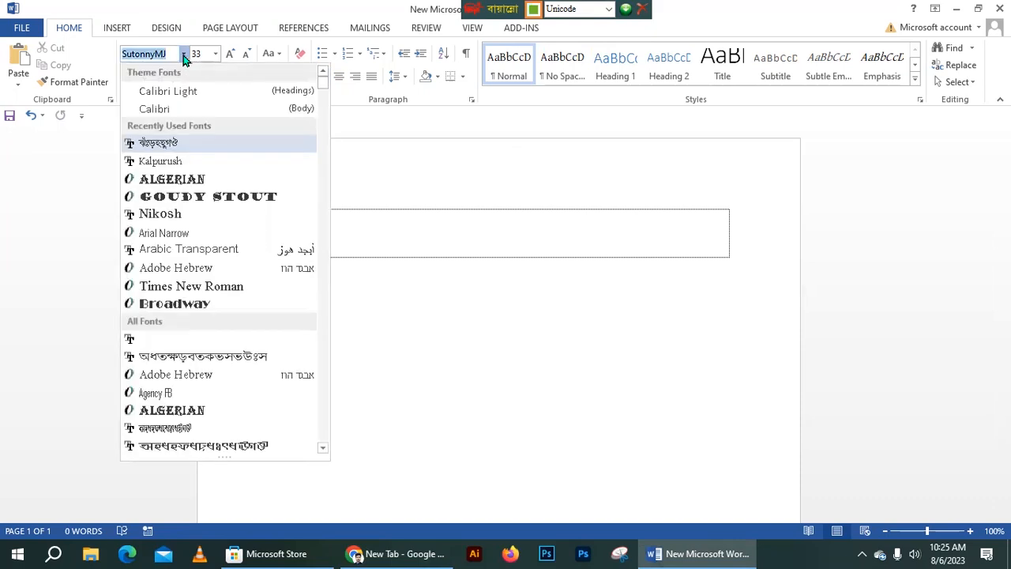
{"action": "left_click", "coordinate": [166, 161]}
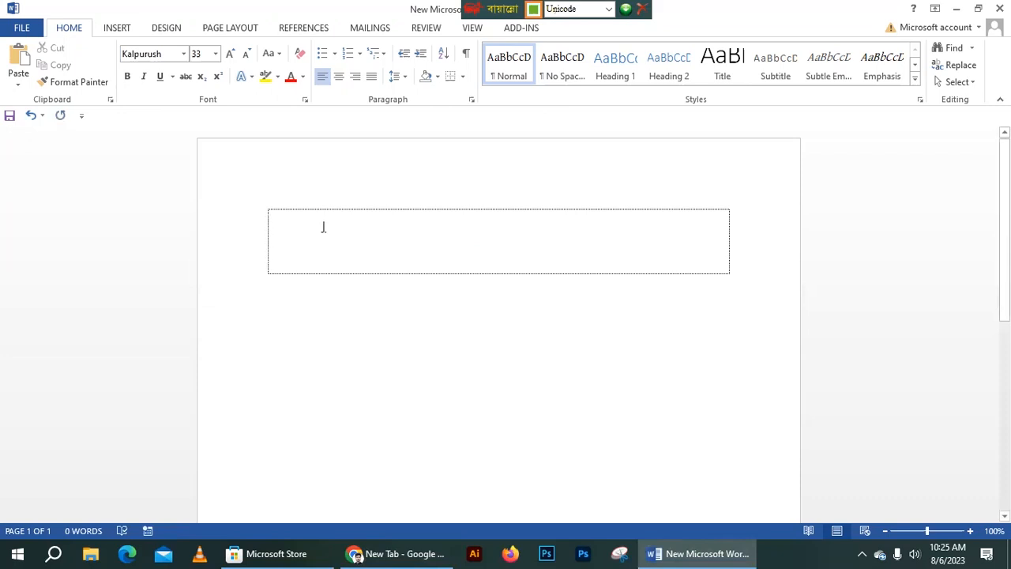
- Type আমার সোনার বাংলা আমি তোমায় ভালোবাসি and select the sentence
{"action": "type", "text": "আমার সো"}
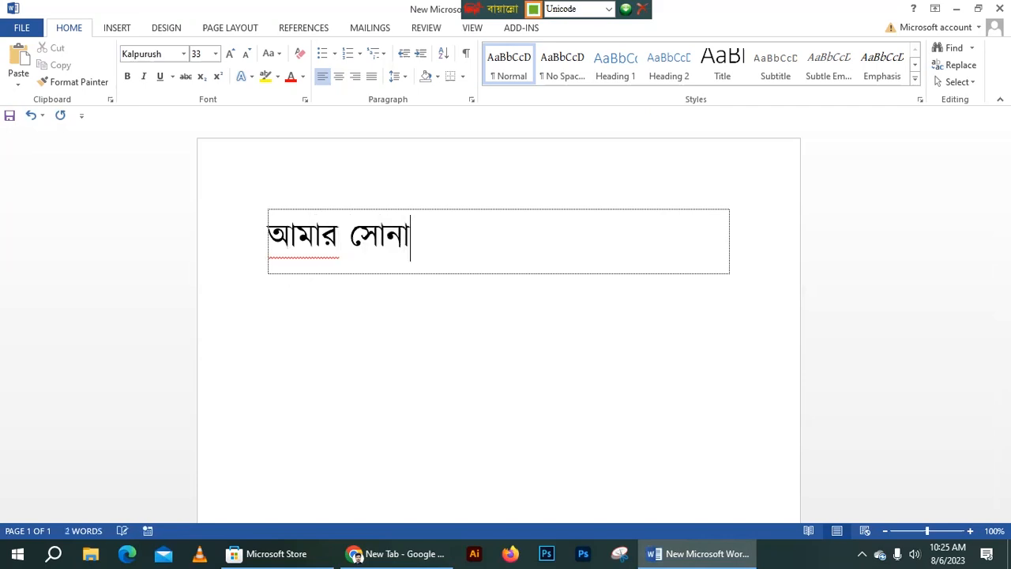
{"action": "type", "text": "নার বাংলা"}
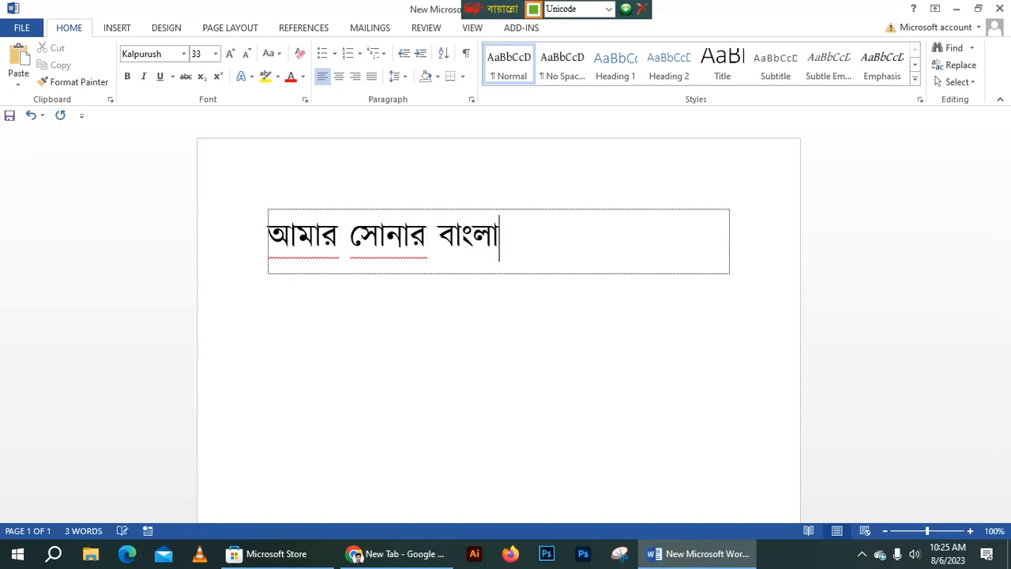
{"action": "type", "text": " আমি তোমায় ভা"}
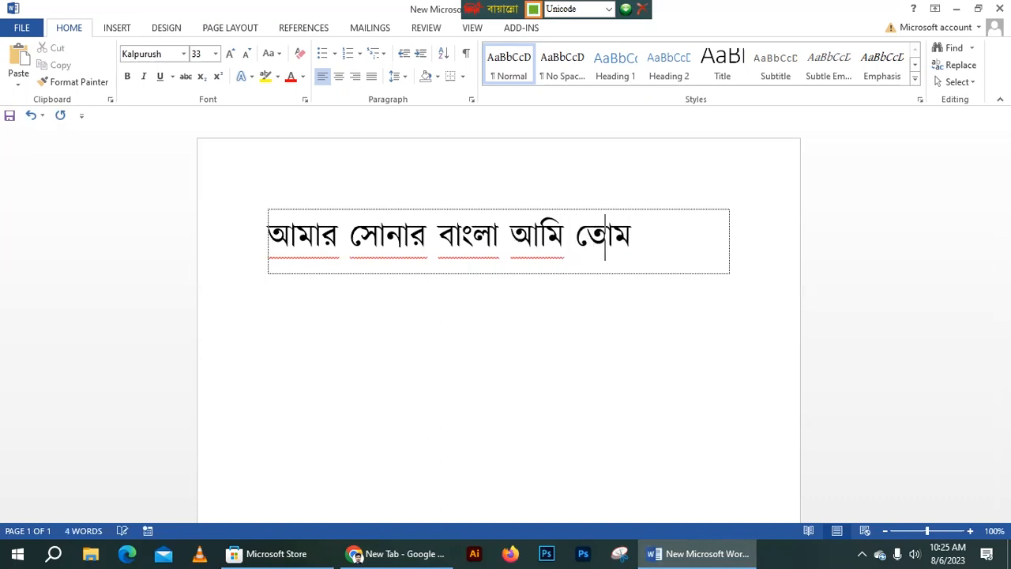
{"action": "type", "text": "লোবাসি"}
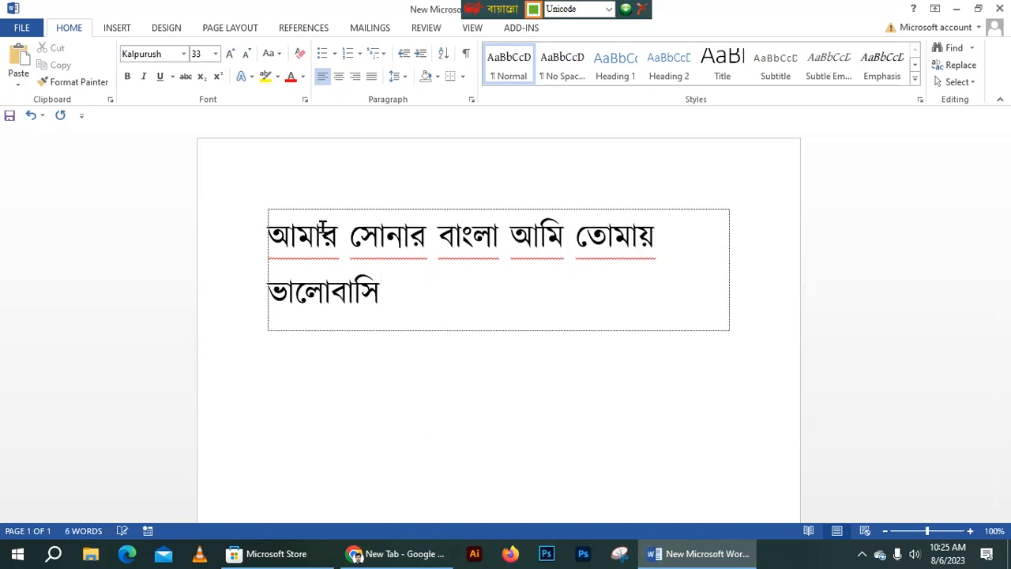
{"action": "triple_click", "coordinate": [322, 228]}
{"action": "key", "text": "ctrl+c"}
- Search Google in Chrome for the pasted Bangla sentence, then return to Word
{"action": "left_click", "coordinate": [455, 553]}
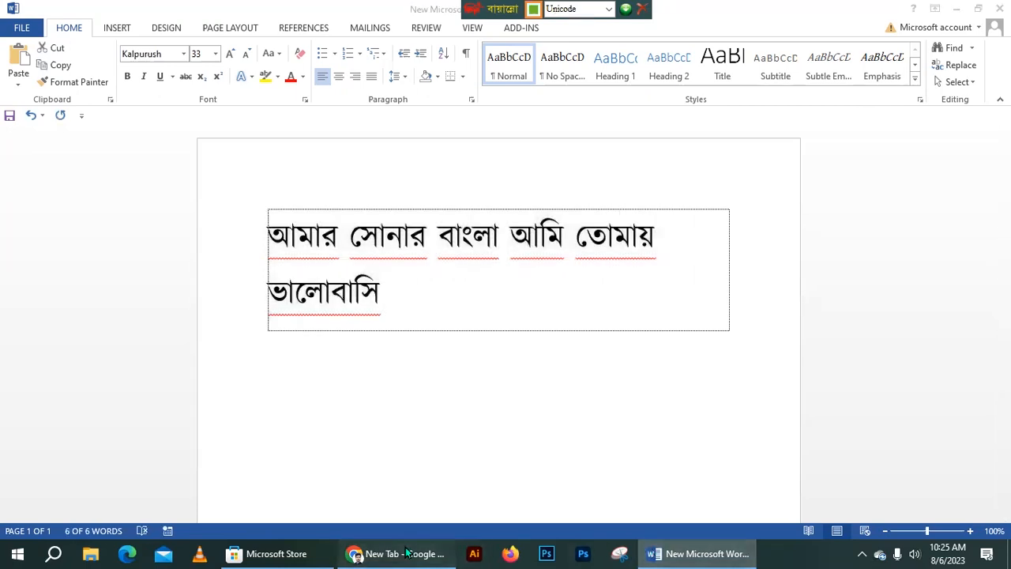
{"action": "key", "text": "ctrl+v"}
{"action": "left_click_drag", "start_coordinate": [348, 40], "coordinate": [35, 30]}
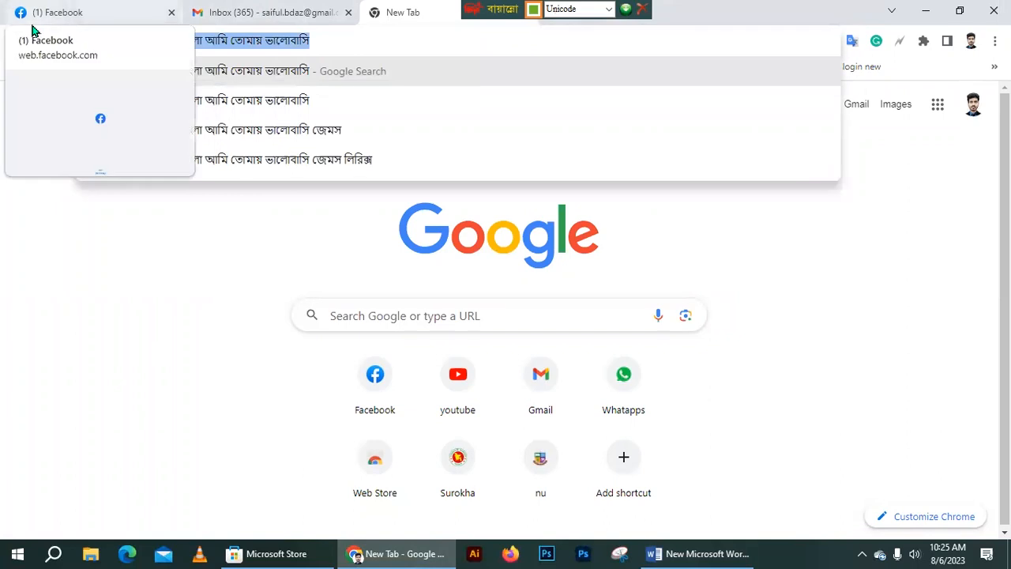
{"action": "key", "text": "Return"}
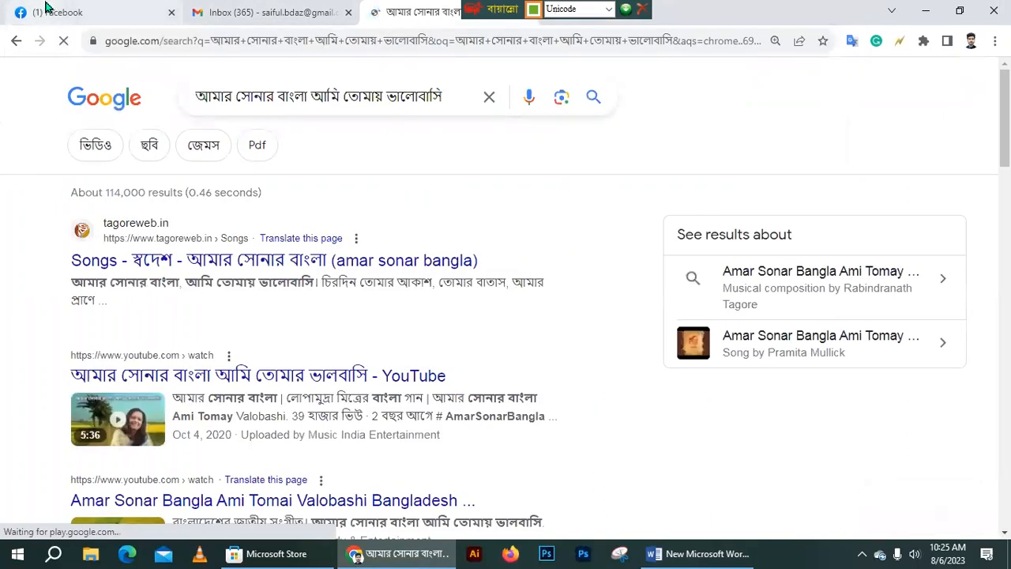
{"action": "left_click", "coordinate": [414, 553]}
- Shrink the Bangla sentence in the box from size 33 to 29 so it fits on one line
{"action": "left_click", "coordinate": [390, 316]}
{"action": "left_click_drag", "start_coordinate": [390, 315], "coordinate": [246, 238]}
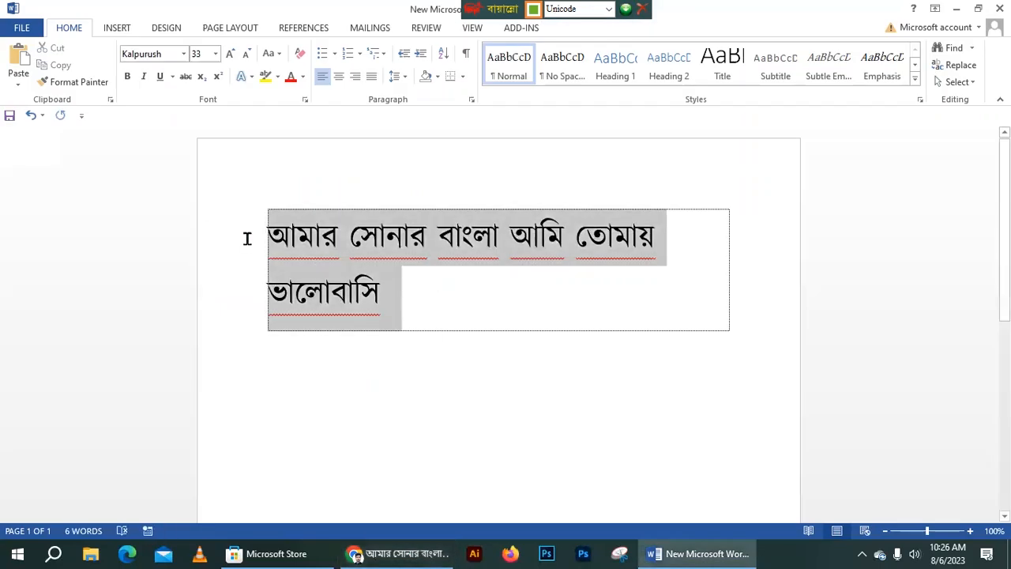
{"action": "key", "text": "ctrl+bracketleft"}
{"action": "key", "text": "ctrl+bracketleft"}
{"action": "key", "text": "ctrl+bracketleft"}
{"action": "key", "text": "ctrl+bracketleft"}
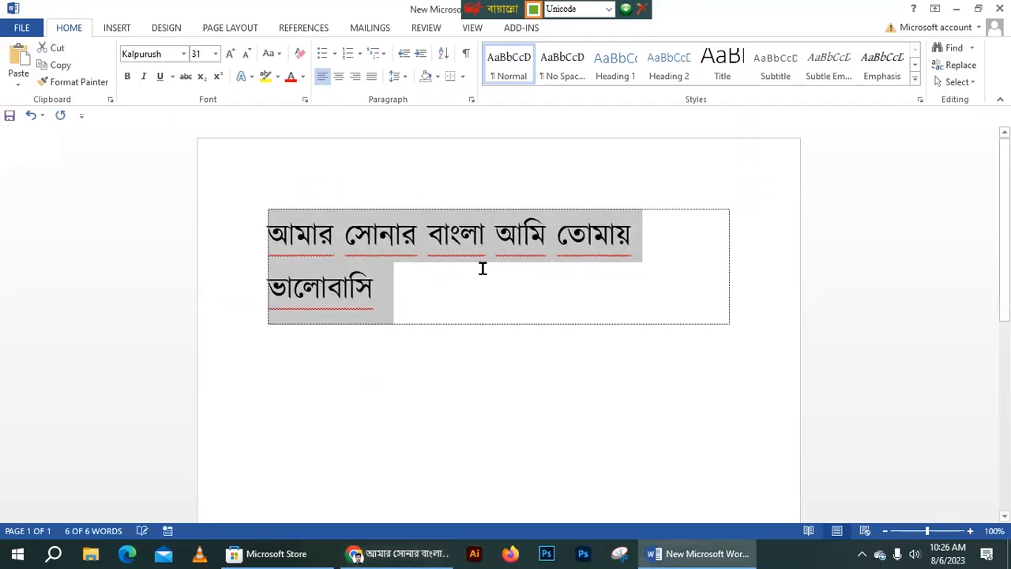
{"action": "left_click", "coordinate": [650, 245]}
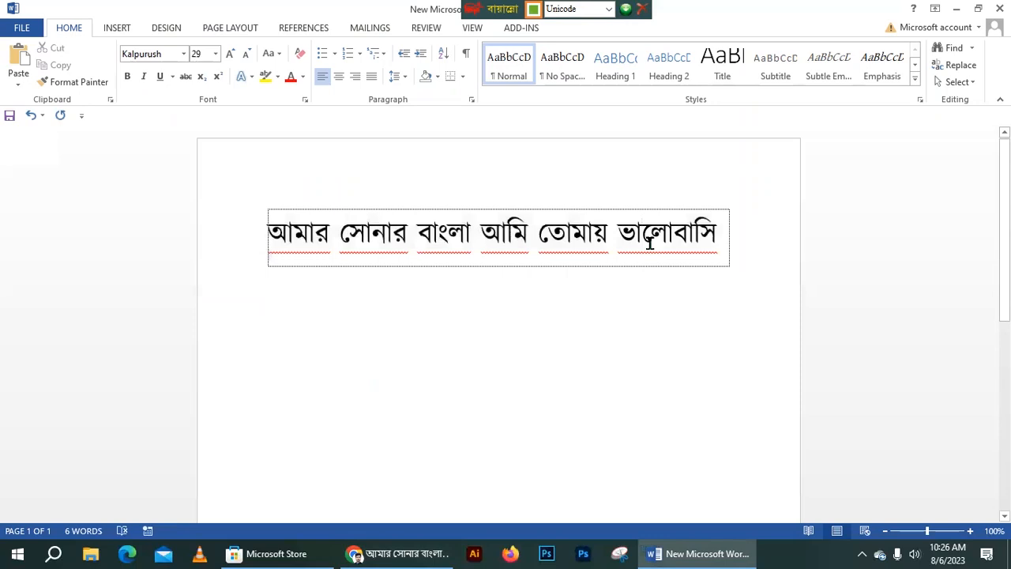
{"action": "left_click_drag", "start_coordinate": [765, 235], "coordinate": [260, 226]}
{"action": "left_click", "coordinate": [302, 249]}
{"action": "left_click", "coordinate": [719, 234]}
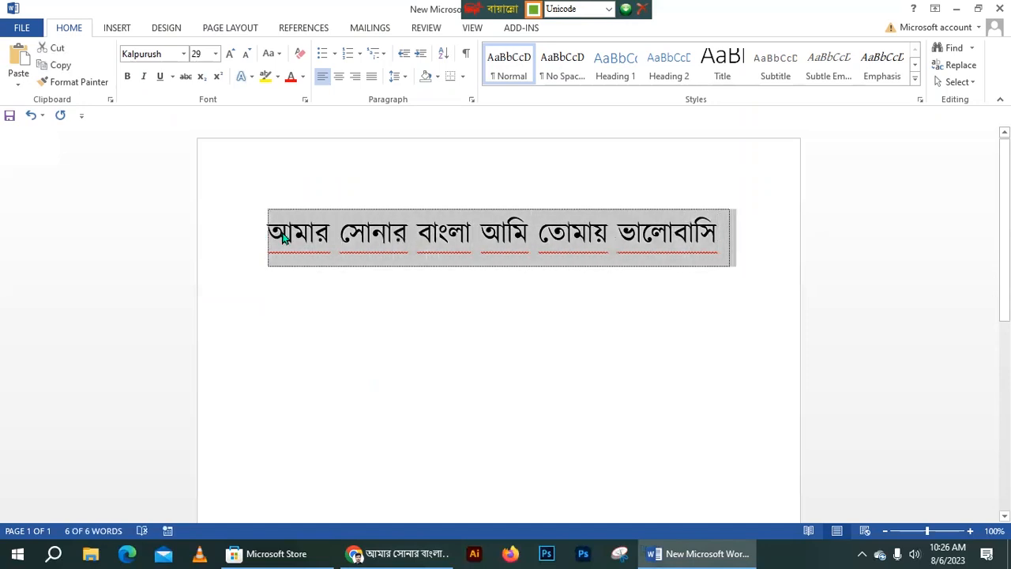
{"action": "left_click", "coordinate": [294, 234]}
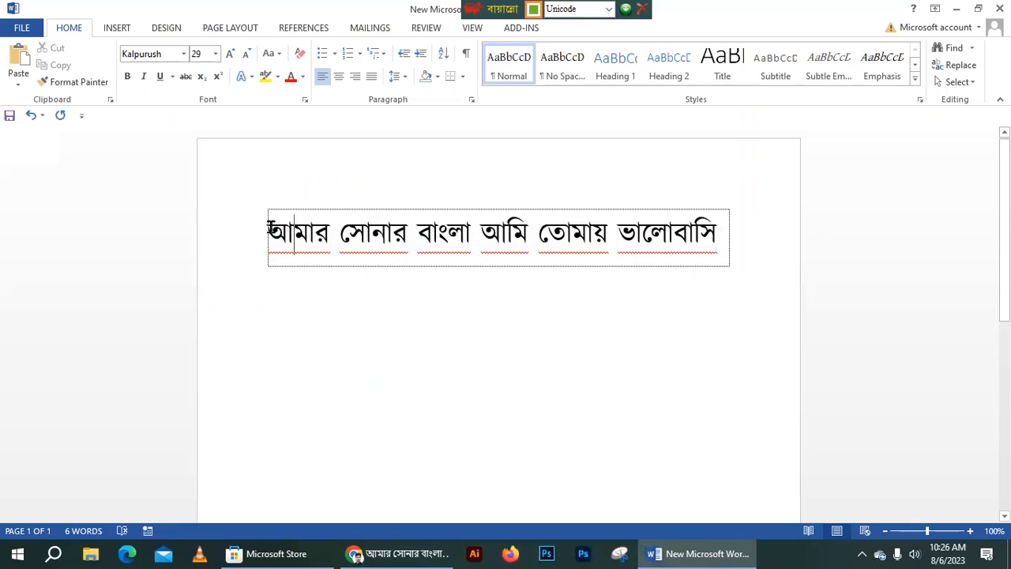
- Open the tagoreweb.in Amar Sonar Bangla page, select lyrics from 'ও মা, ফাগুনে', then return to Word
{"action": "left_click", "coordinate": [395, 553]}
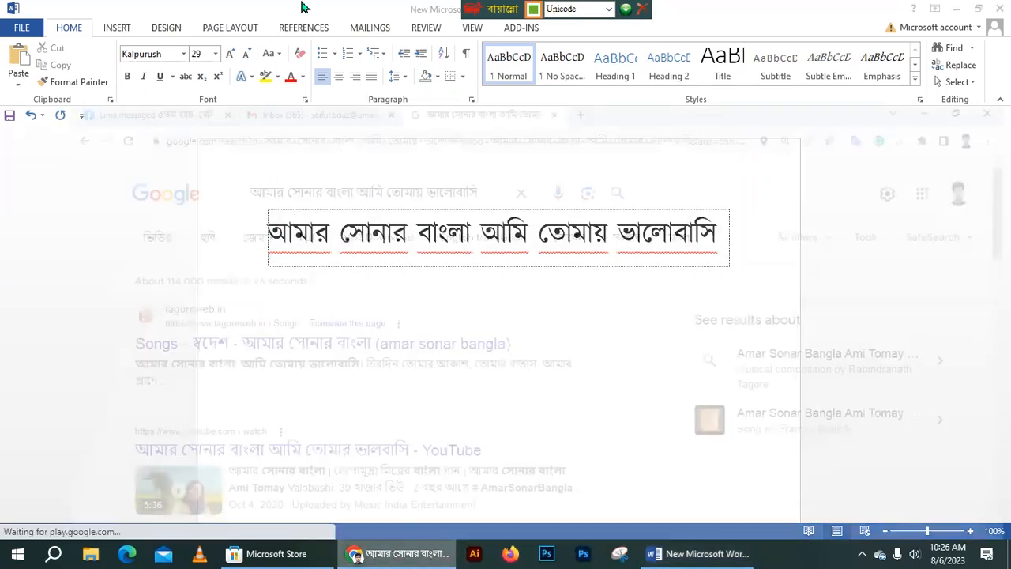
{"action": "left_click", "coordinate": [208, 265]}
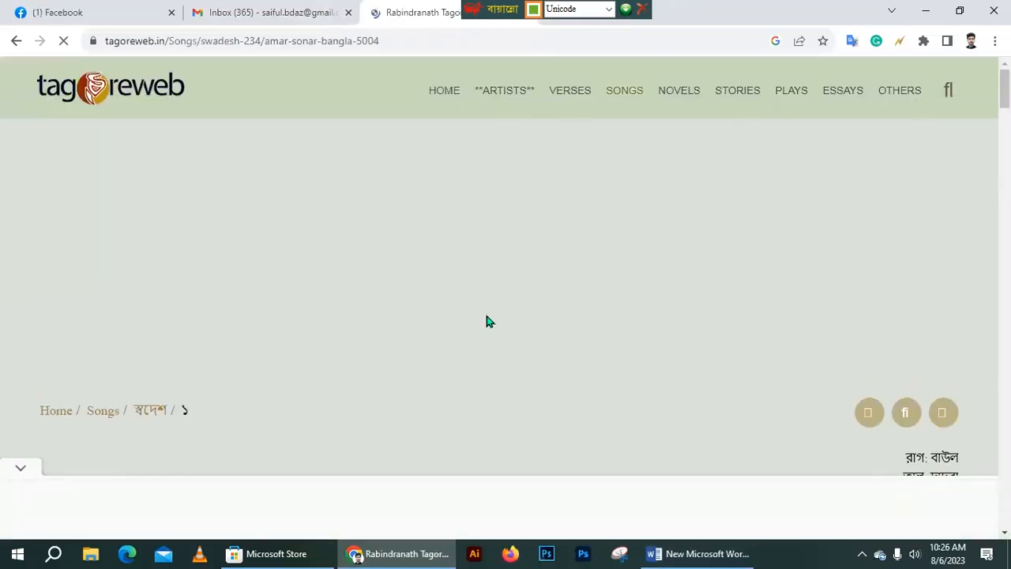
{"action": "scroll", "coordinate": [483, 315], "scroll_direction": "down", "scroll_amount": 14}
{"action": "scroll", "coordinate": [347, 318], "scroll_direction": "up", "scroll_amount": 14}
{"action": "scroll", "coordinate": [338, 299], "scroll_direction": "down", "scroll_amount": 7}
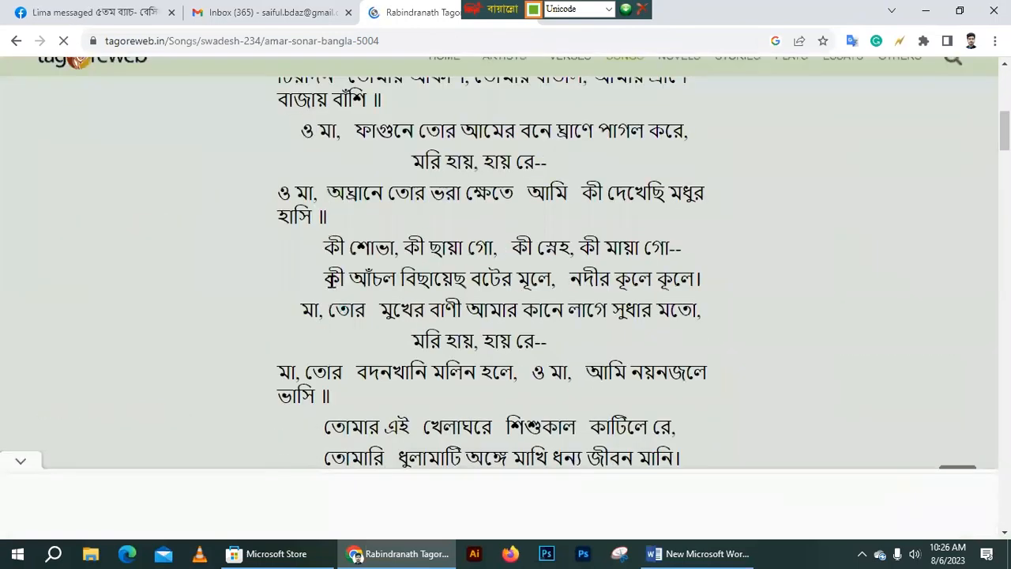
{"action": "left_click_drag", "start_coordinate": [311, 139], "coordinate": [714, 440]}
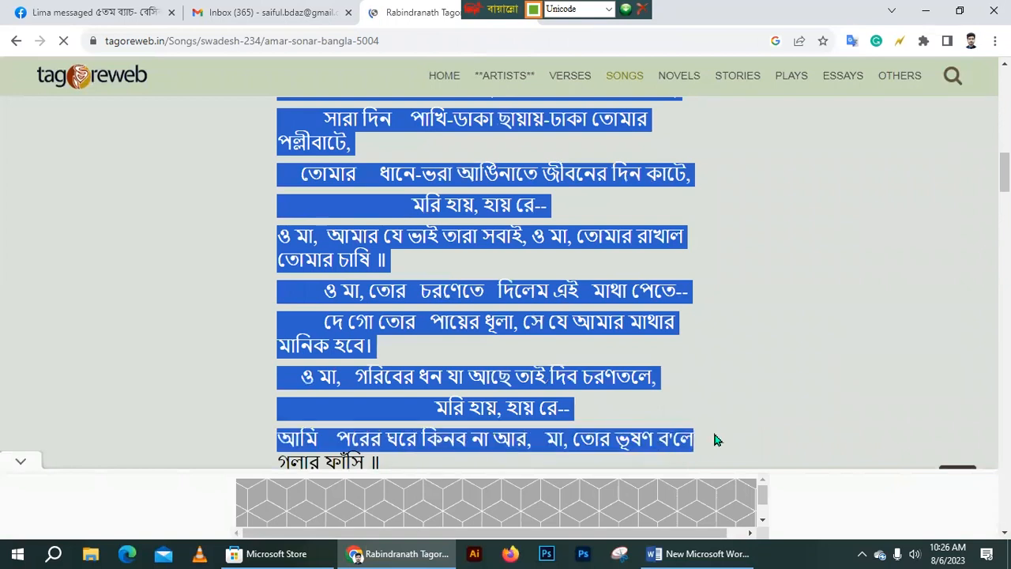
{"action": "left_click", "coordinate": [699, 554]}
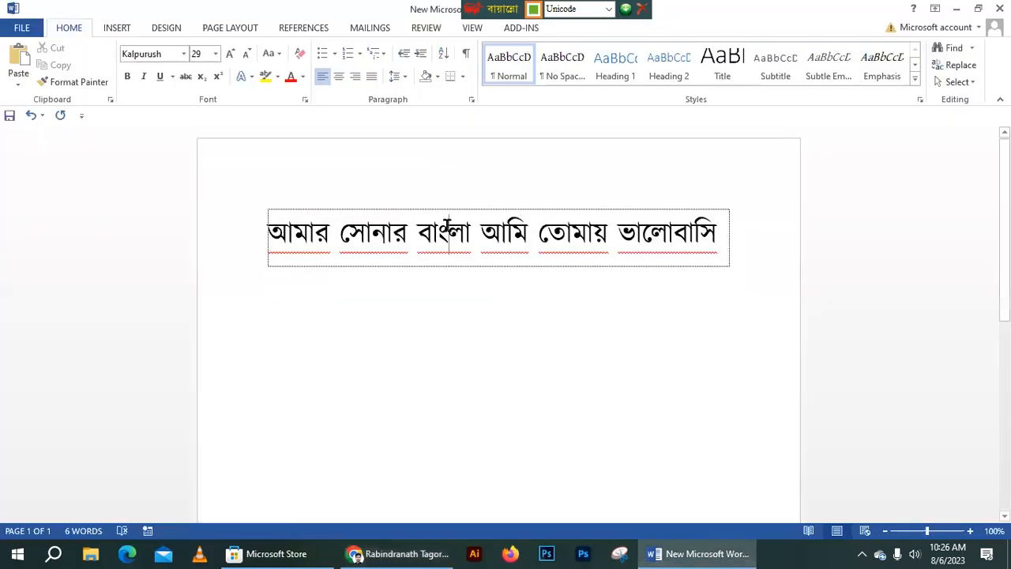
- Delete the Bangla line from the text box, keeping the Kalpurush font
{"action": "key", "text": "ctrl+a"}
{"action": "key", "text": "Delete"}
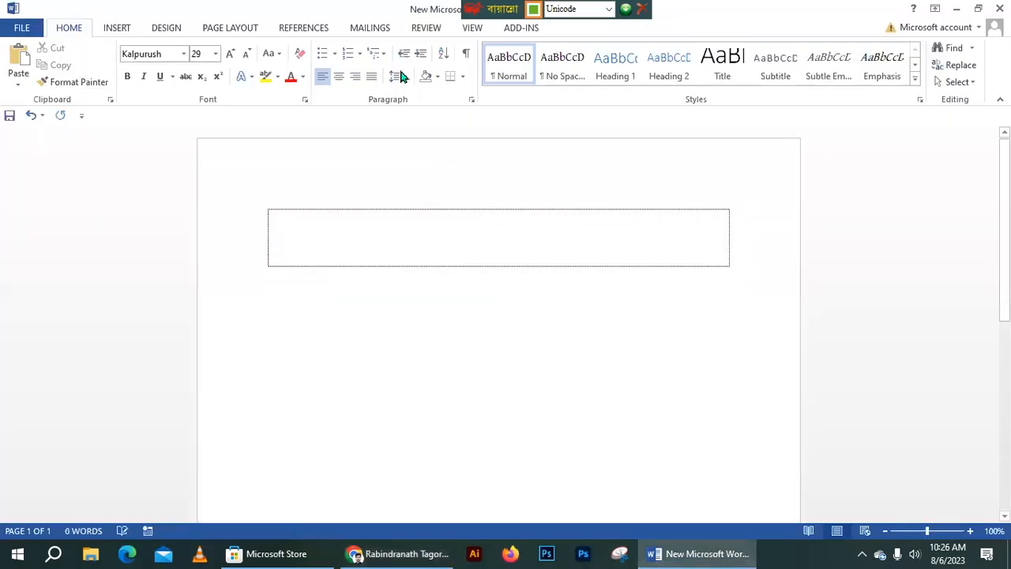
{"action": "left_click", "coordinate": [185, 54]}
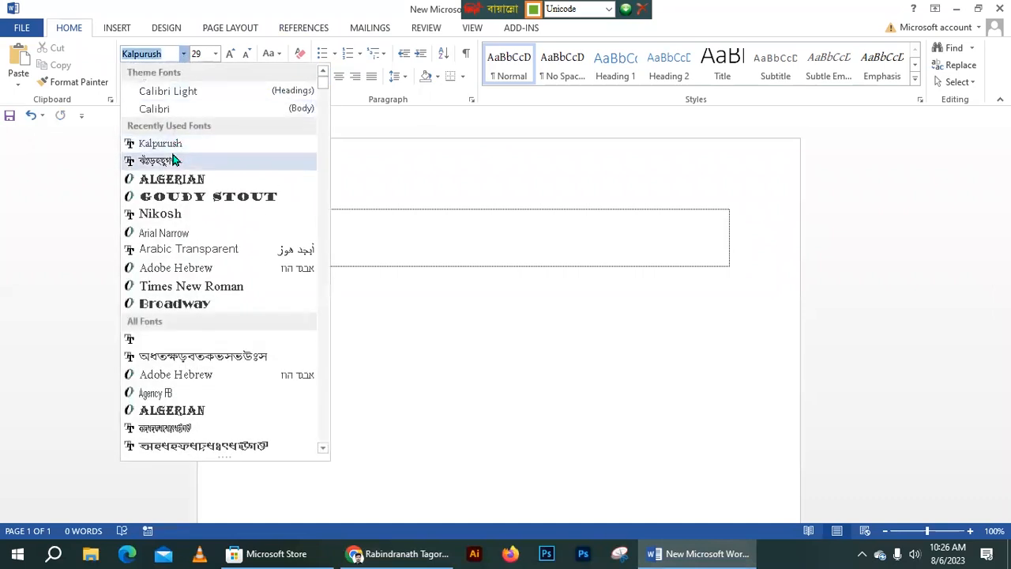
{"action": "left_click", "coordinate": [419, 235]}
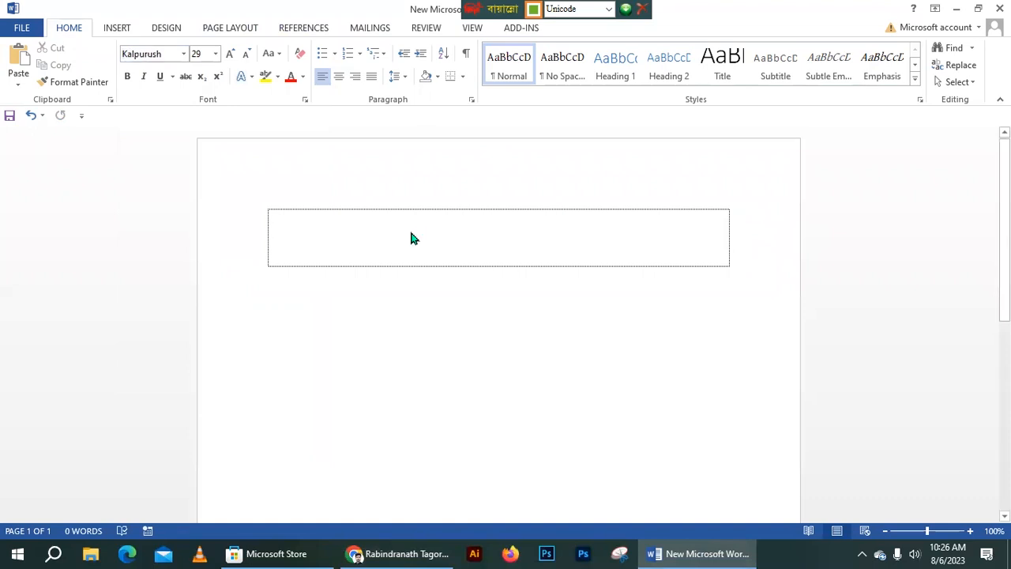
- Paste the song lyrics into the box, switching them to SutonnyMJ and back to Kalpurush
{"action": "key", "text": "ctrl+v"}
{"action": "left_click_drag", "start_coordinate": [706, 436], "coordinate": [209, 93]}
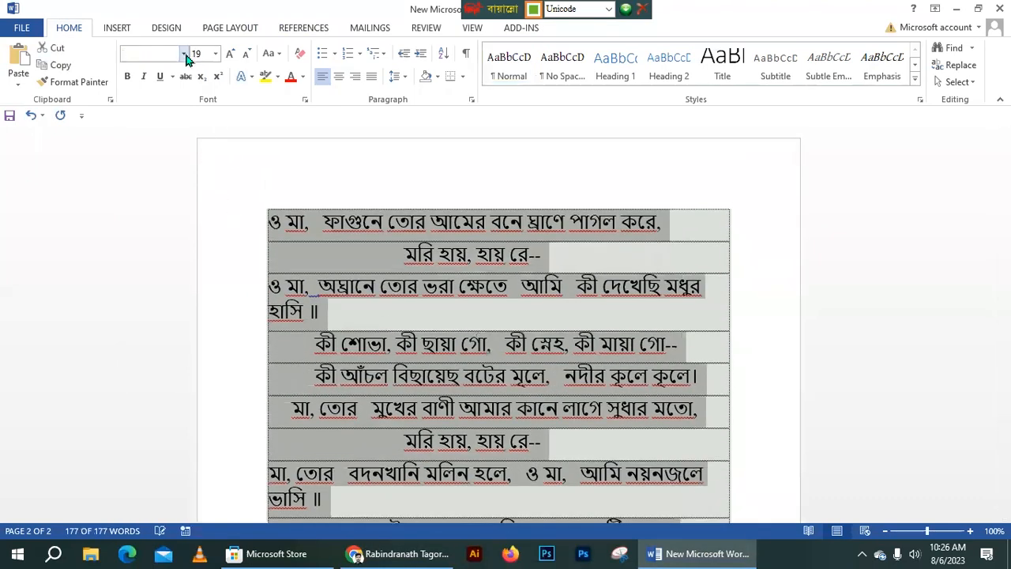
{"action": "left_click", "coordinate": [183, 54]}
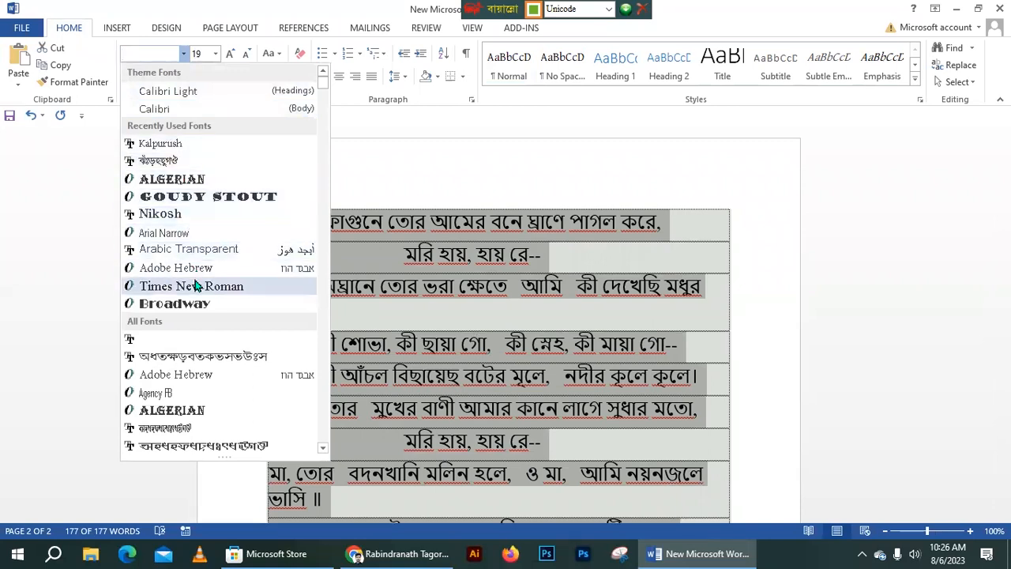
{"action": "left_click", "coordinate": [146, 161]}
{"action": "left_click", "coordinate": [156, 49]}
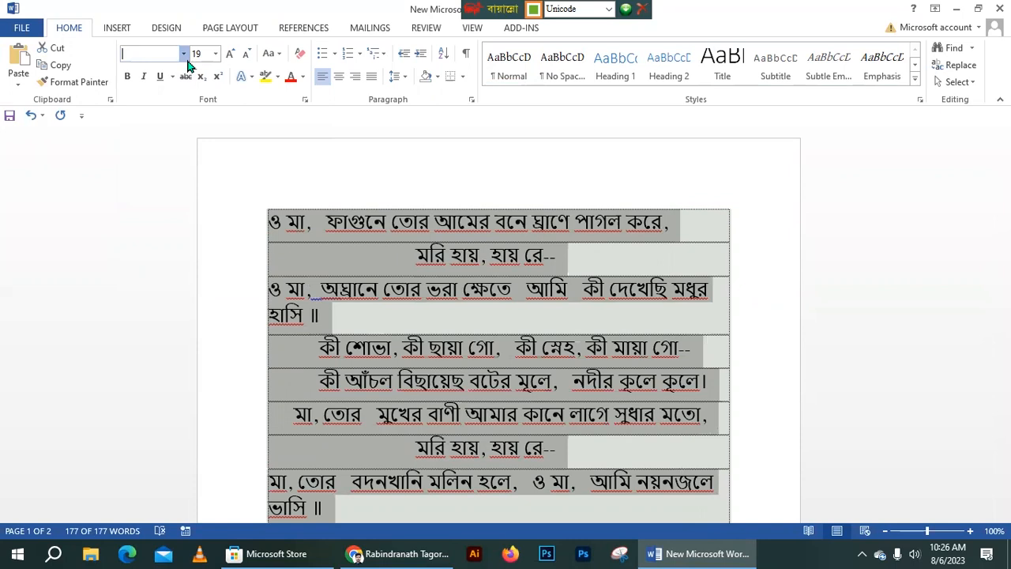
{"action": "left_click", "coordinate": [184, 54]}
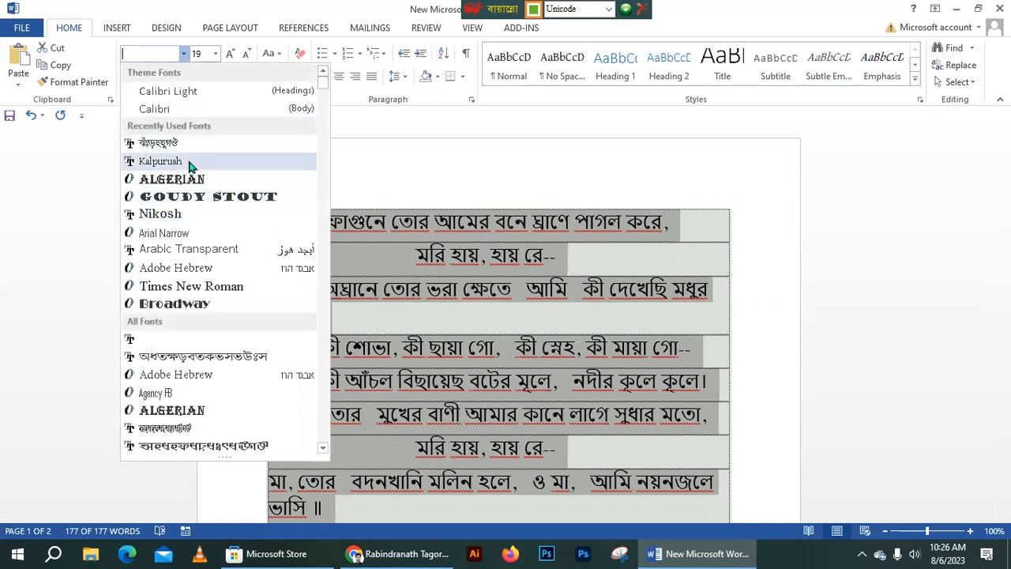
{"action": "left_click", "coordinate": [182, 162]}
- Delete all the pasted lyric rows, leaving the text box empty
{"action": "left_click", "coordinate": [644, 340]}
{"action": "scroll", "coordinate": [647, 338], "scroll_direction": "down", "scroll_amount": 5}
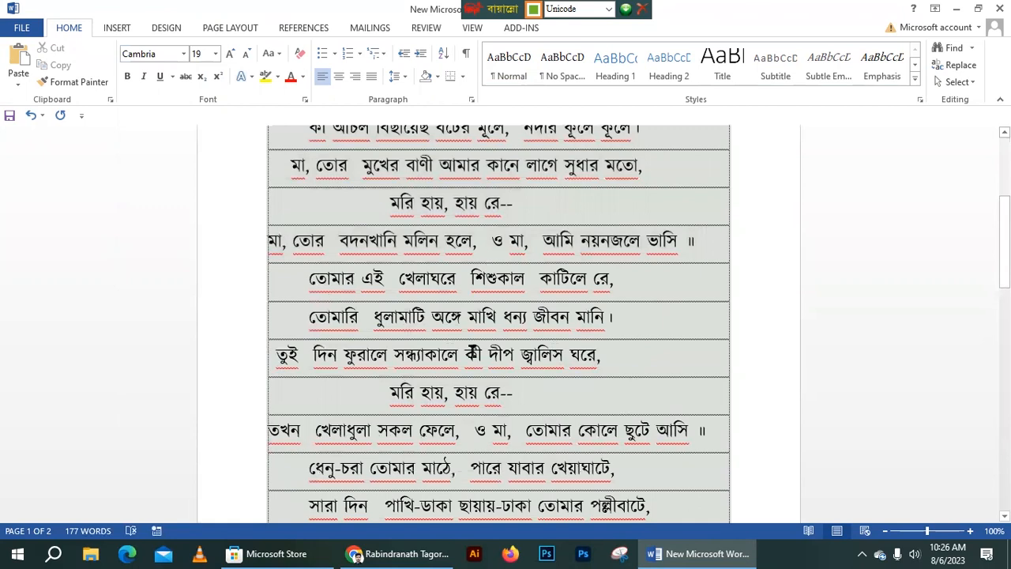
{"action": "scroll", "coordinate": [462, 291], "scroll_direction": "up", "scroll_amount": 5}
{"action": "left_click", "coordinate": [453, 262]}
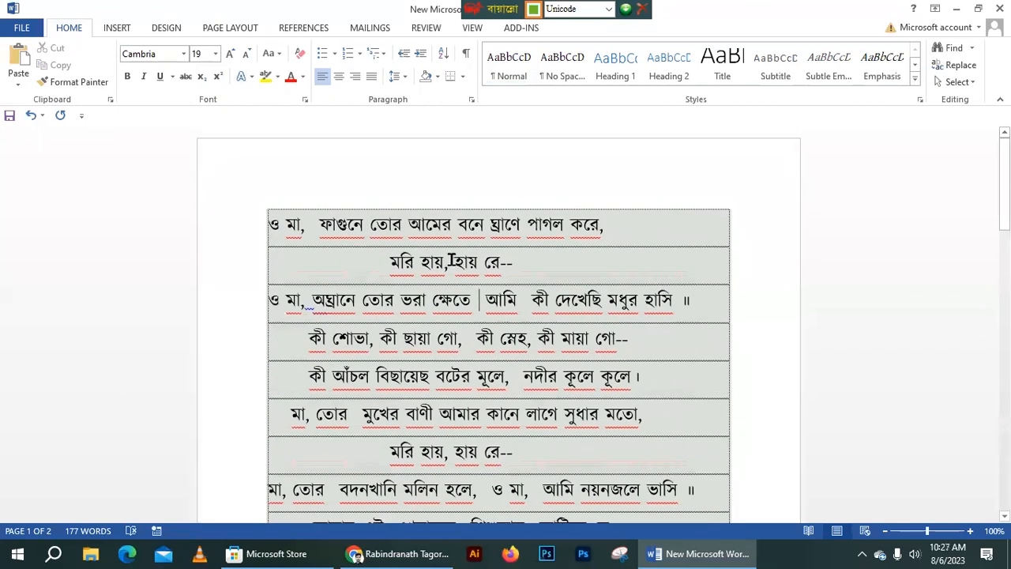
{"action": "left_click", "coordinate": [599, 8]}
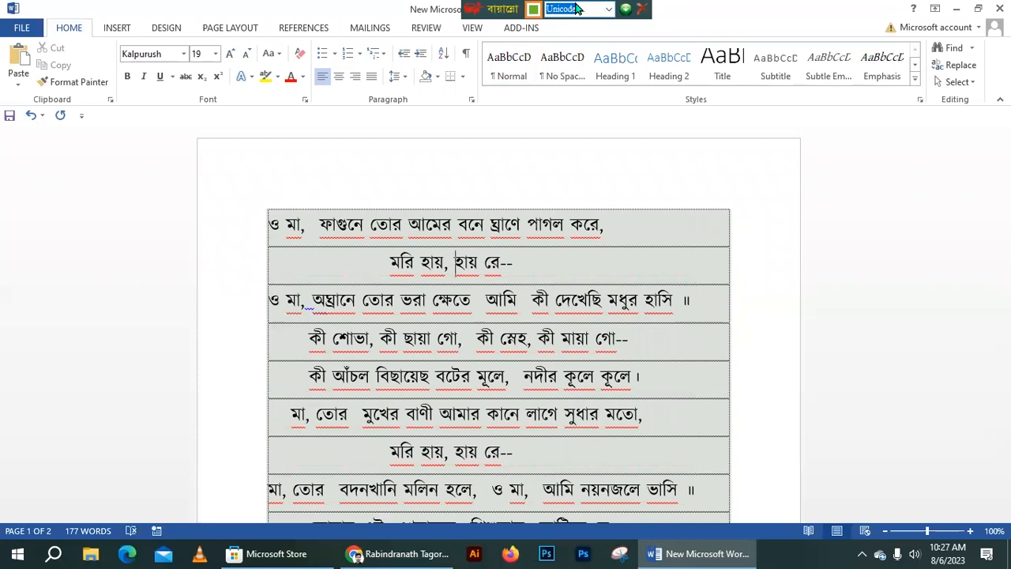
{"action": "left_click", "coordinate": [469, 319]}
{"action": "left_click_drag", "start_coordinate": [267, 219], "coordinate": [680, 427]}
{"action": "key", "text": "Delete"}
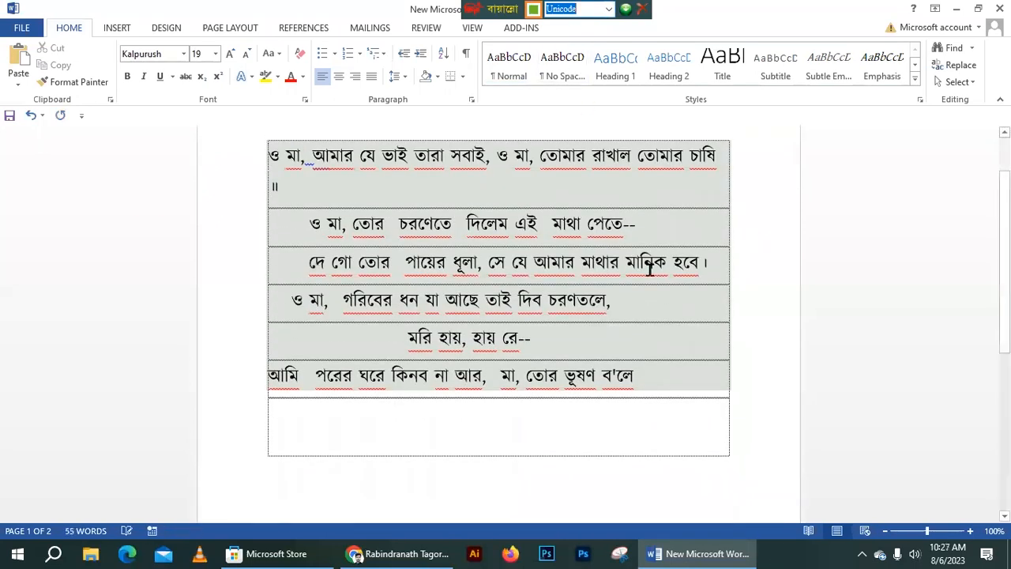
{"action": "left_click_drag", "start_coordinate": [632, 383], "coordinate": [253, 154]}
{"action": "key", "text": "Delete"}
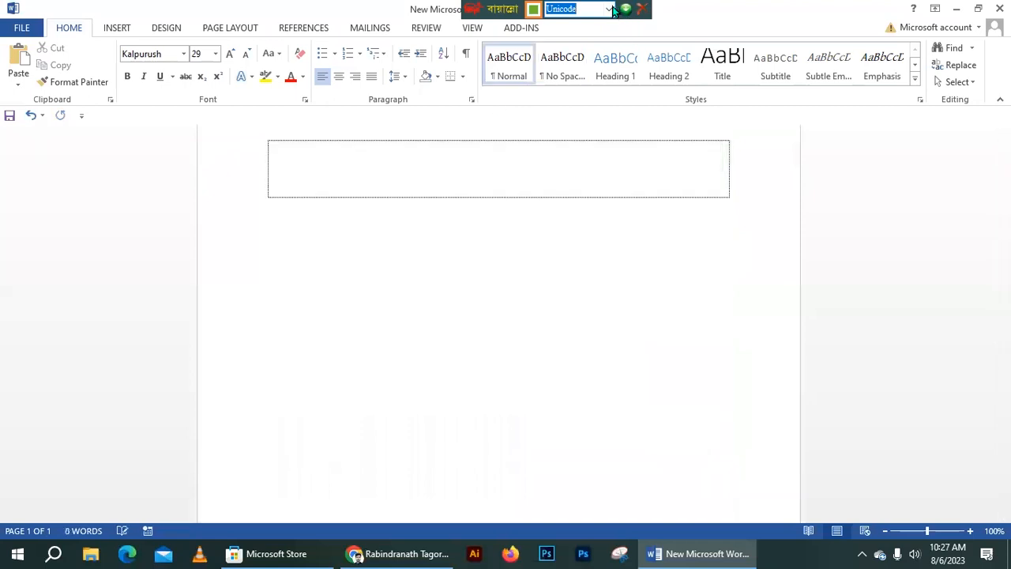
- Set the Bijoy keyboard layout to Bijoy Classic
{"action": "left_click", "coordinate": [608, 9]}
{"action": "left_click", "coordinate": [595, 36]}
{"action": "left_click", "coordinate": [609, 8]}
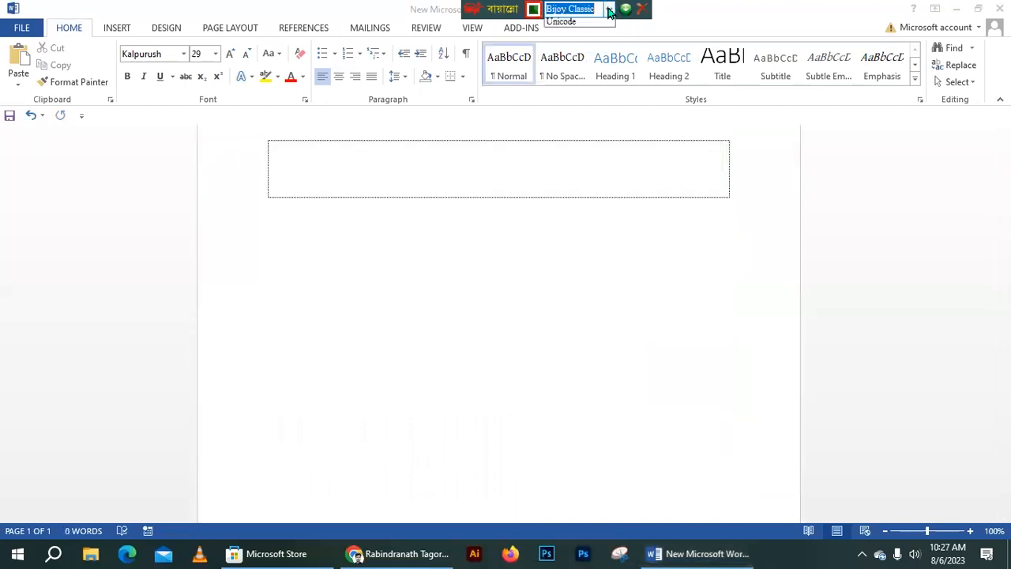
{"action": "left_click", "coordinate": [594, 48]}
{"action": "left_click", "coordinate": [610, 8]}
{"action": "left_click", "coordinate": [610, 8]}
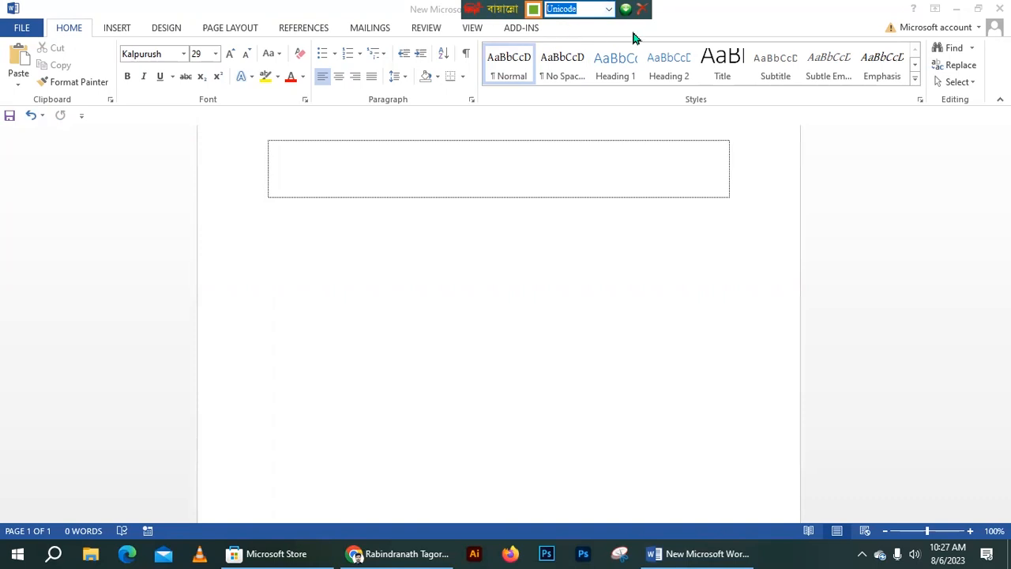
{"action": "left_click", "coordinate": [609, 9]}
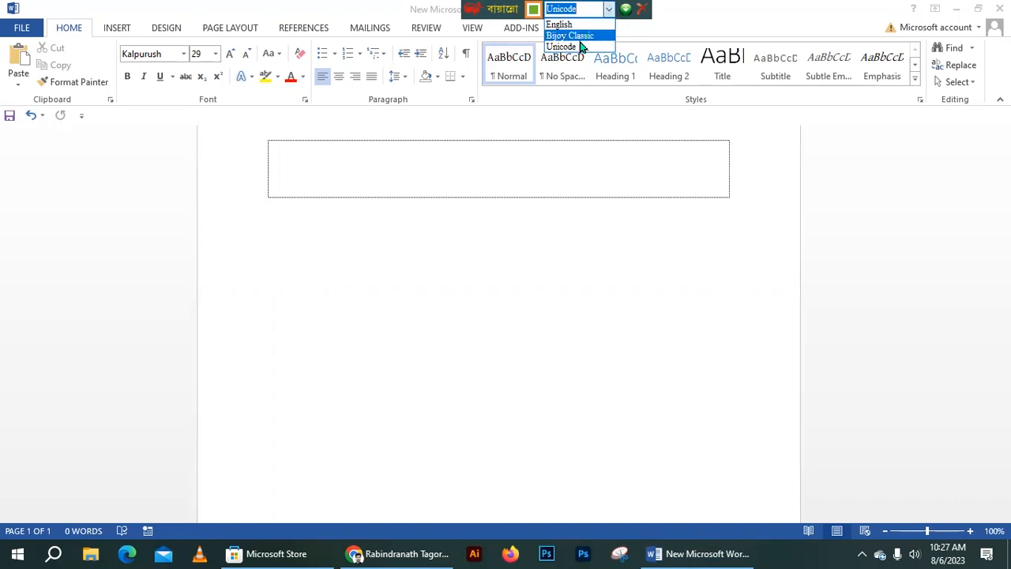
{"action": "left_click", "coordinate": [580, 36]}
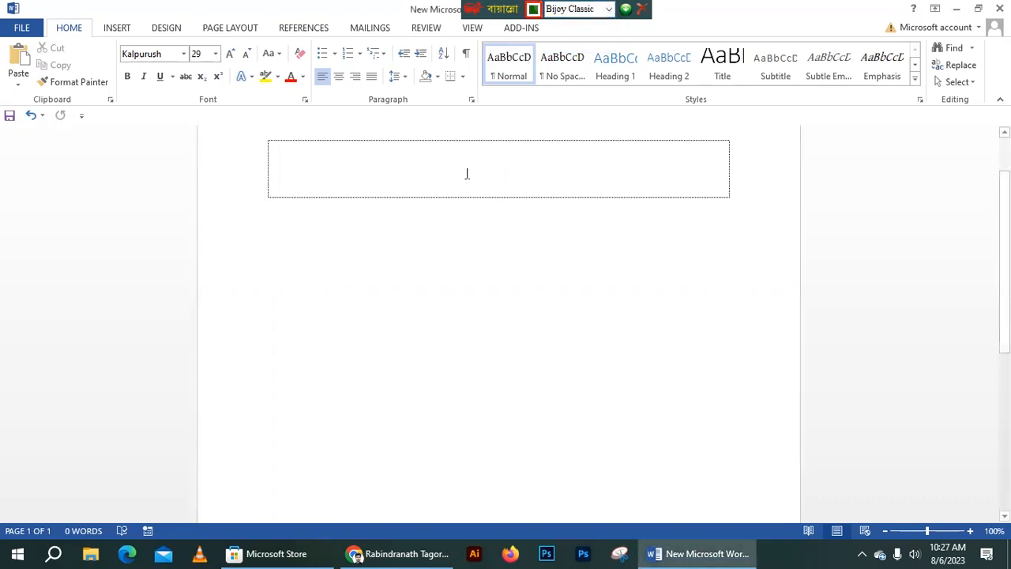
- In SutonnyMJ, type a person's name in Bangla and start a new row below it
{"action": "left_click", "coordinate": [183, 54]}
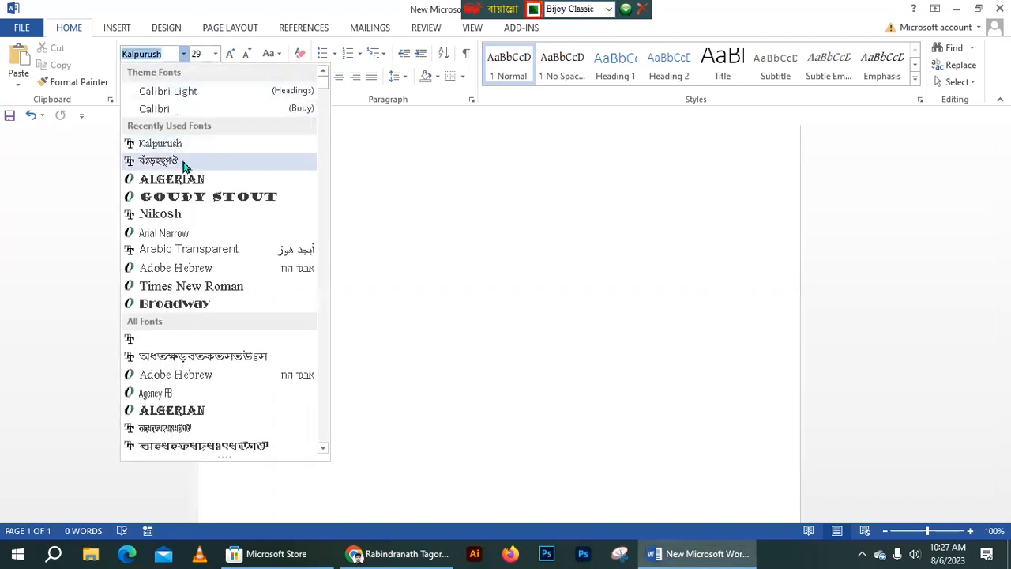
{"action": "left_click", "coordinate": [190, 161]}
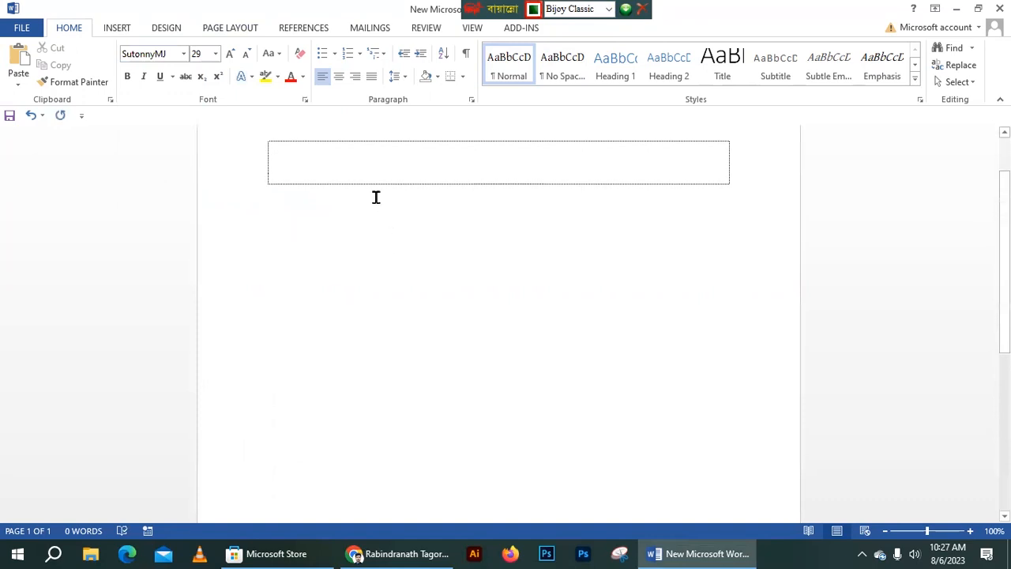
{"action": "type", "text": "বাংল"}
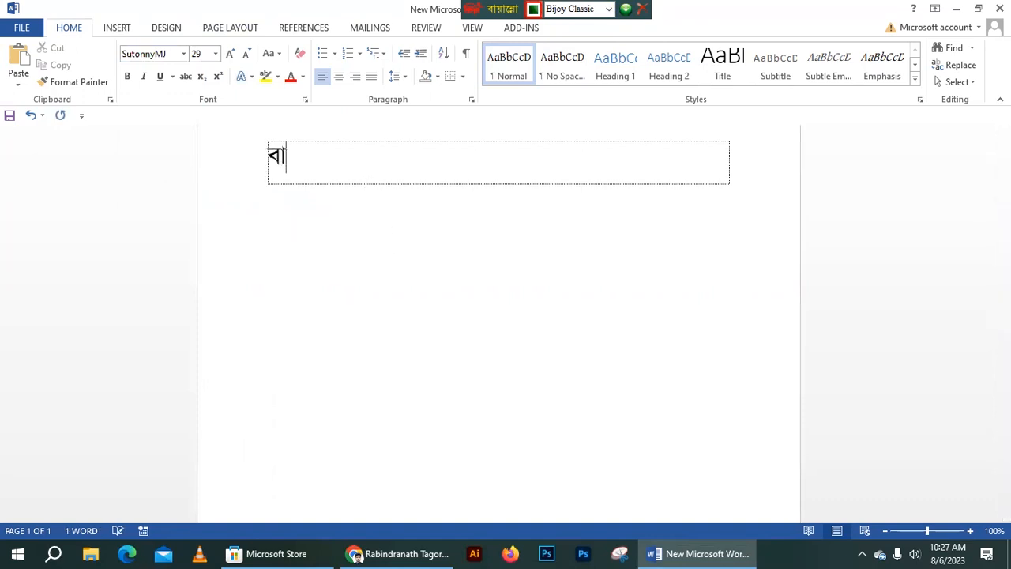
{"action": "key", "text": "BackSpace"}
{"action": "key", "text": "BackSpace"}
{"action": "key", "text": "BackSpace"}
{"action": "key", "text": "BackSpace"}
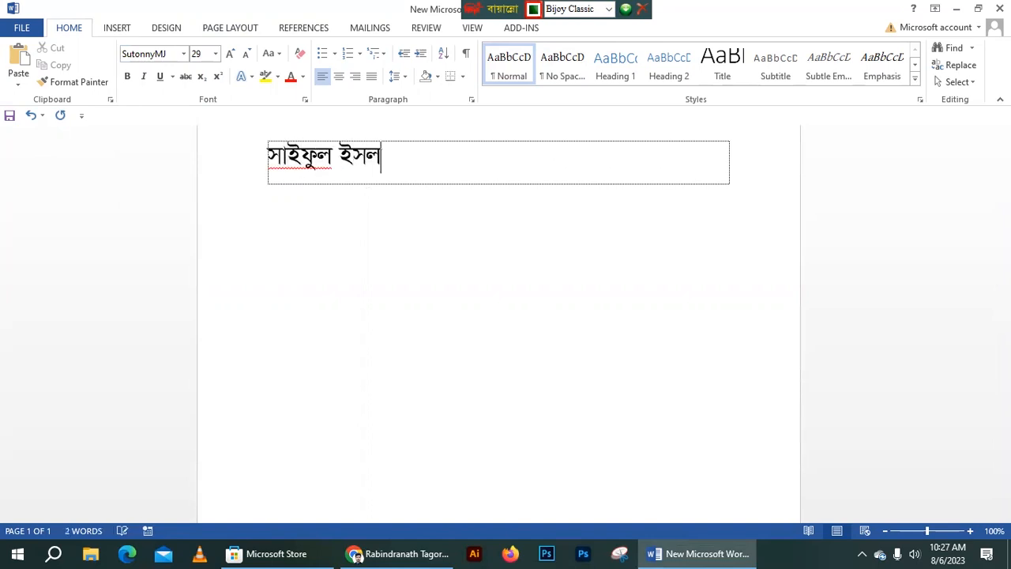
{"action": "key", "text": "Return"}
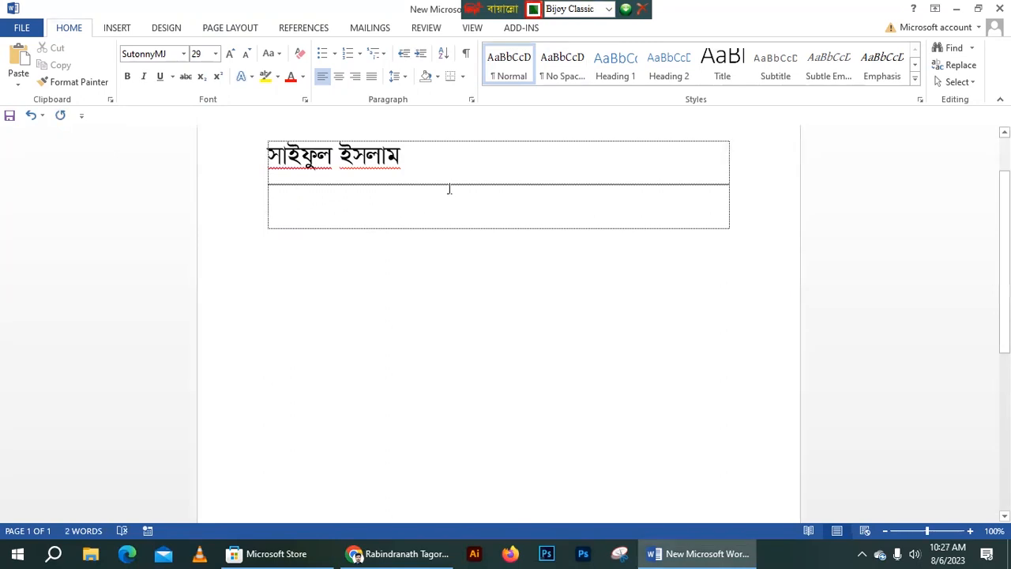
{"action": "left_click", "coordinate": [592, 9]}
- Type the person's name in English in Times New Roman and add a new row
{"action": "left_click", "coordinate": [596, 26]}
{"action": "left_click", "coordinate": [182, 55]}
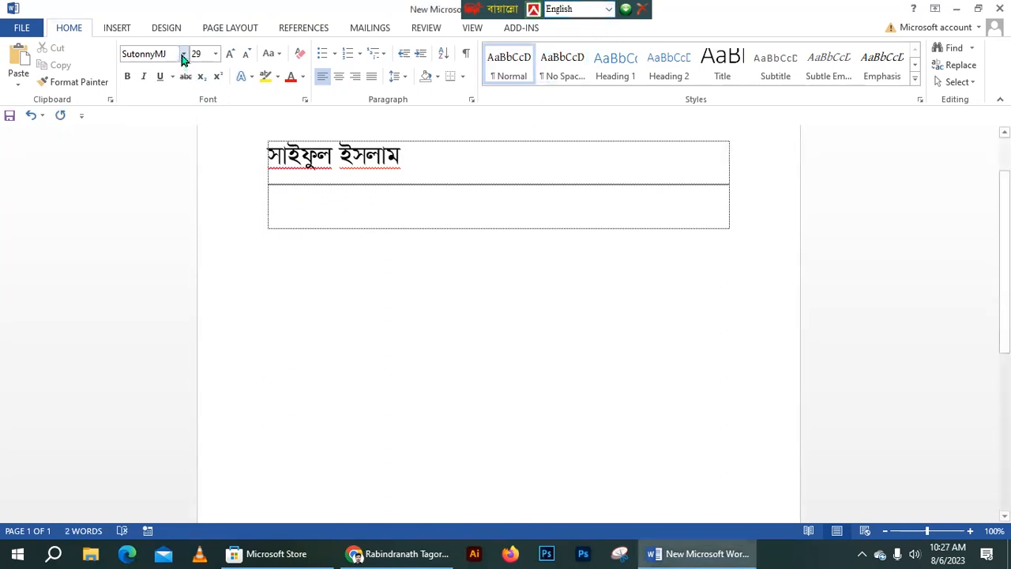
{"action": "left_click", "coordinate": [183, 55]}
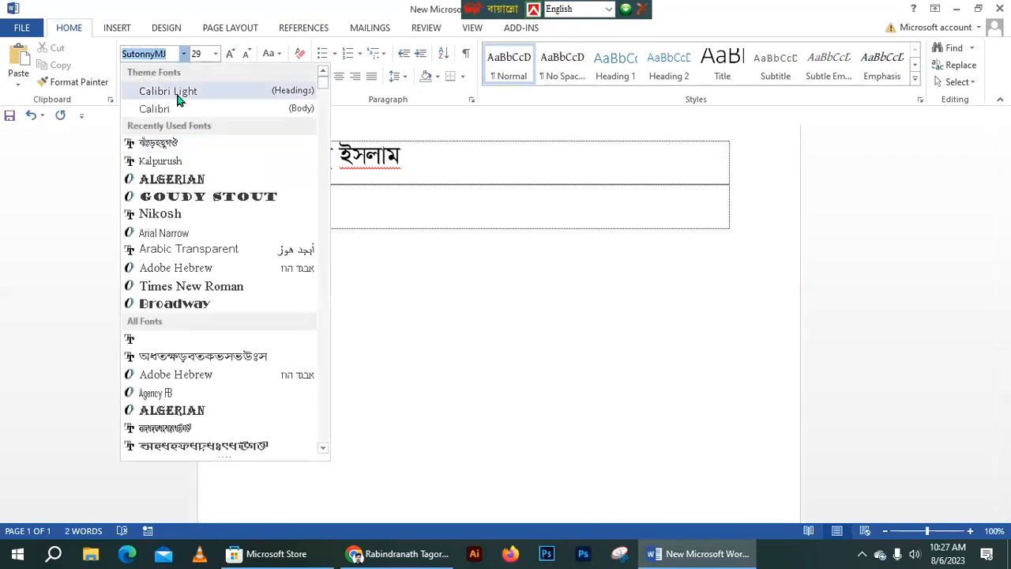
{"action": "left_click", "coordinate": [196, 287]}
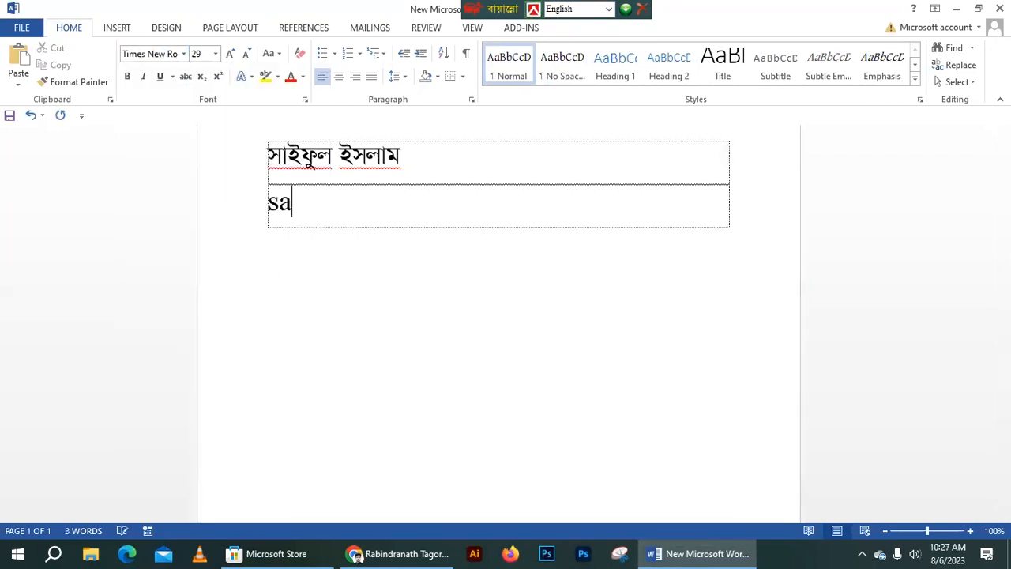
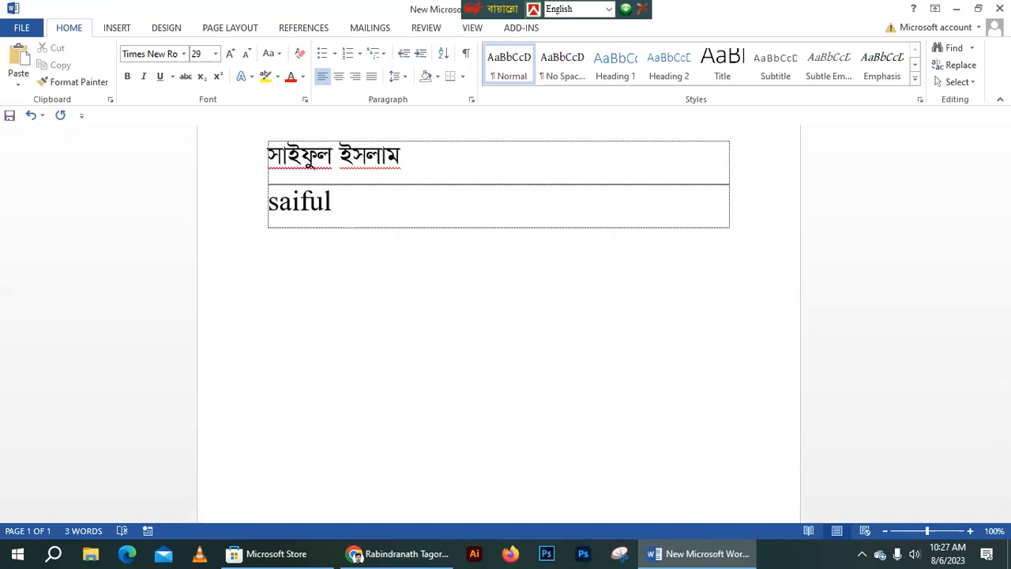
{"action": "key", "text": "Tab"}
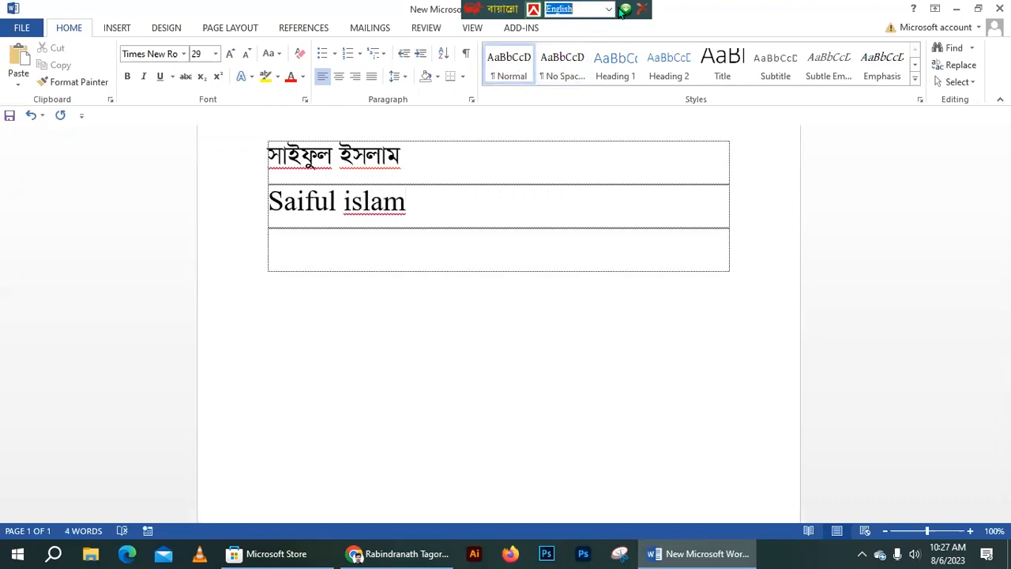
- Retype the name in Bangla using Unicode and Kalpurush, then type 'ctrl+alt+v' in a new row
{"action": "left_click", "coordinate": [604, 9]}
{"action": "left_click", "coordinate": [598, 47]}
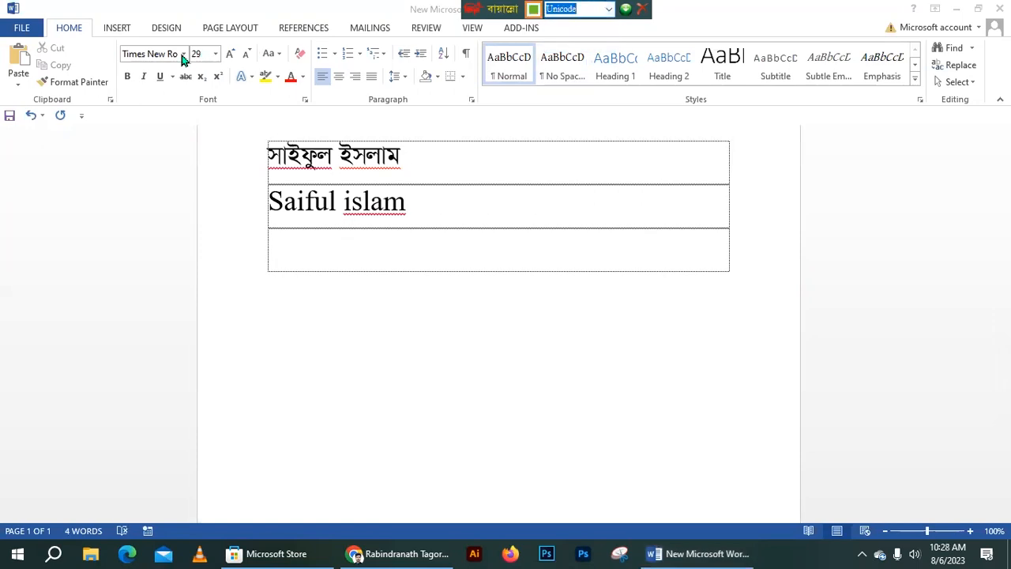
{"action": "left_click", "coordinate": [183, 53]}
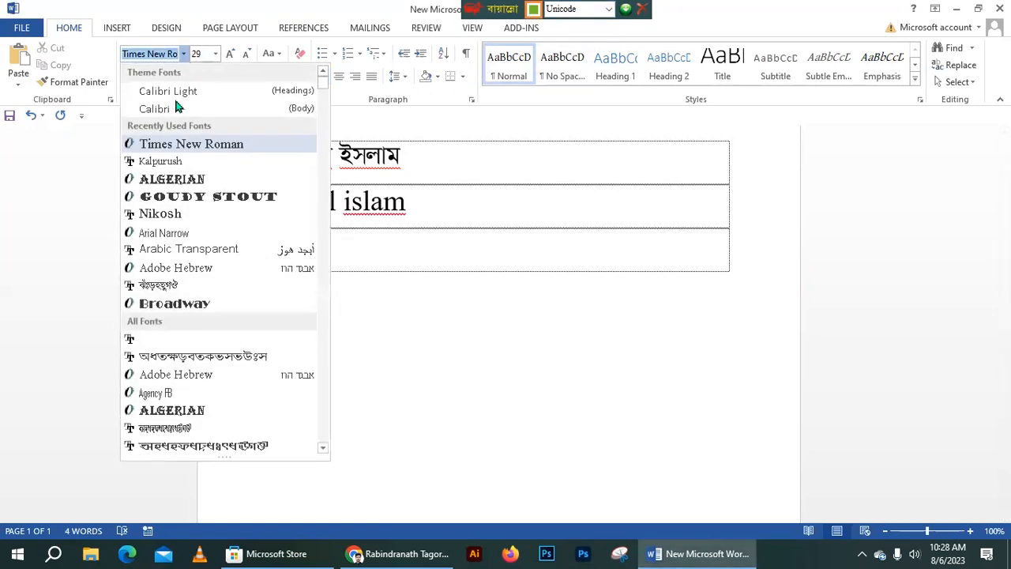
{"action": "left_click", "coordinate": [172, 165]}
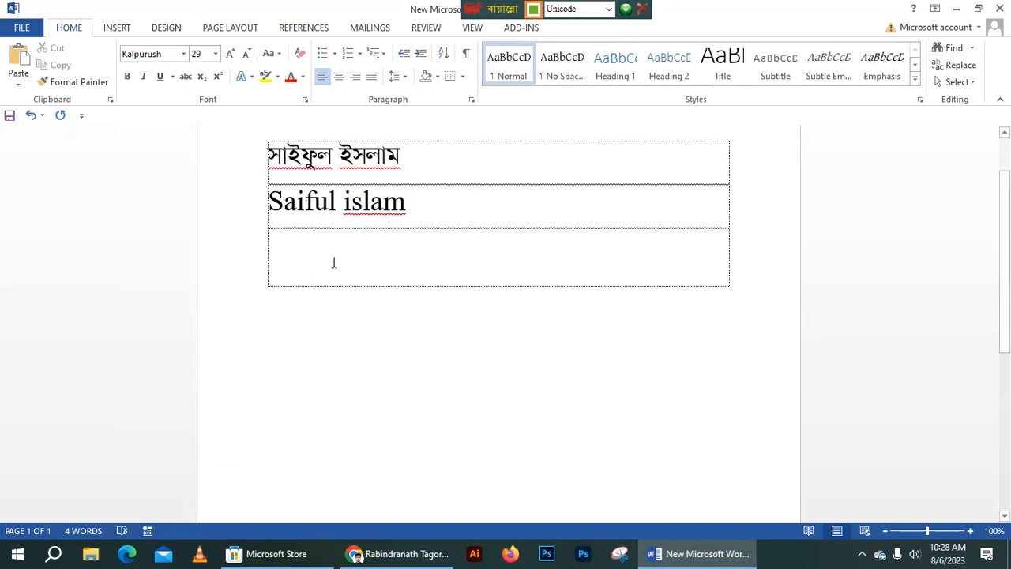
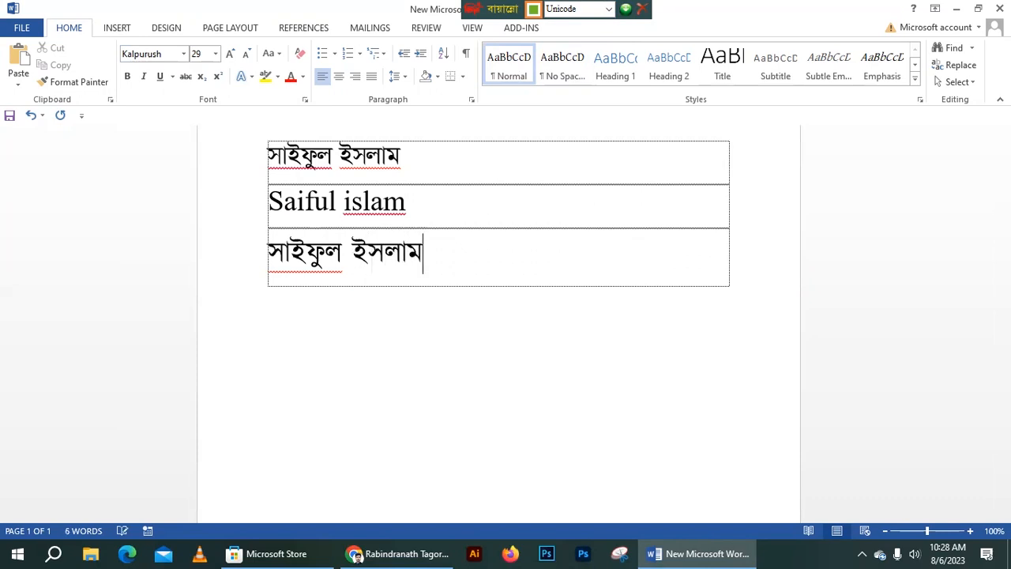
{"action": "key", "text": "Tab"}
{"action": "key", "text": "F12"}
{"action": "type", "text": "ctrl+a"}
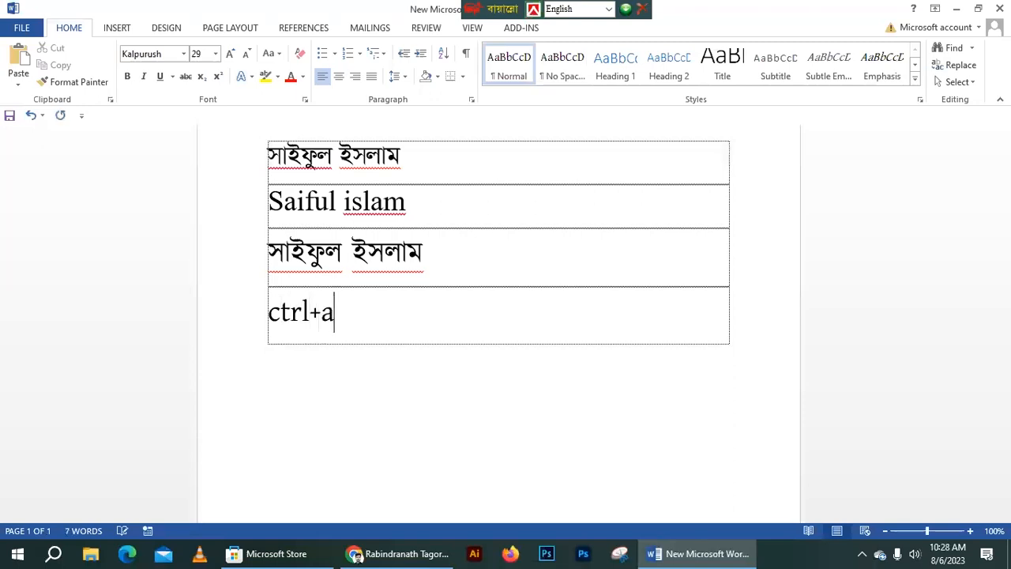
{"action": "type", "text": "lt+v"}
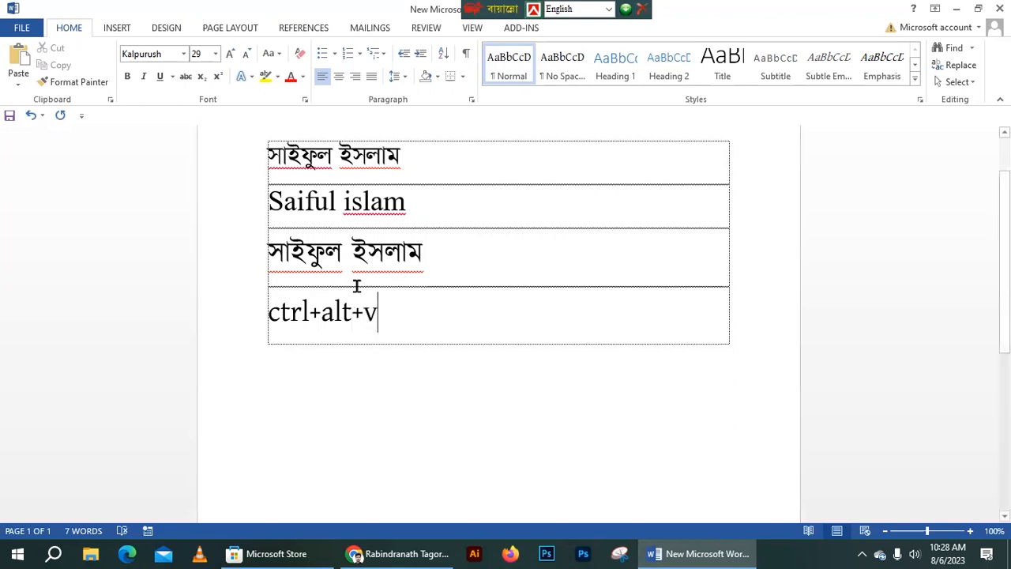
- Add an empty row below the ctrl+alt+v line and dismiss the Paste Special options
{"action": "left_click", "coordinate": [250, 308]}
{"action": "left_click", "coordinate": [393, 321]}
{"action": "key", "text": "Return"}
{"action": "key", "text": "Return"}
{"action": "key", "text": "ctrl+alt+v"}
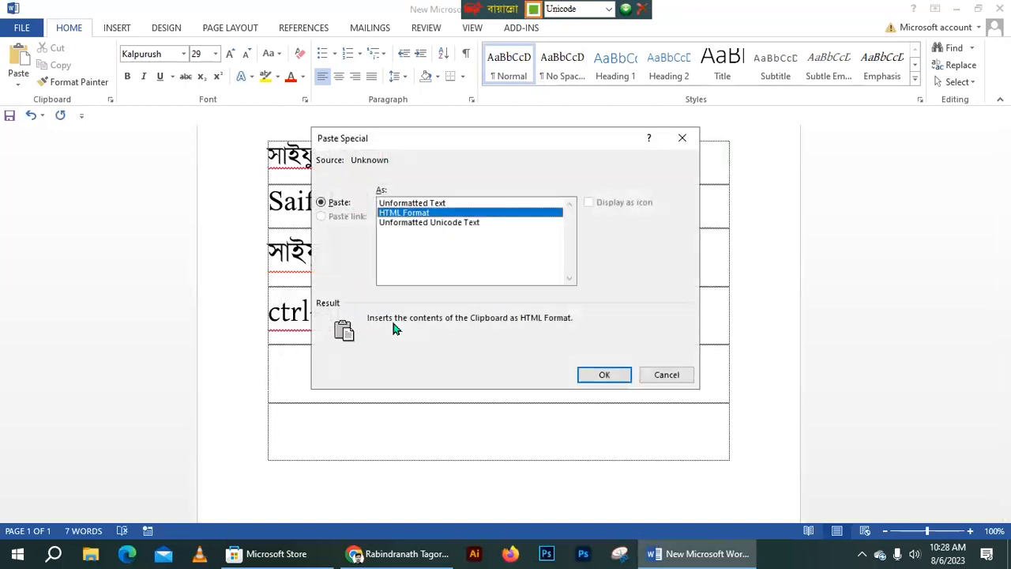
{"action": "left_click", "coordinate": [667, 375]}
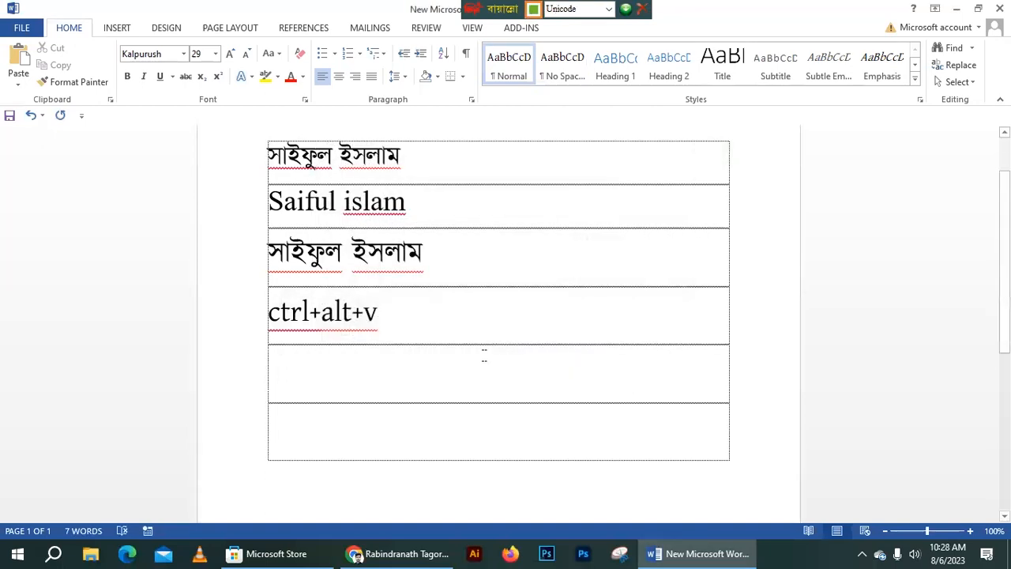
- Toggle typing between English and Bangla Unicode several times with Ctrl+Alt+V
{"action": "key", "text": "ctrl+alt+v"}
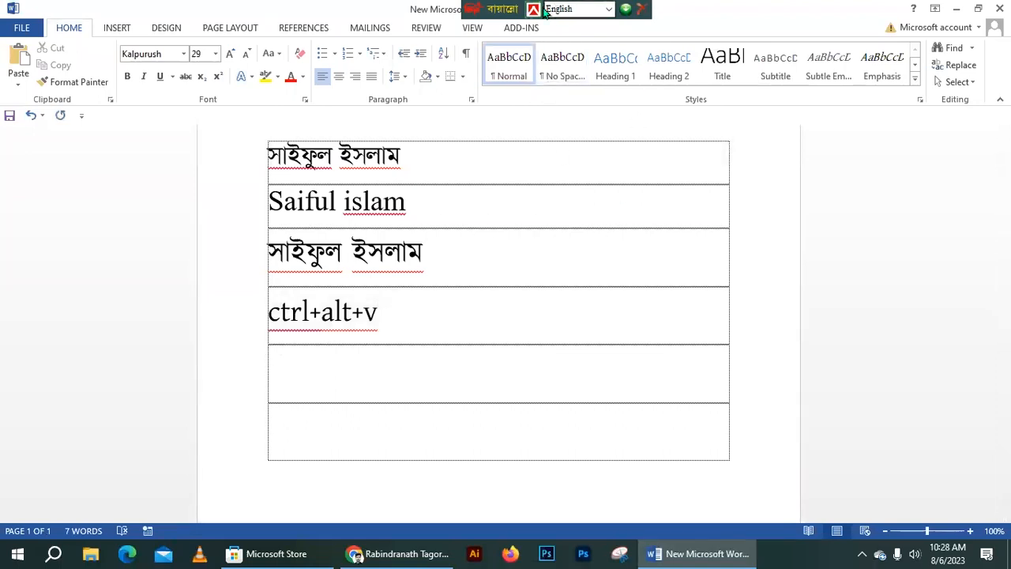
{"action": "left_click", "coordinate": [575, 14]}
{"action": "left_click", "coordinate": [394, 332]}
{"action": "key", "text": "ctrl+alt+v"}
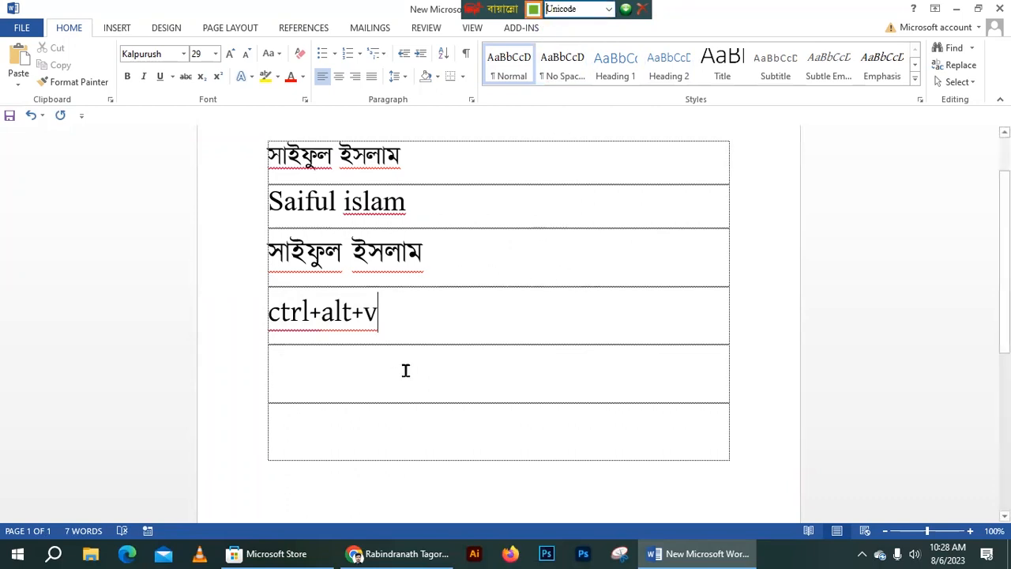
{"action": "key", "text": "ctrl+alt+v"}
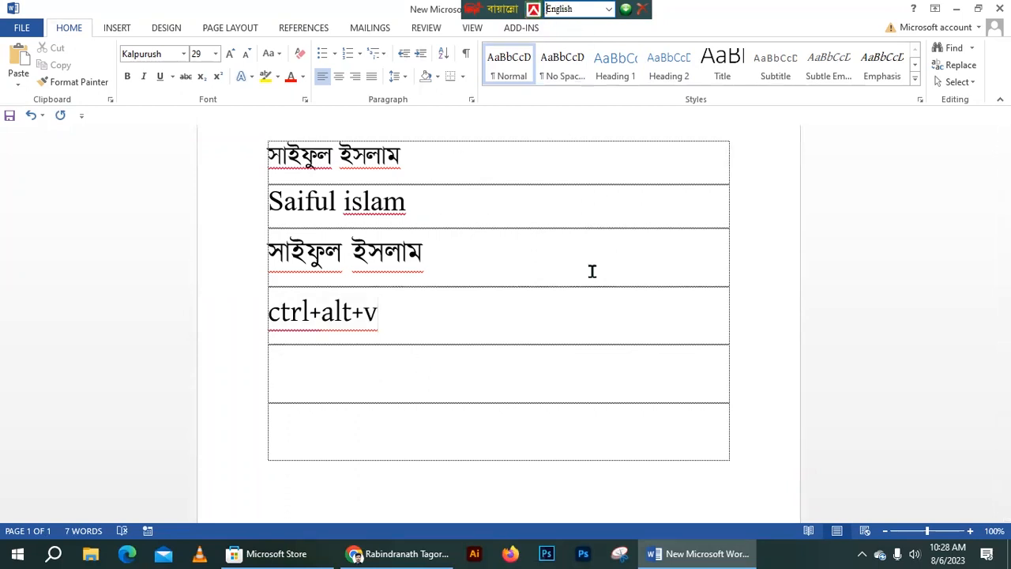
{"action": "key", "text": "ctrl+alt+v"}
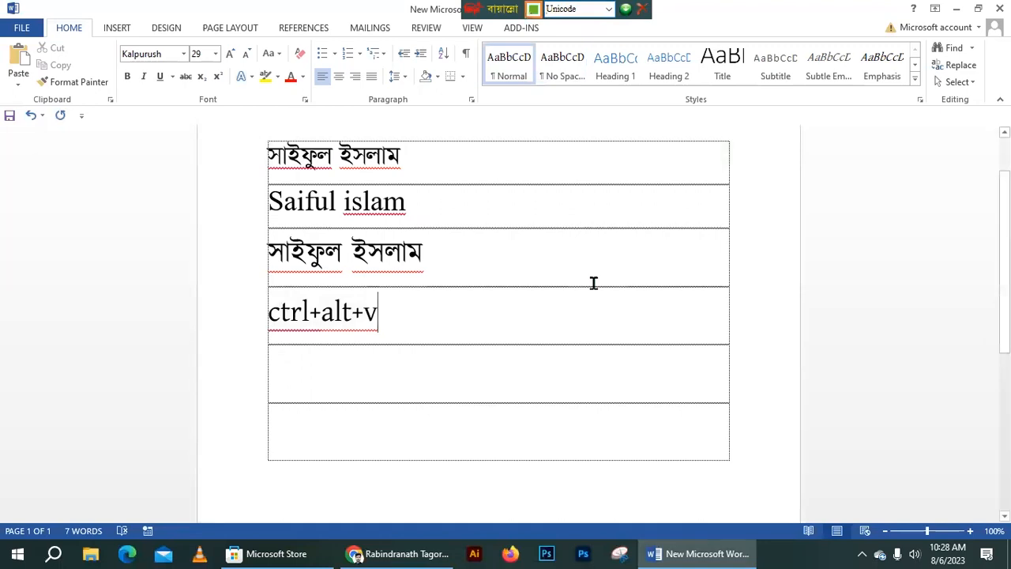
{"action": "key", "text": "ctrl+alt+v"}
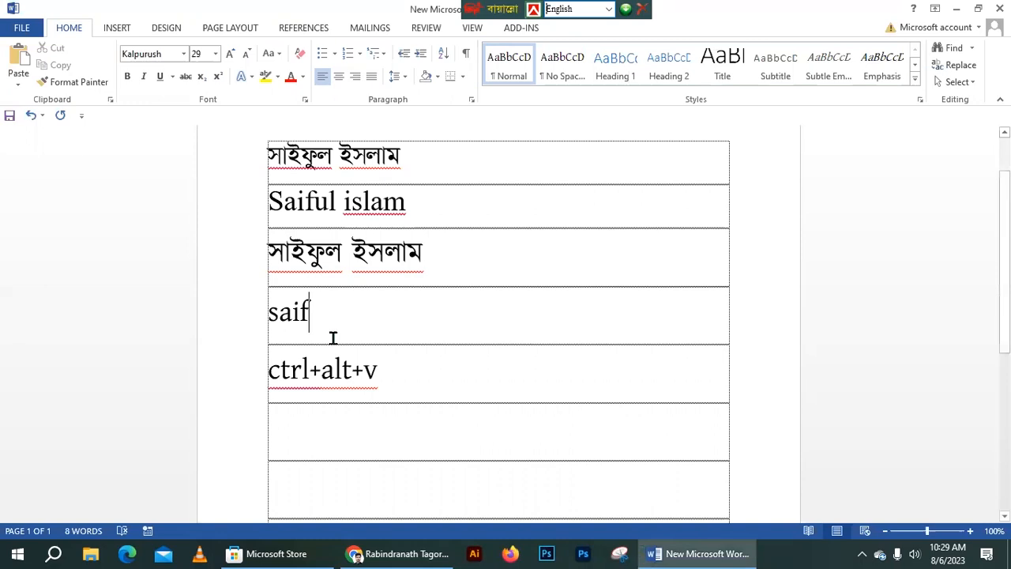
- Type English test text and 'আমার সোনার' in new rows, then delete all the table text
{"action": "type", "text": "ulnzsmczxc,m  zxnc,zxc,m"}
{"action": "key", "text": "Return"}
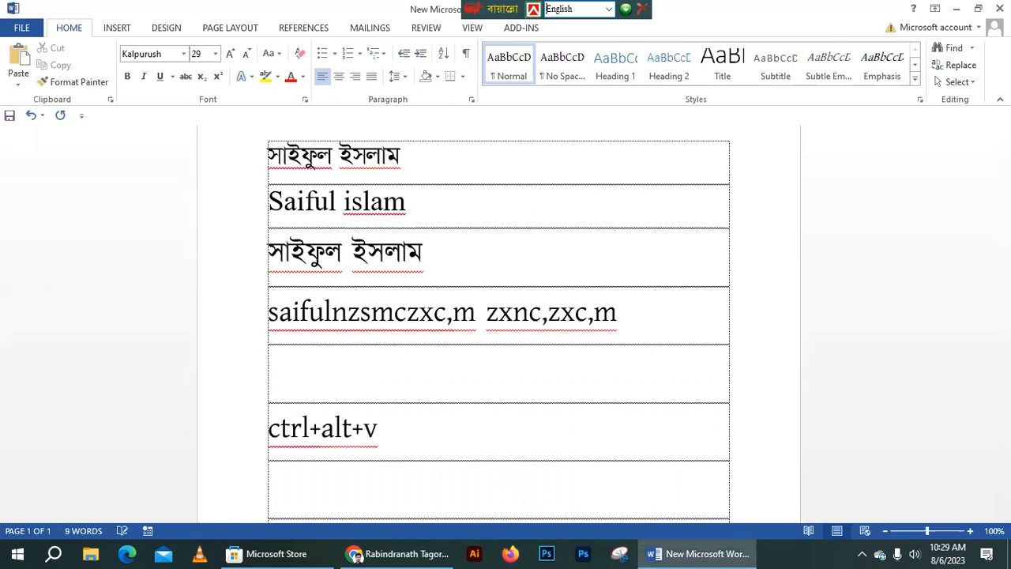
{"action": "key", "text": "ctrl+alt+v"}
{"action": "type", "text": "আমার মো"}
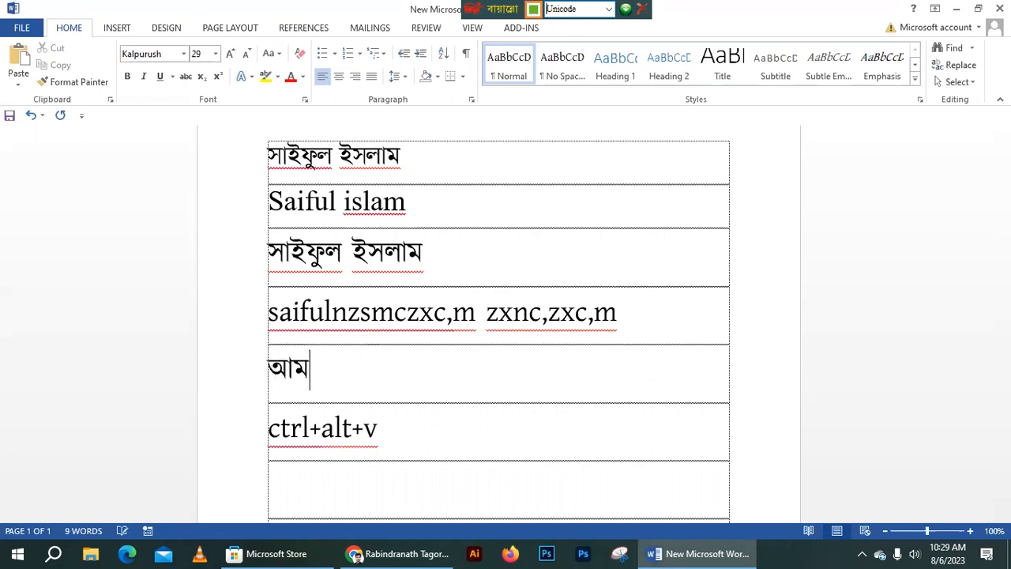
{"action": "key", "text": "BackSpace"}
{"action": "key", "text": "BackSpace"}
{"action": "type", "text": "সোনার"}
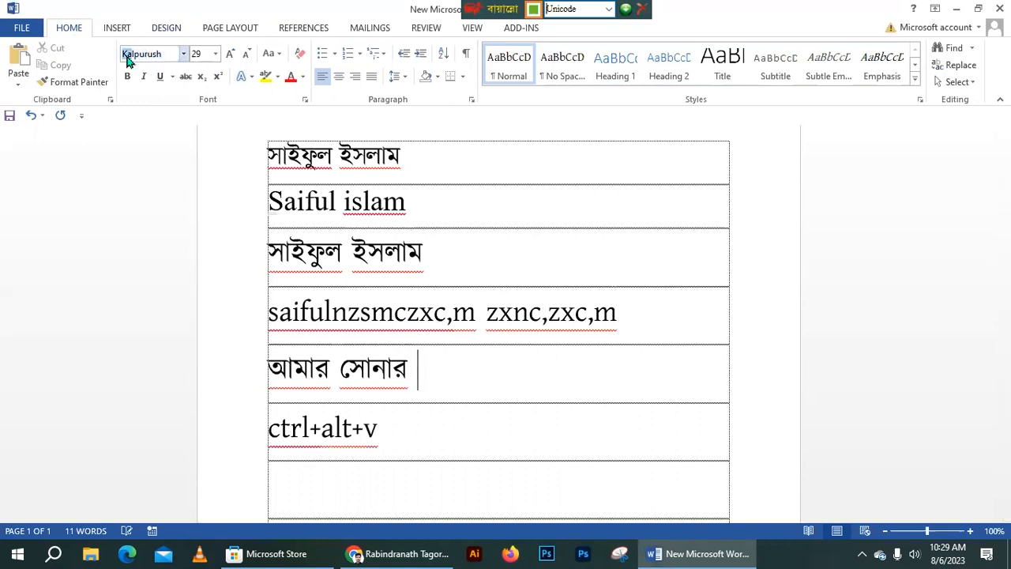
{"action": "left_click_drag", "start_coordinate": [418, 432], "coordinate": [271, 180]}
{"action": "key", "text": "Delete"}
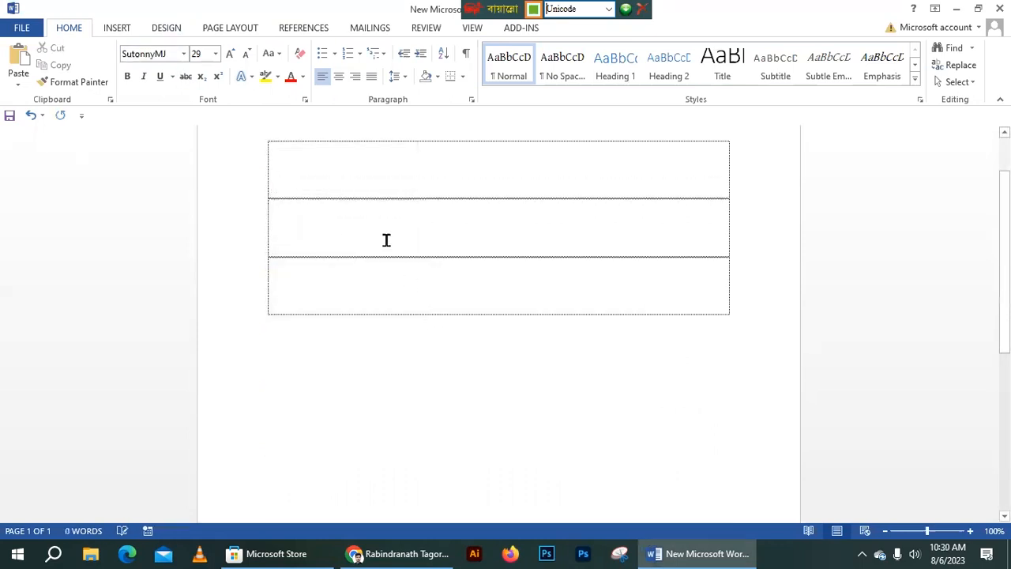
- Search Google in Chrome for 'বাংলা কিবোর্ড'
{"action": "left_click", "coordinate": [399, 553]}
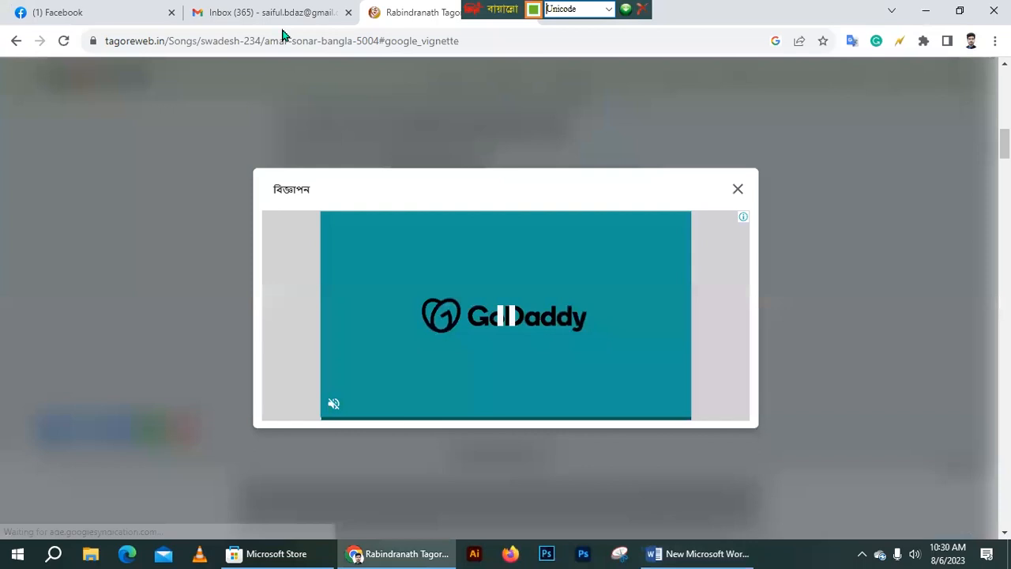
{"action": "left_click", "coordinate": [277, 12]}
{"action": "left_click", "coordinate": [287, 41]}
{"action": "type", "text": "বাংলা কিবোর্ড"}
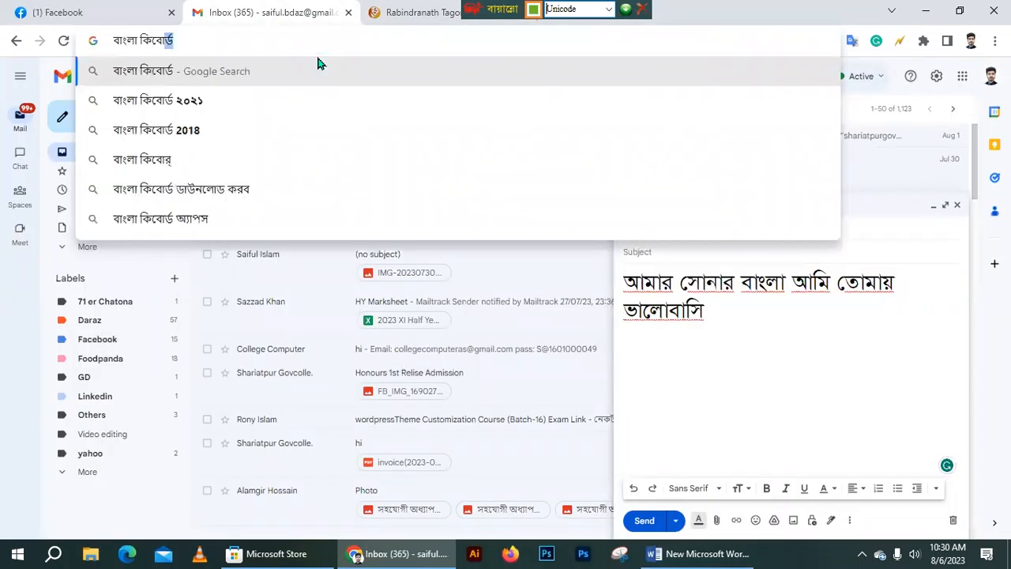
{"action": "key", "text": "Return"}
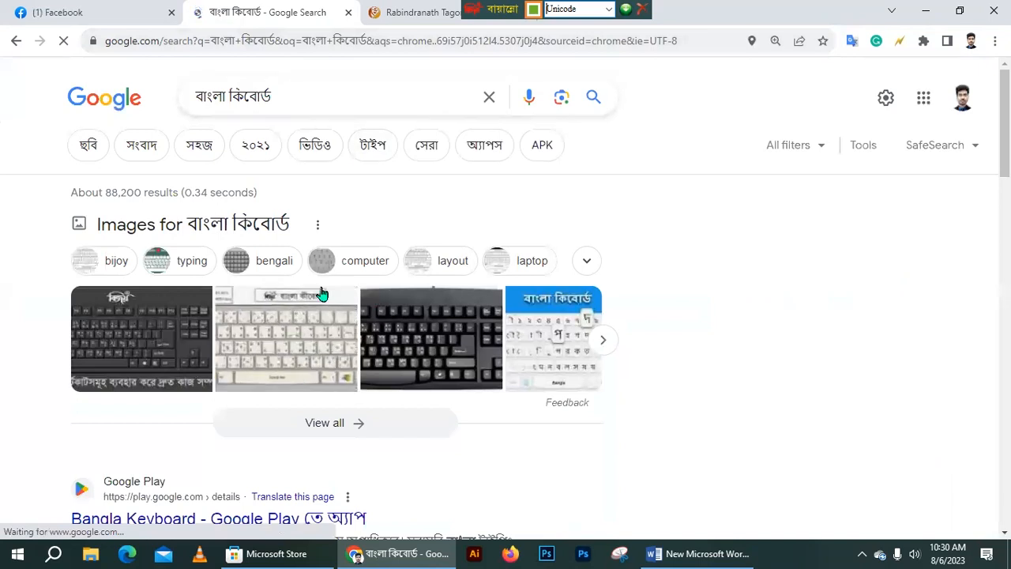
- Preview the first Bijoy keyboard image result and save it
{"action": "triple_click", "coordinate": [259, 105]}
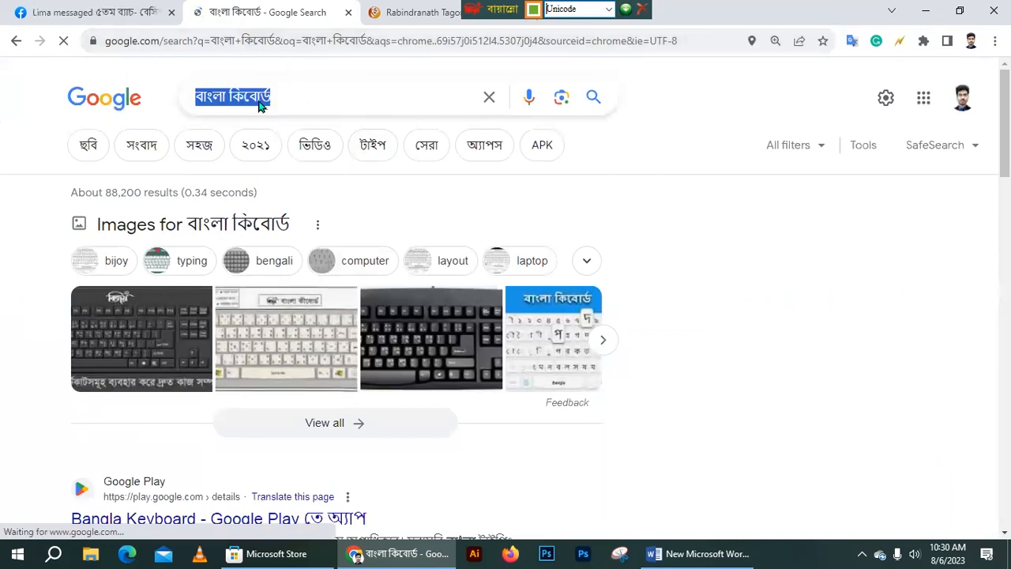
{"action": "left_click", "coordinate": [273, 41]}
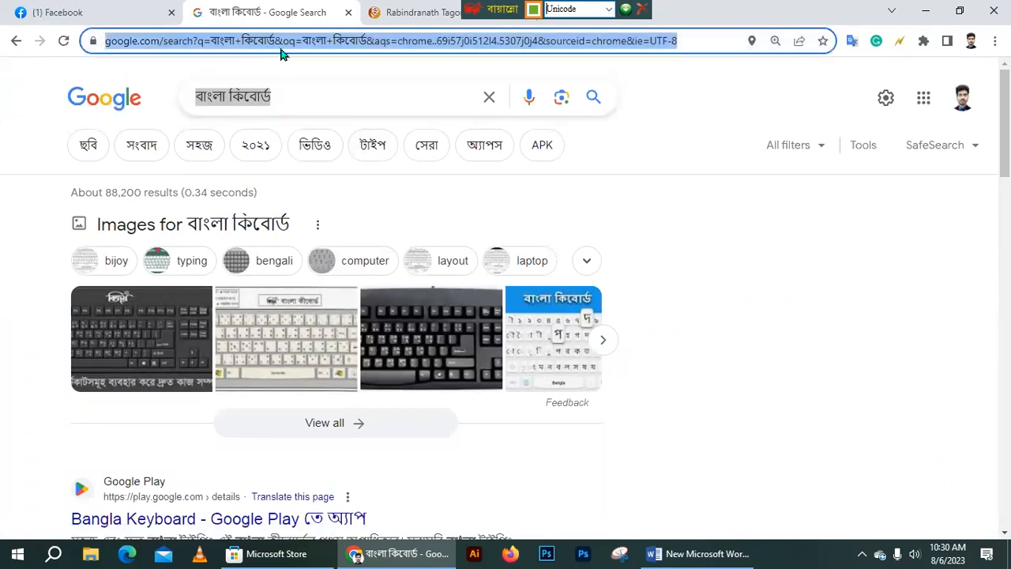
{"action": "left_click", "coordinate": [291, 45]}
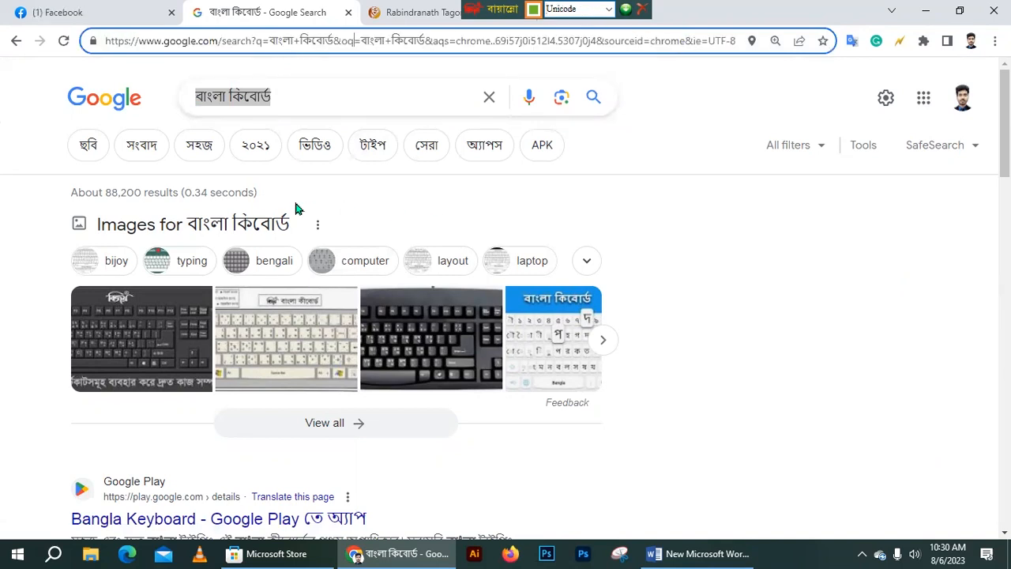
{"action": "left_click", "coordinate": [158, 338]}
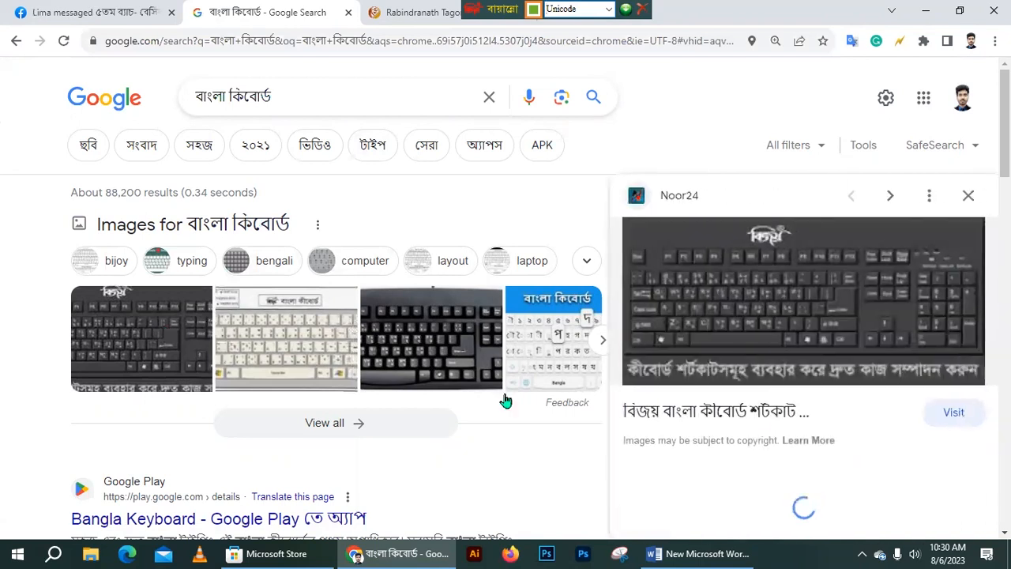
{"action": "right_click", "coordinate": [802, 291]}
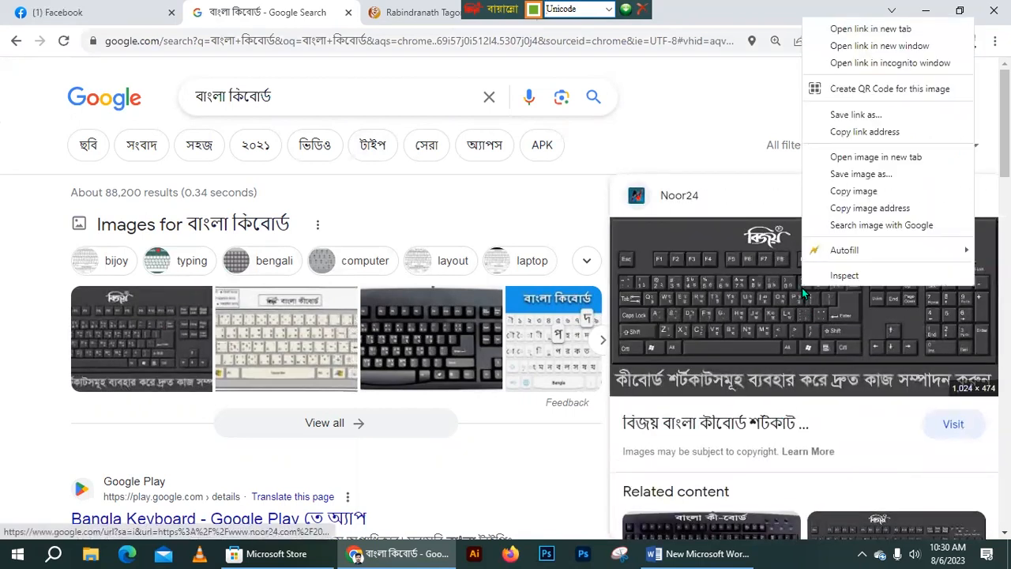
{"action": "left_click", "coordinate": [861, 174]}
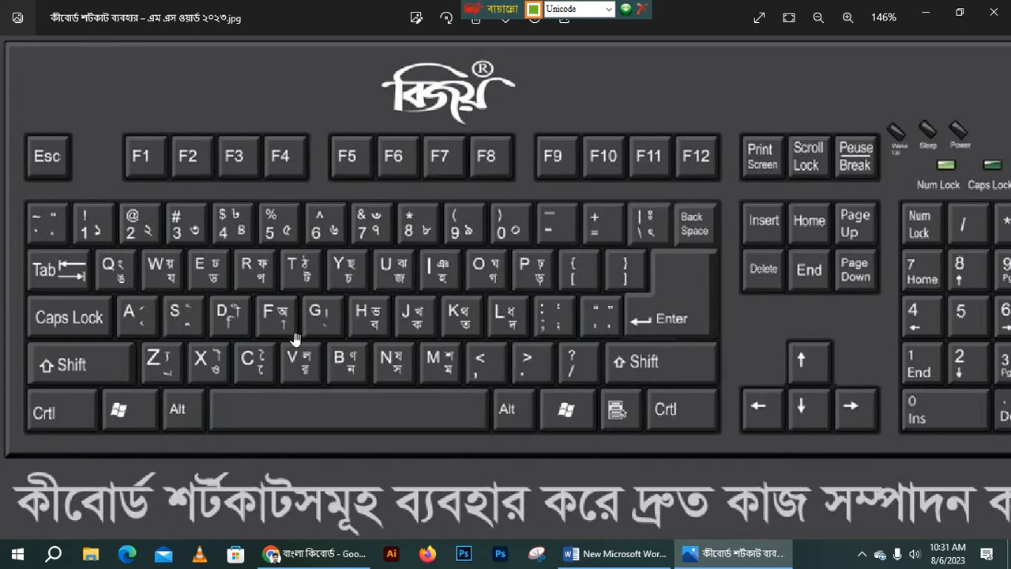
- View the saved Bijoy keyboard layout image in Photos, then minimize it
{"action": "scroll", "coordinate": [294, 338], "scroll_direction": "down", "scroll_amount": 1}
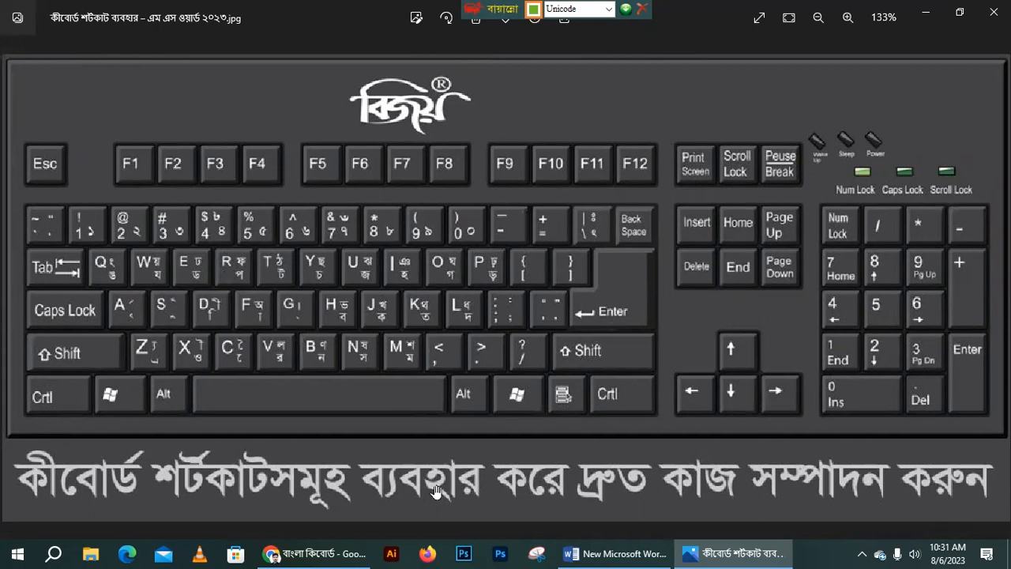
{"action": "left_click", "coordinate": [915, 19]}
- Back in Word, type ক in the table and start a new row
{"action": "left_click", "coordinate": [625, 553]}
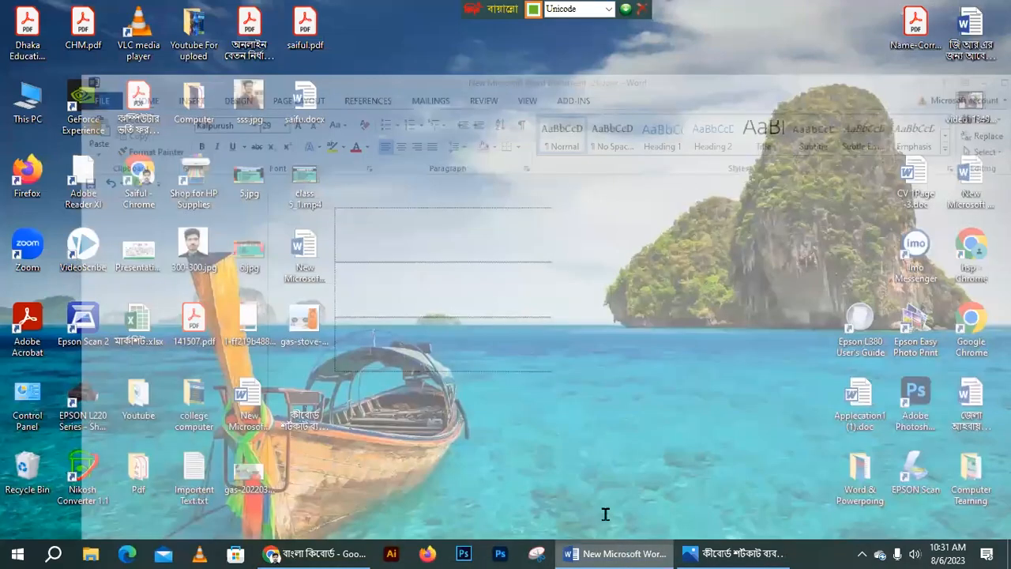
{"action": "type", "text": "ক"}
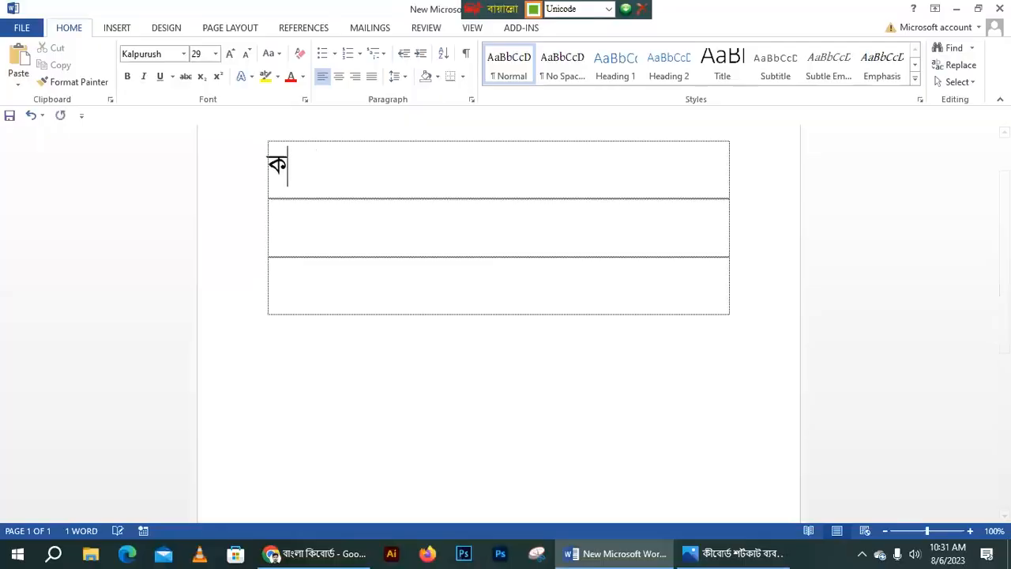
{"action": "key", "text": "BackSpace"}
{"action": "type", "text": "ক"}
{"action": "key", "text": "Return"}
- Check the Bijoy layout picture, then type খ in Bangla Unicode
{"action": "key", "text": "ctrl+alt+b"}
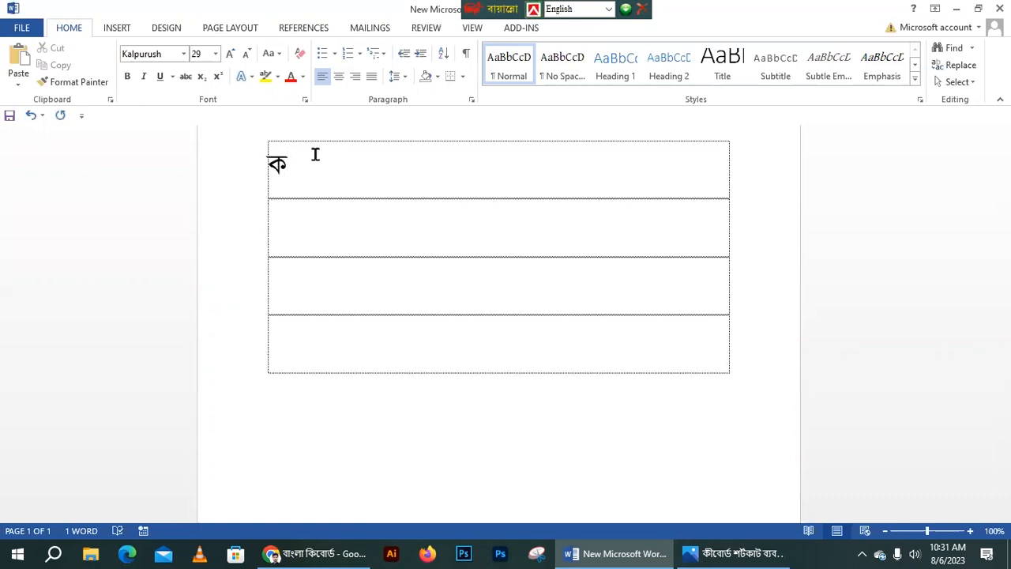
{"action": "type", "text": "s"}
{"action": "key", "text": "BackSpace"}
{"action": "key", "text": "alt+Tab"}
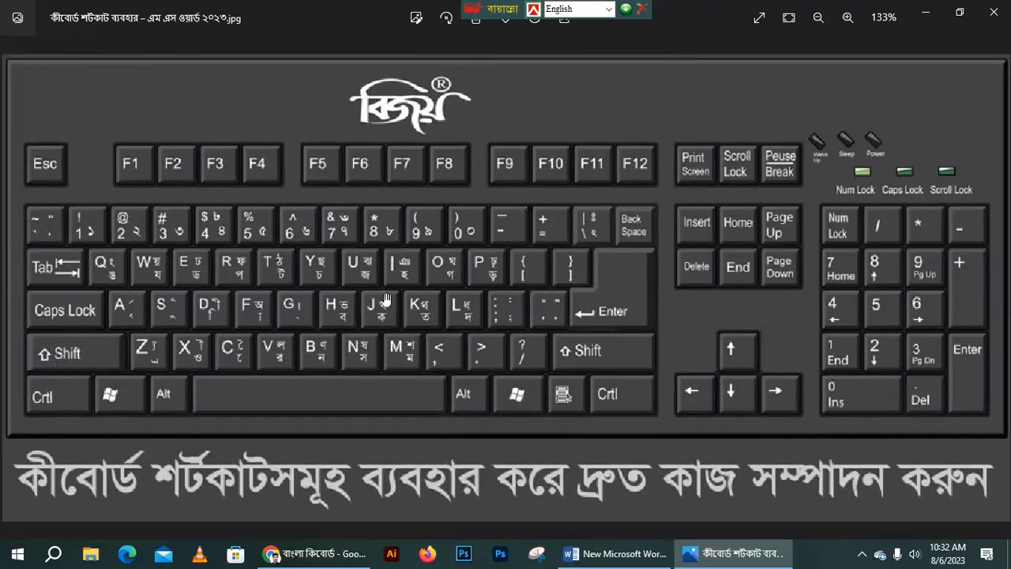
{"action": "left_click", "coordinate": [600, 553]}
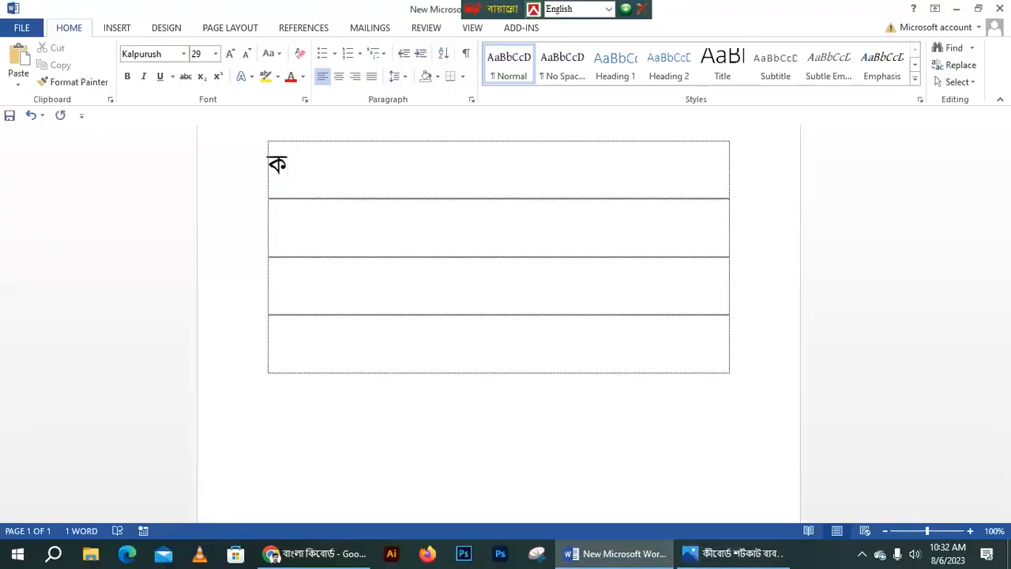
{"action": "type", "text": "J"}
{"action": "key", "text": "BackSpace"}
{"action": "key", "text": "ctrl+alt+b"}
{"action": "type", "text": "খ"}
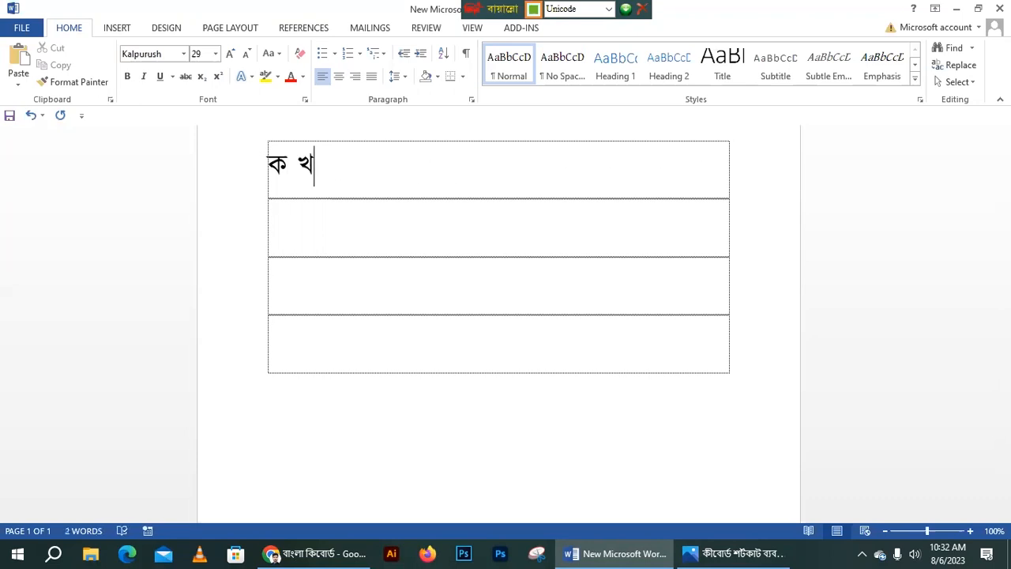
- Add তথ after ক খ, then erase all the typed Bangla letters
{"action": "left_click", "coordinate": [287, 169]}
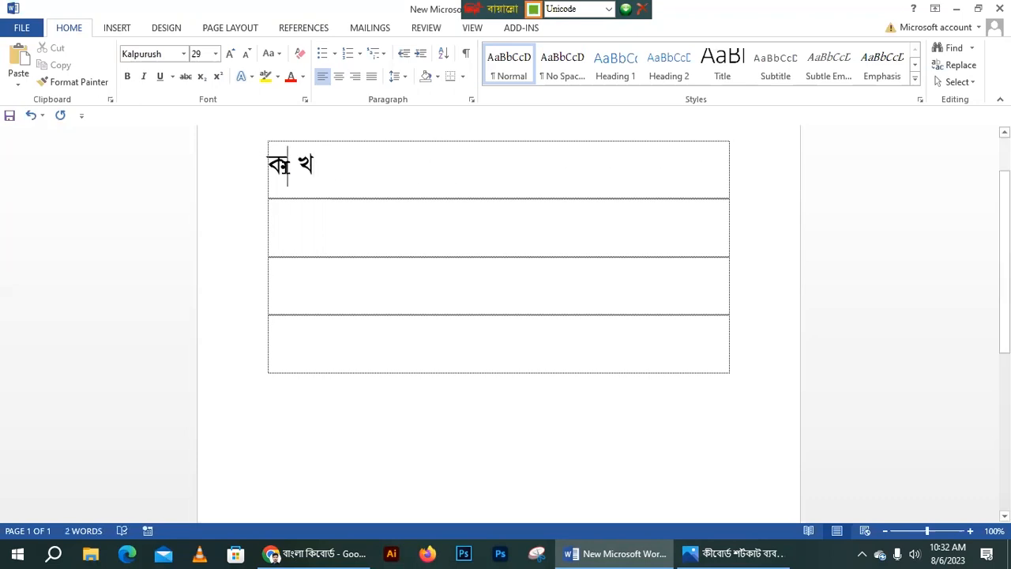
{"action": "left_click", "coordinate": [219, 179]}
{"action": "left_click", "coordinate": [346, 173]}
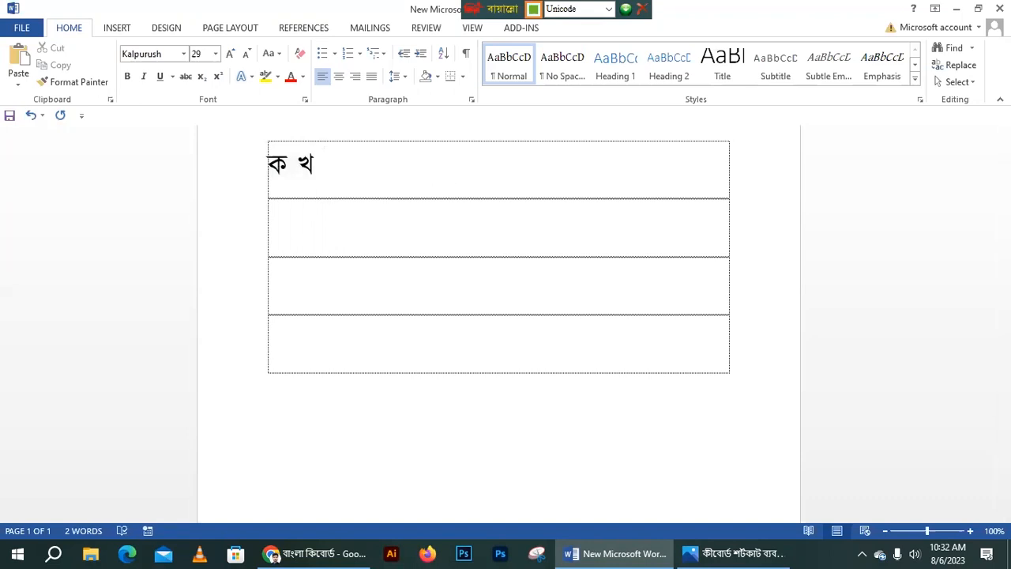
{"action": "type", "text": "তথ"}
{"action": "key", "text": "BackSpace"}
{"action": "key", "text": "BackSpace"}
{"action": "key", "text": "BackSpace"}
{"action": "key", "text": "BackSpace"}
{"action": "key", "text": "BackSpace"}
{"action": "key", "text": "BackSpace"}
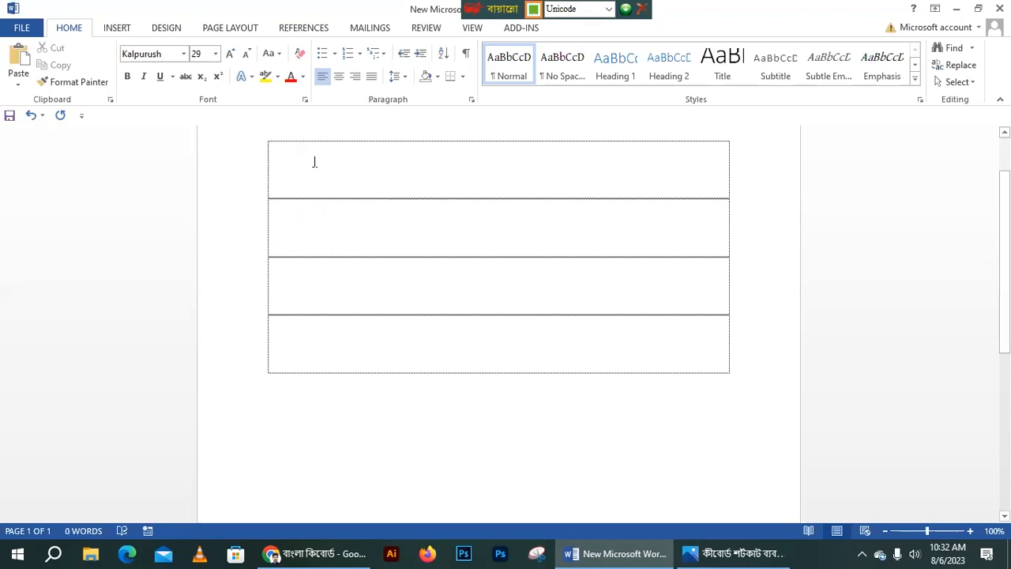
- Type a capital G in row one at 48 pt, then return to Bangla Unicode in row two
{"action": "key", "text": "F12"}
{"action": "type", "text": "G"}
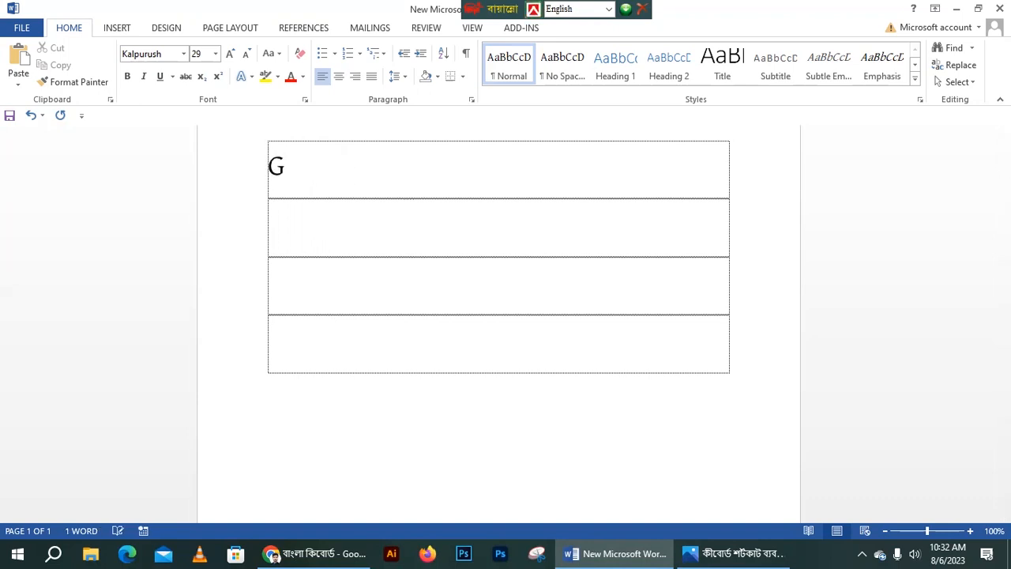
{"action": "left_click_drag", "start_coordinate": [293, 153], "coordinate": [258, 158]}
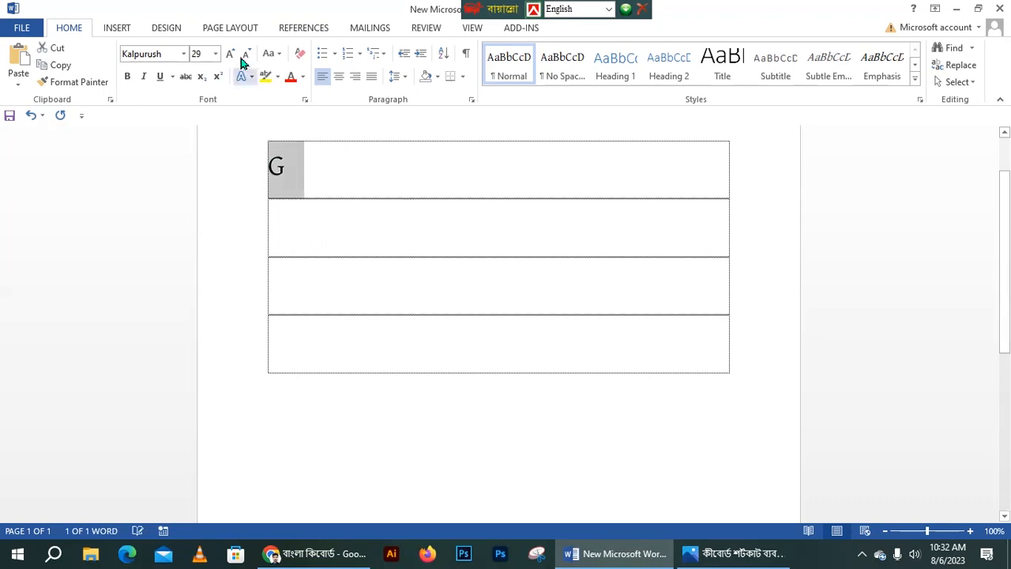
{"action": "left_click", "coordinate": [215, 54]}
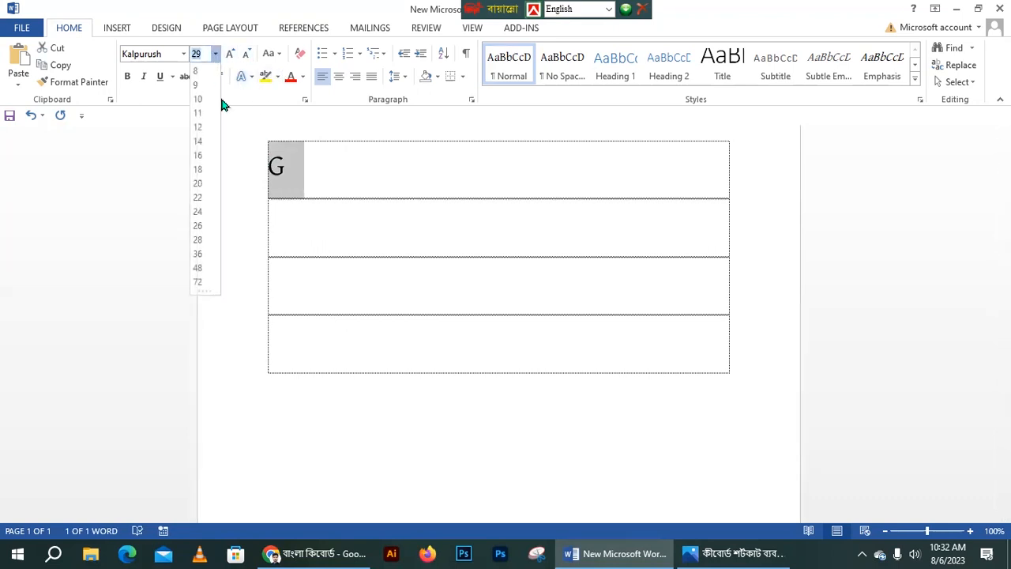
{"action": "left_click", "coordinate": [203, 215]}
{"action": "left_click", "coordinate": [214, 52]}
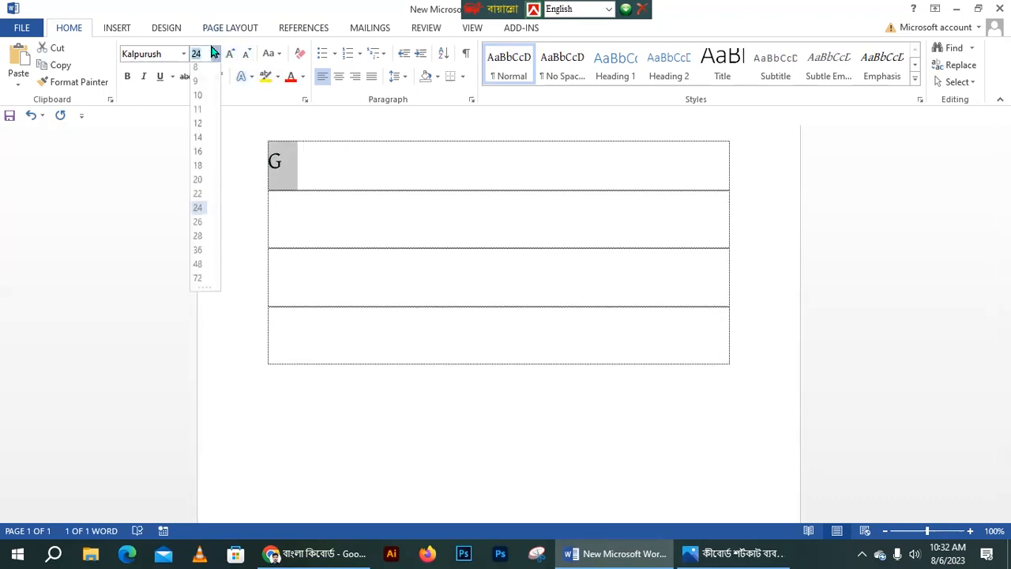
{"action": "left_click", "coordinate": [199, 264]}
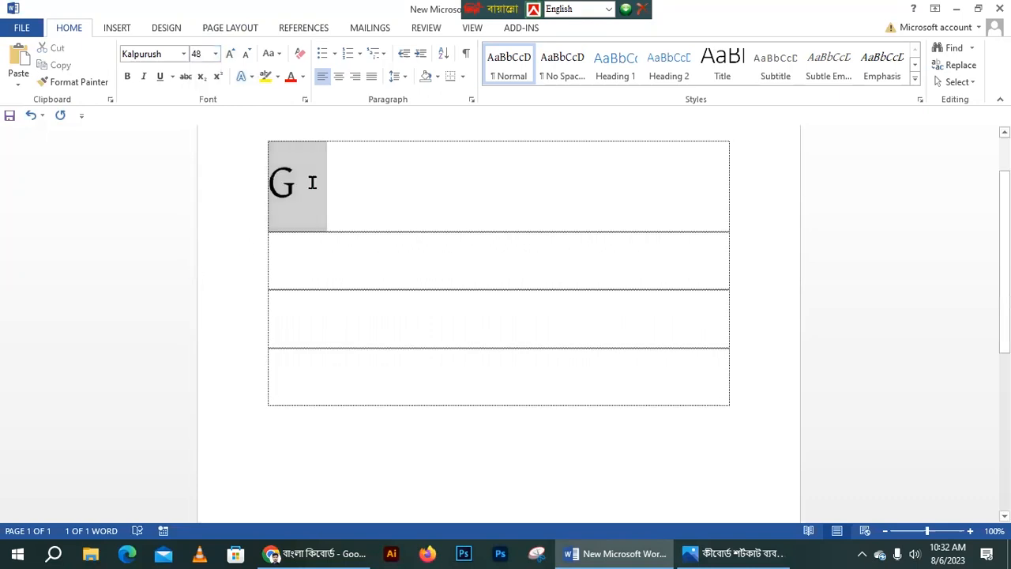
{"action": "left_click", "coordinate": [302, 255]}
{"action": "key", "text": "ctrl+alt+b"}
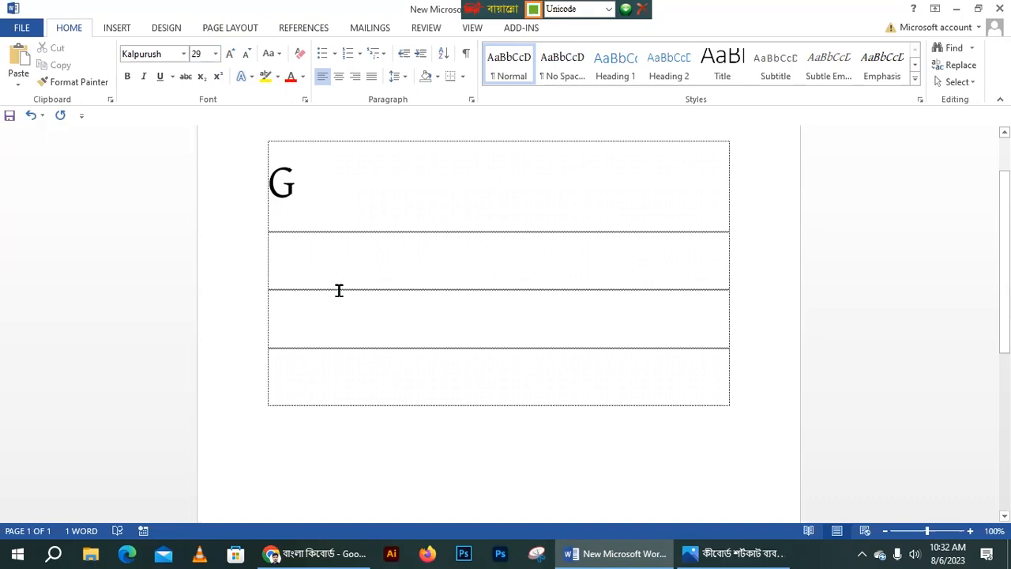
- Practise typing ক, ক্ক, ত and উদ্দীন in row two, erasing them again
{"action": "type", "text": "ক"}
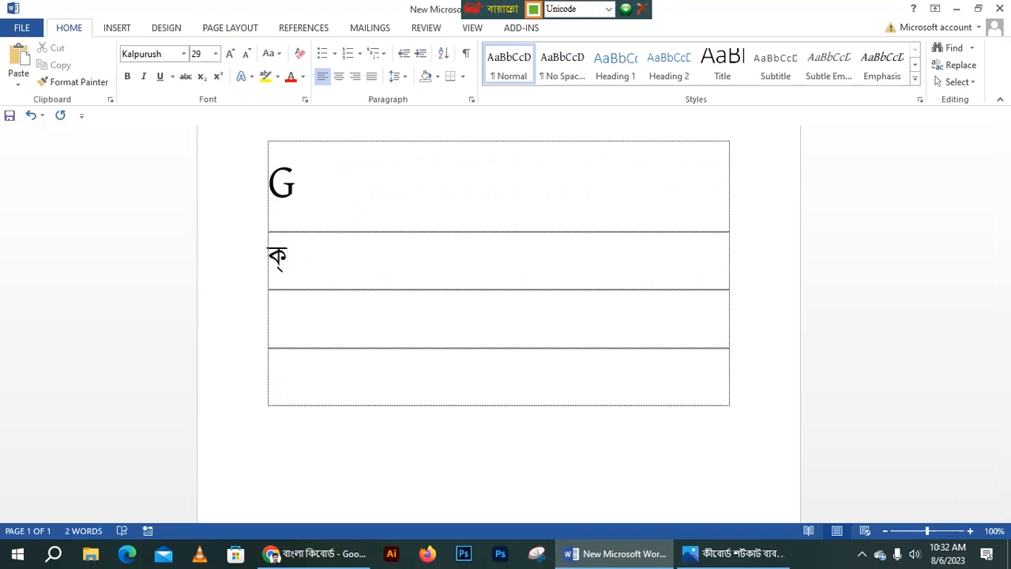
{"action": "key", "text": "BackSpace"}
{"action": "type", "text": "ক্ক ত্"}
{"action": "type", "text": "থ"}
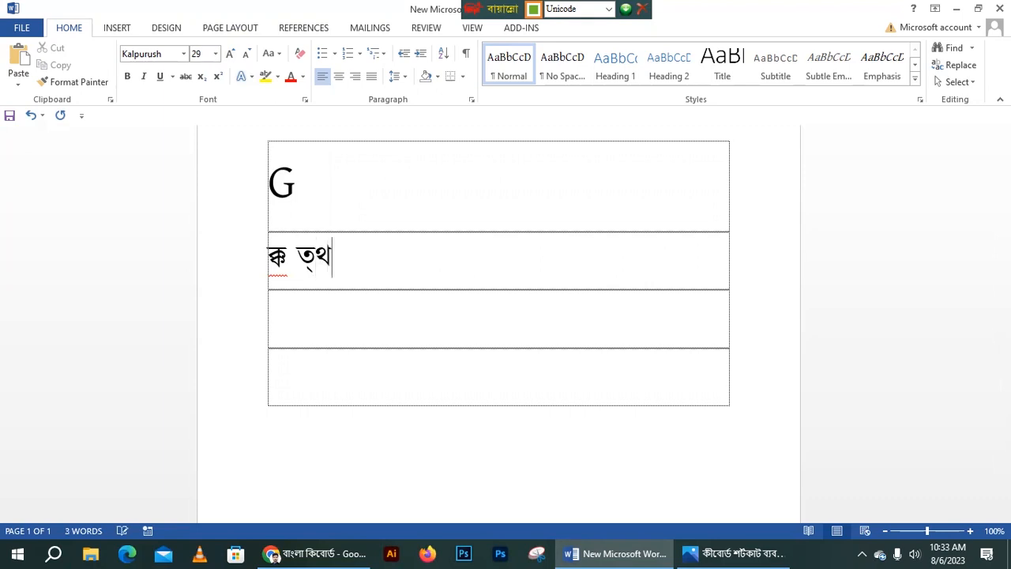
{"action": "key", "text": "BackSpace"}
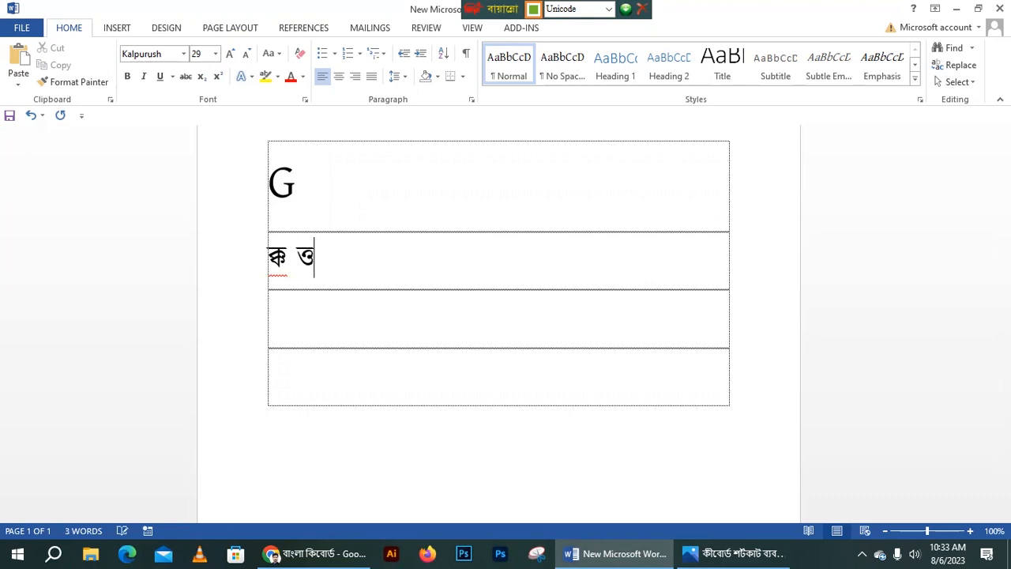
{"action": "key", "text": "BackSpace"}
{"action": "key", "text": "BackSpace"}
{"action": "key", "text": "BackSpace"}
{"action": "key", "text": "BackSpace"}
{"action": "type", "text": "উ"}
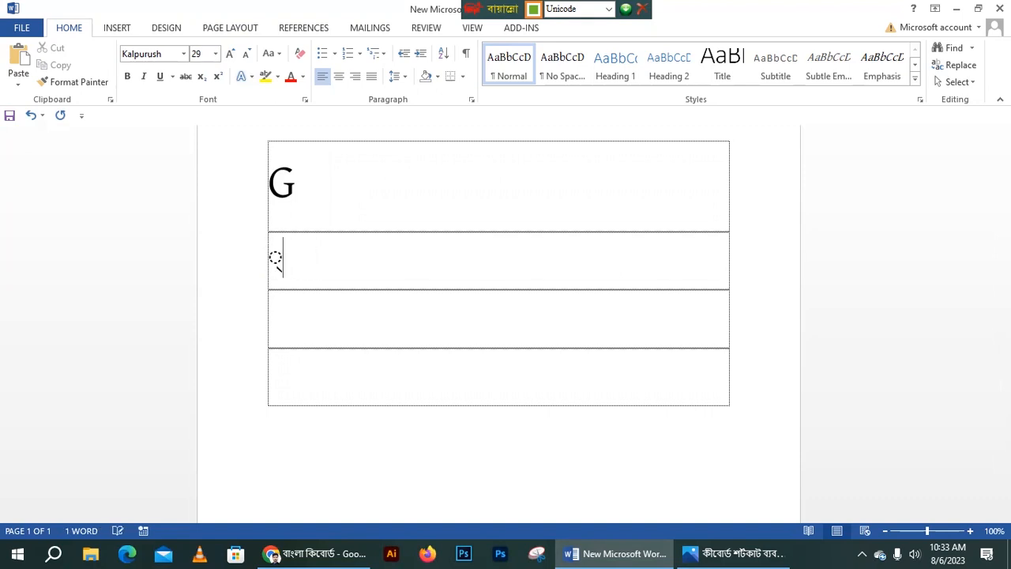
{"action": "type", "text": "দ্"}
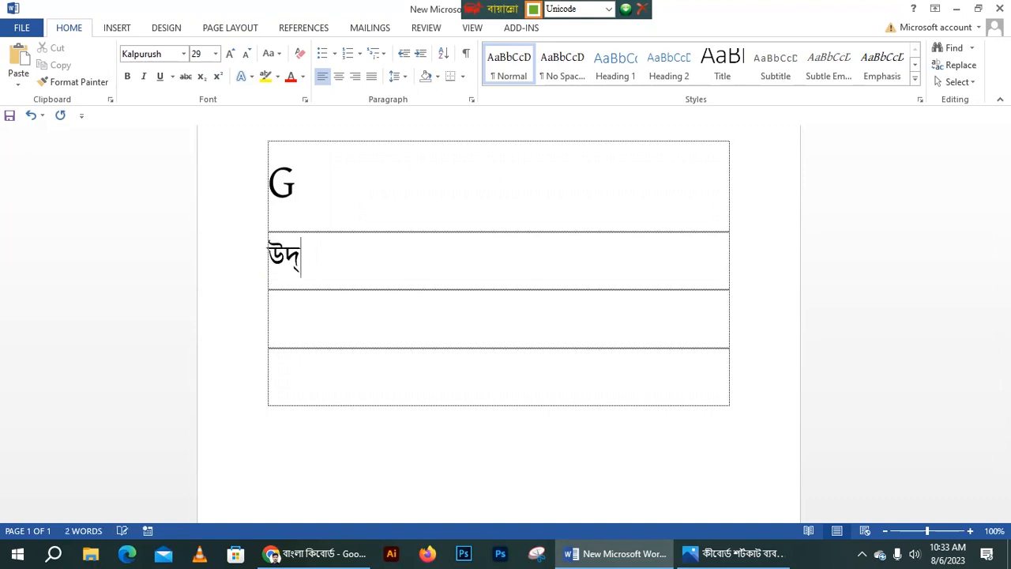
{"action": "type", "text": "দীন"}
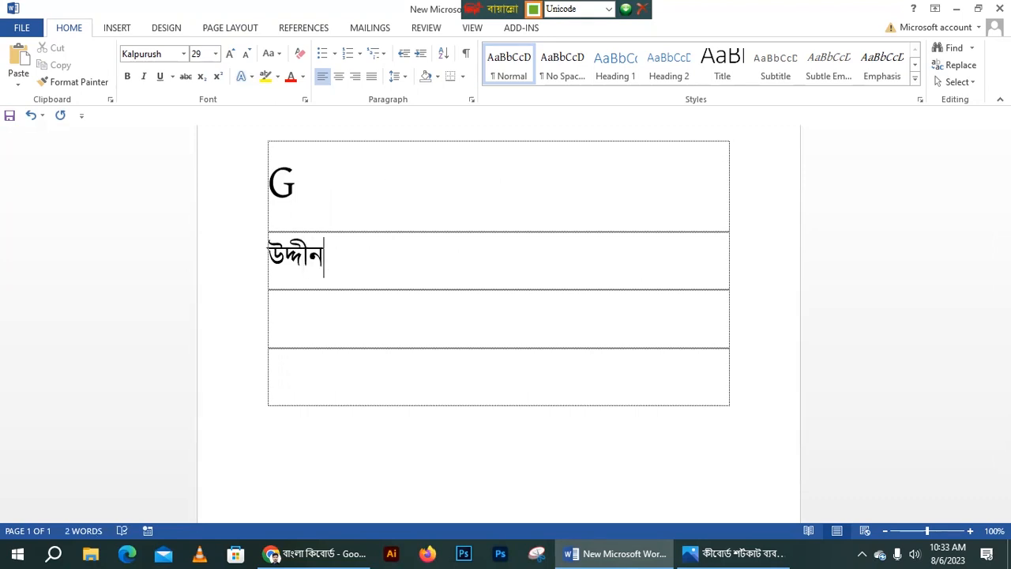
{"action": "key", "text": "BackSpace"}
{"action": "key", "text": "BackSpace"}
{"action": "key", "text": "BackSpace"}
{"action": "key", "text": "BackSpace"}
{"action": "key", "text": "BackSpace"}
{"action": "key", "text": "BackSpace"}
{"action": "key", "text": "BackSpace"}
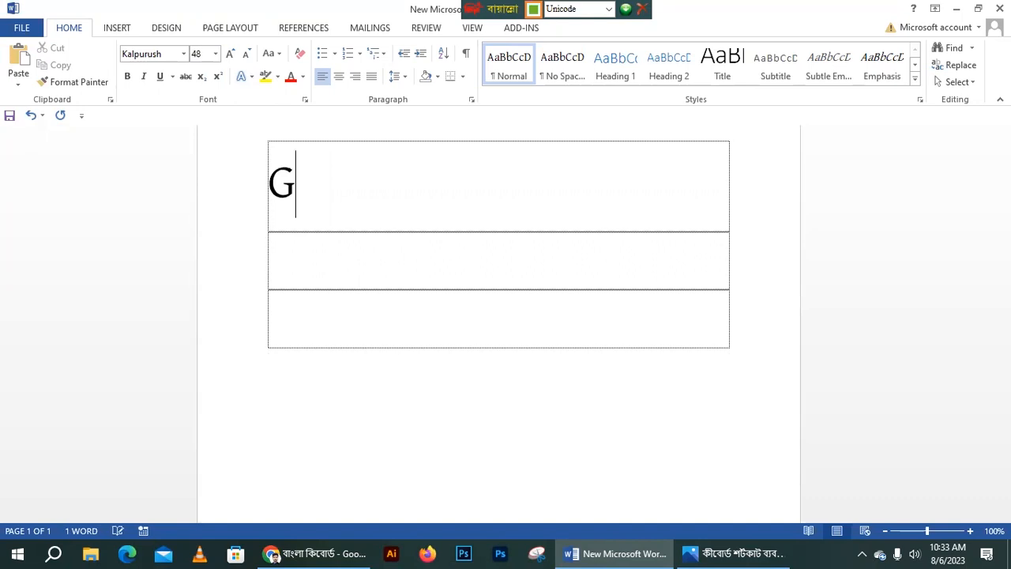
- Practise typing সুনামগঞ্জ and the ক্ষ conjunct in row two, then erase them
{"action": "type", "text": "সুনা"}
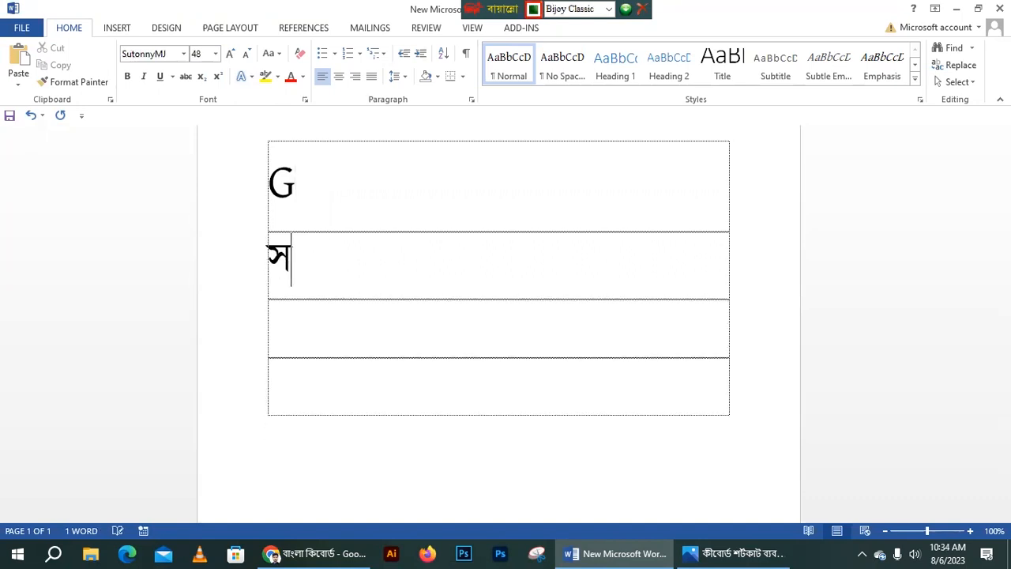
{"action": "type", "text": "ুনা"}
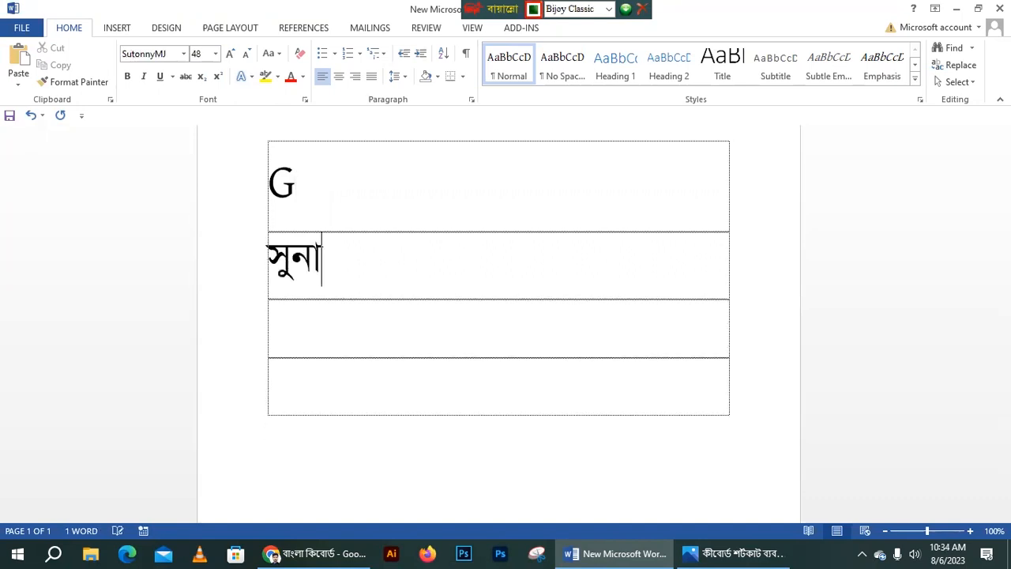
{"action": "type", "text": "মগঞ্"}
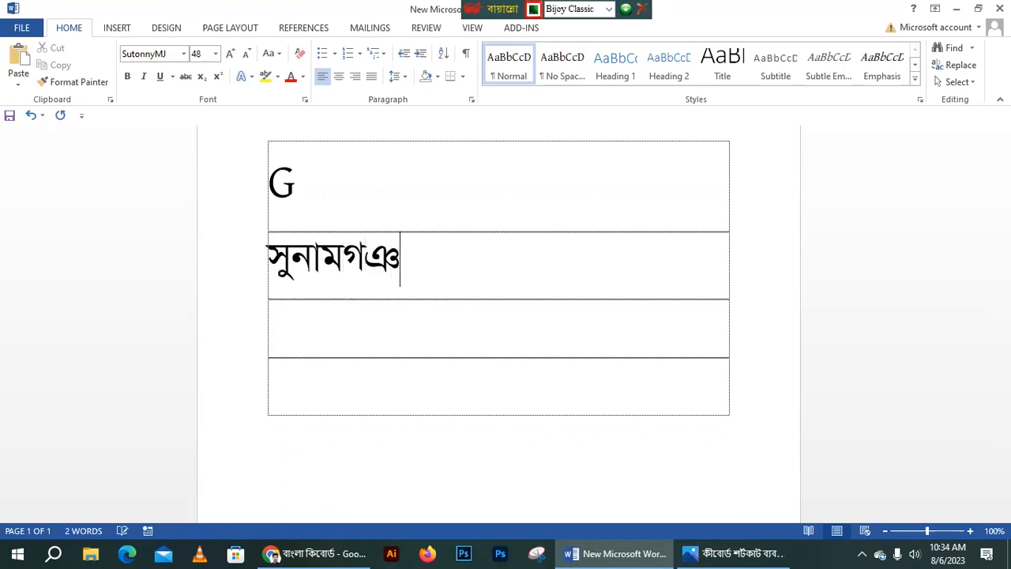
{"action": "type", "text": "জ"}
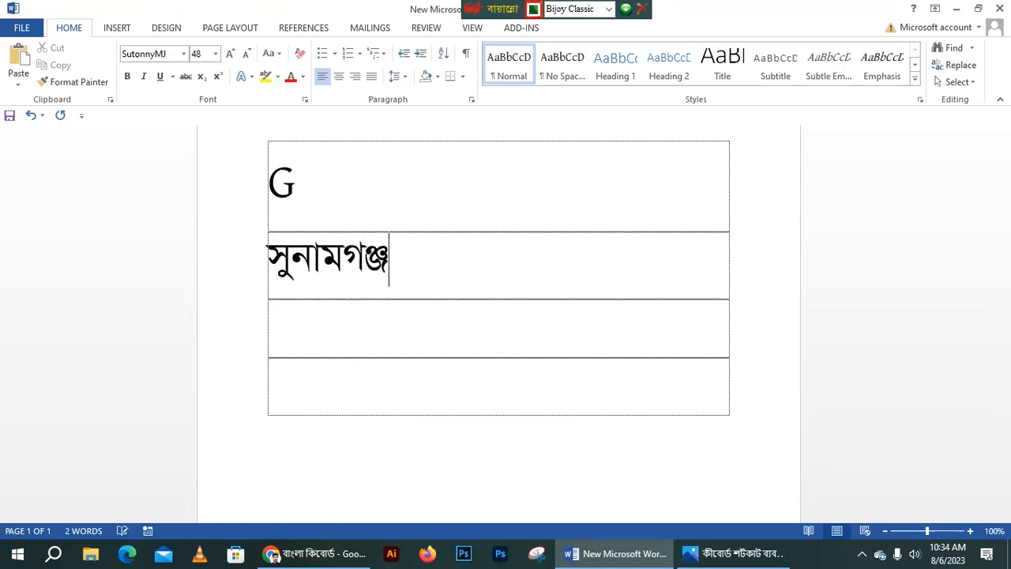
{"action": "type", "text": ","}
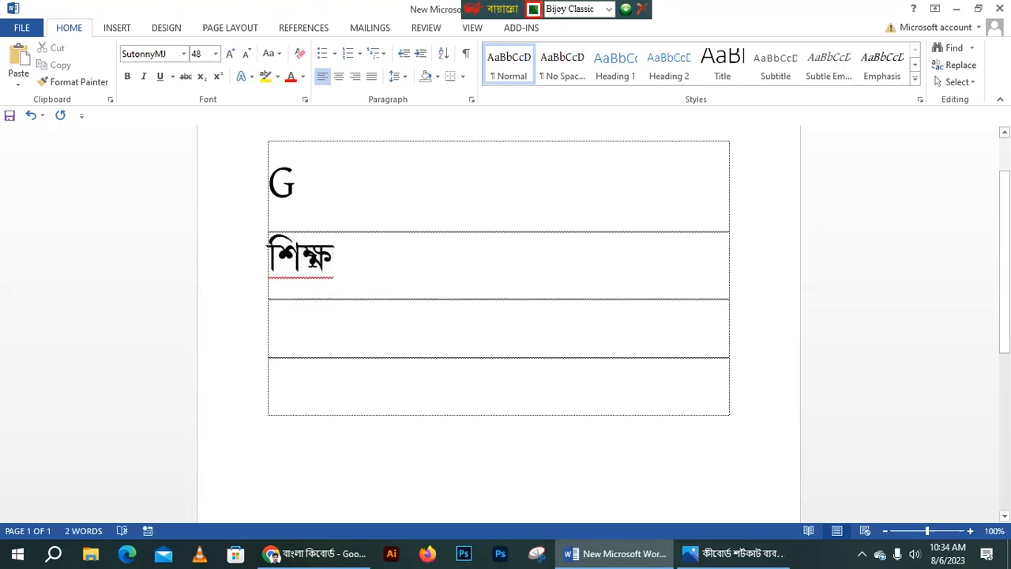
{"action": "left_click_drag", "start_coordinate": [314, 261], "coordinate": [343, 264]}
{"action": "left_click", "coordinate": [343, 264]}
{"action": "type", "text": "ক্ষ ক্ষ"}
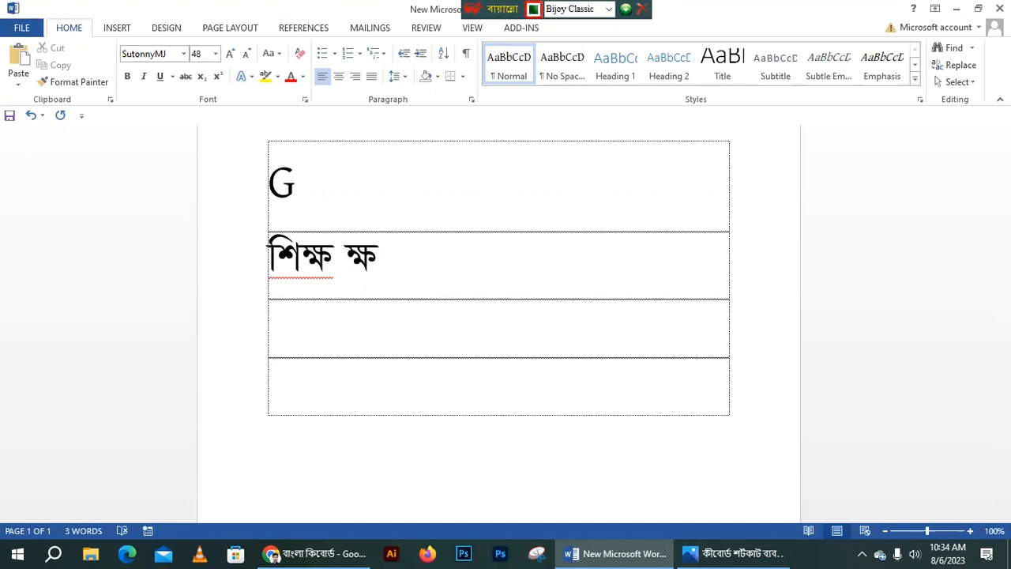
{"action": "key", "text": "BackSpace"}
{"action": "key", "text": "BackSpace"}
{"action": "key", "text": "BackSpace"}
{"action": "key", "text": "BackSpace"}
{"action": "key", "text": "BackSpace"}
{"action": "type", "text": "ক্"}
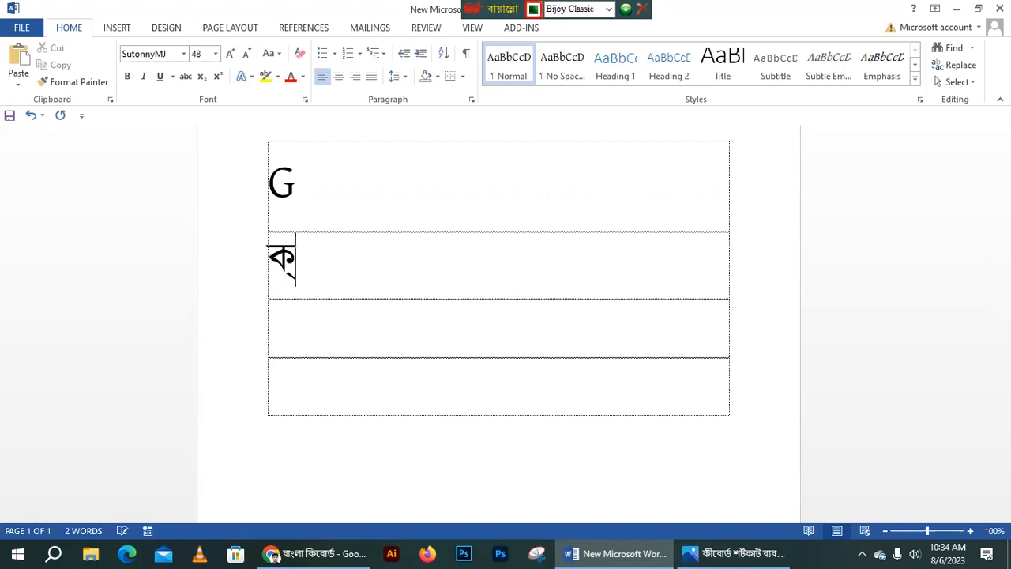
{"action": "type", "text": "ষ"}
{"action": "key", "text": "BackSpace"}
{"action": "key", "text": "BackSpace"}
{"action": "key", "text": "Return"}
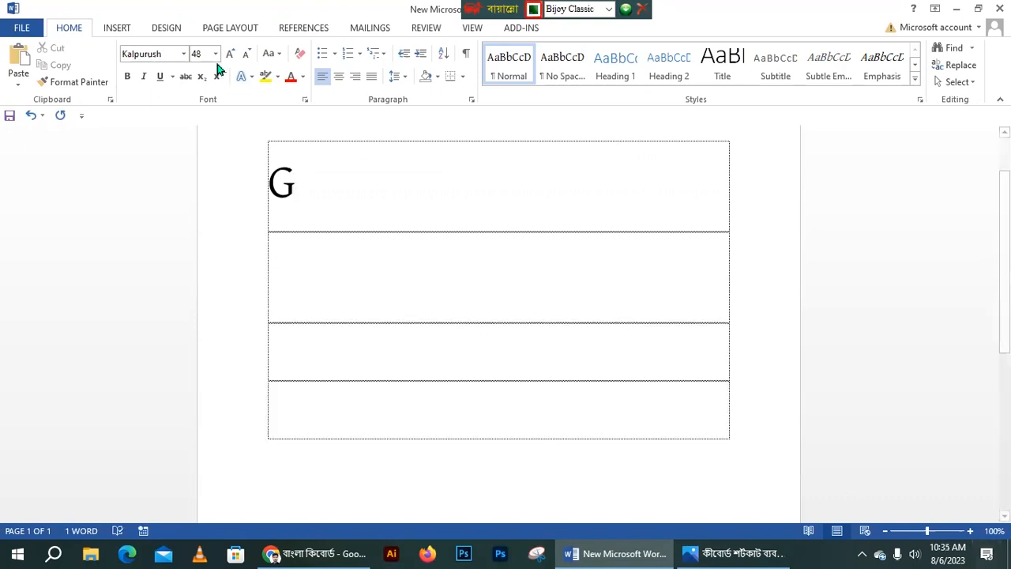
- Type the vowels অ আ ই ঈ উ ঊ ঋ এ ঐ ও ঔ, space-separated, in row two
{"action": "left_click_drag", "start_coordinate": [284, 257], "coordinate": [786, 259]}
{"action": "left_click", "coordinate": [290, 277]}
{"action": "type", "text": "A"}
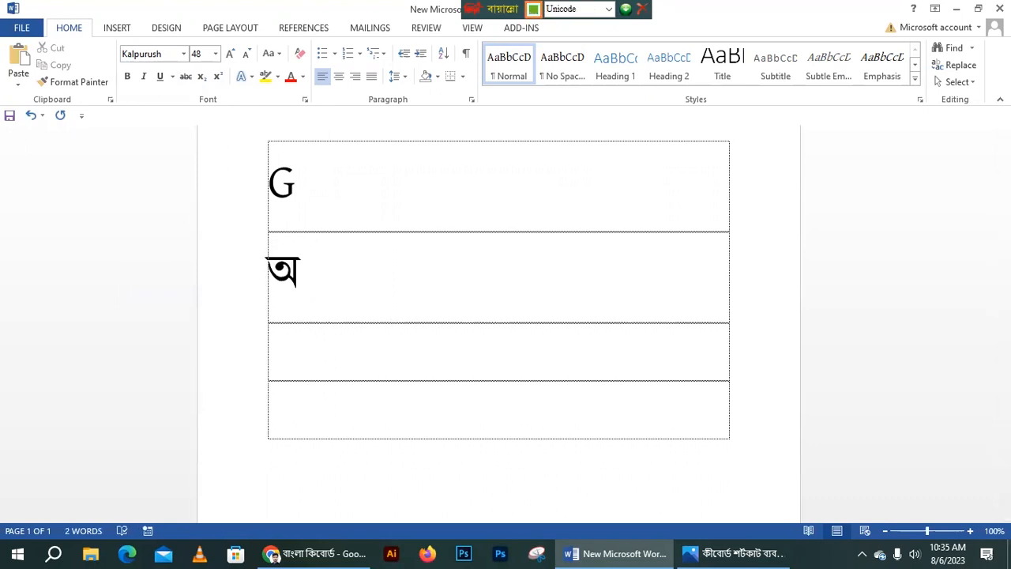
{"action": "type", "text": "অ"}
{"action": "type", "text": "f"}
{"action": "key", "text": "BackSpace"}
{"action": "key", "text": "BackSpace"}
{"action": "type", "text": "sf"}
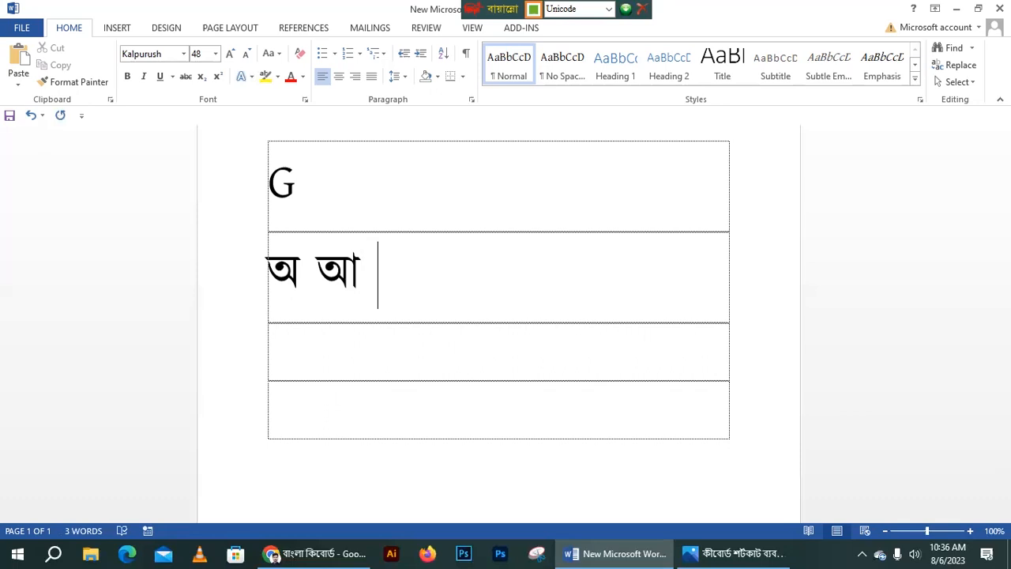
{"action": "type", "text": "ু"}
{"action": "type", "text": "ই"}
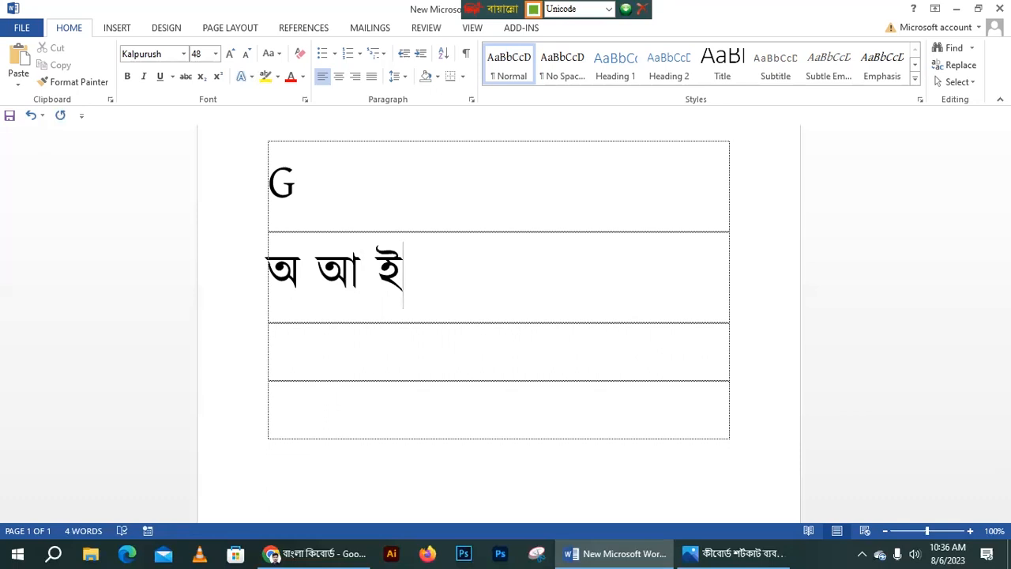
{"action": "type", "text": " ু"}
{"action": "type", "text": "ঈ"}
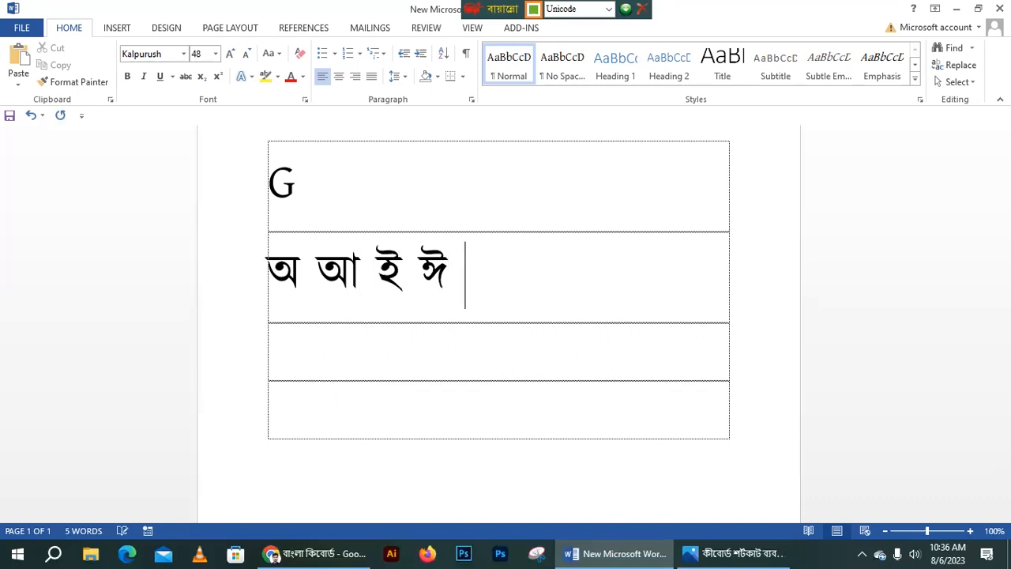
{"action": "type", "text": " ্ু"}
{"action": "type", "text": "উ"}
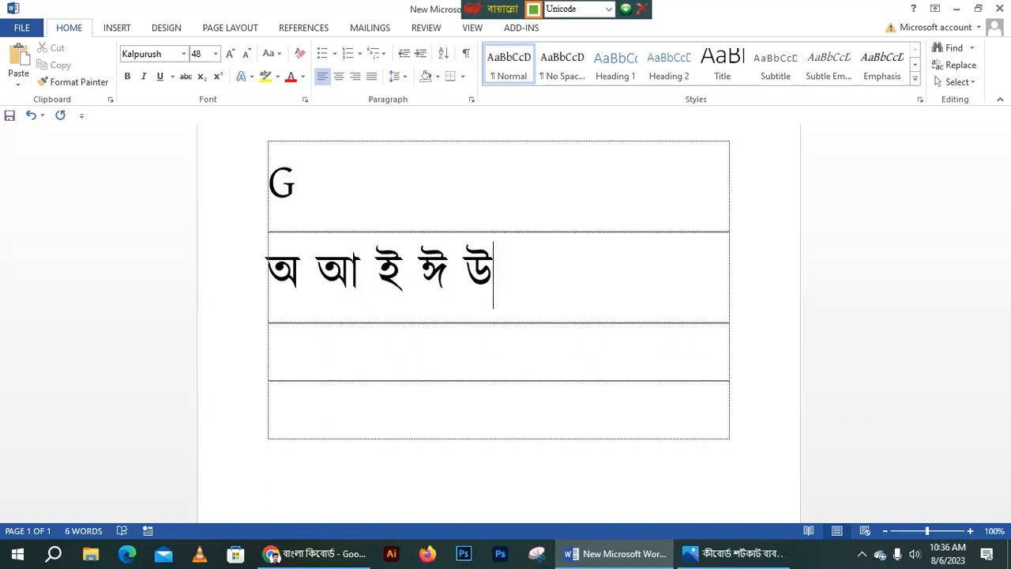
{"action": "type", "text": " ্"}
{"action": "type", "text": "ঊ "}
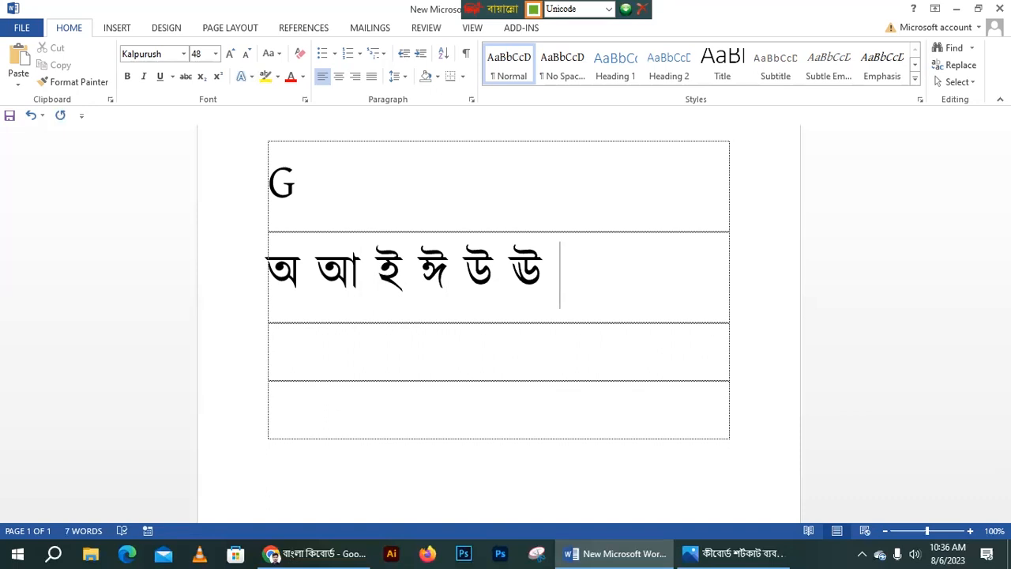
{"action": "type", "text": "্ঋ"}
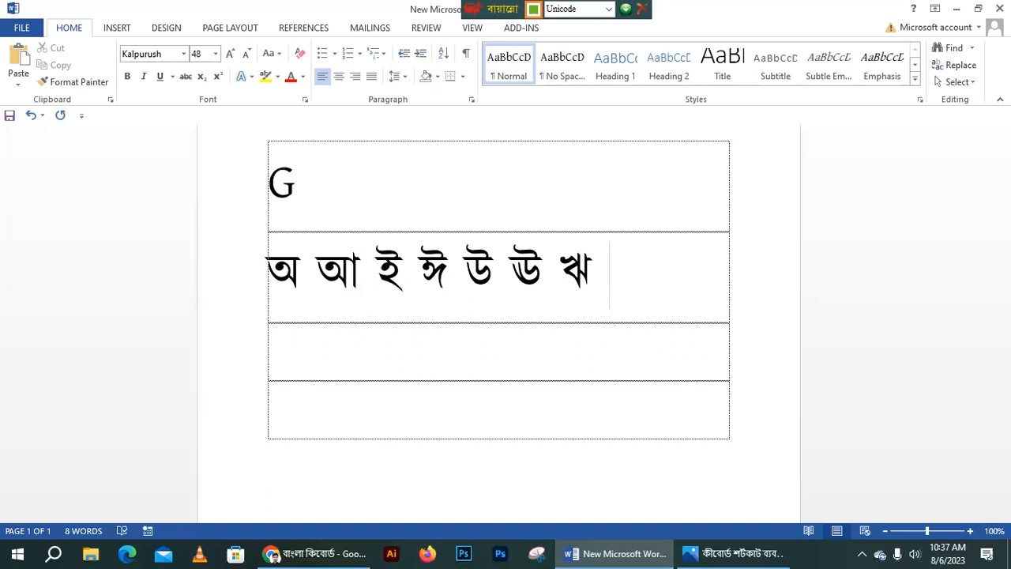
{"action": "type", "text": " এ ঐ"}
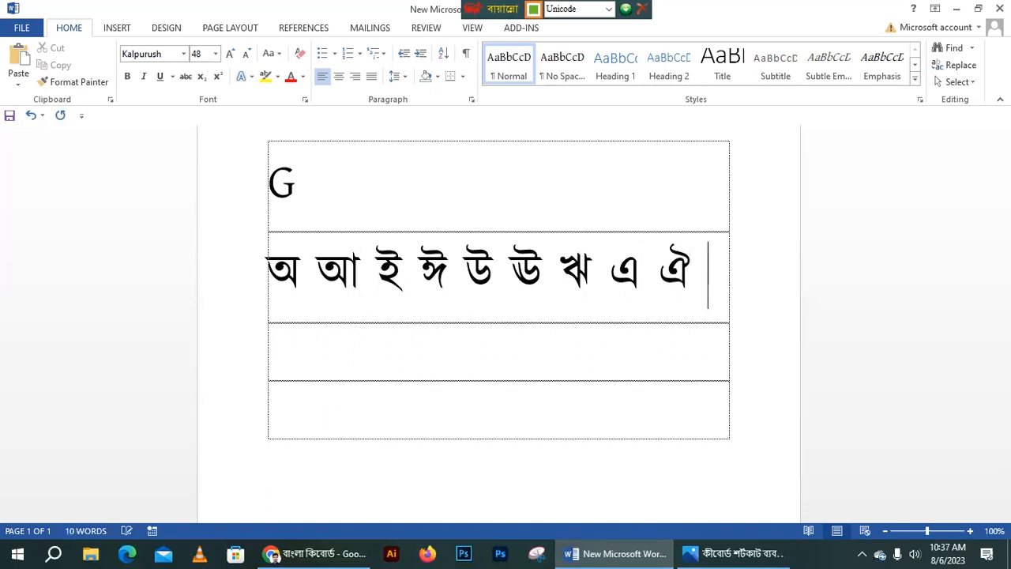
{"action": "type", "text": " ্"}
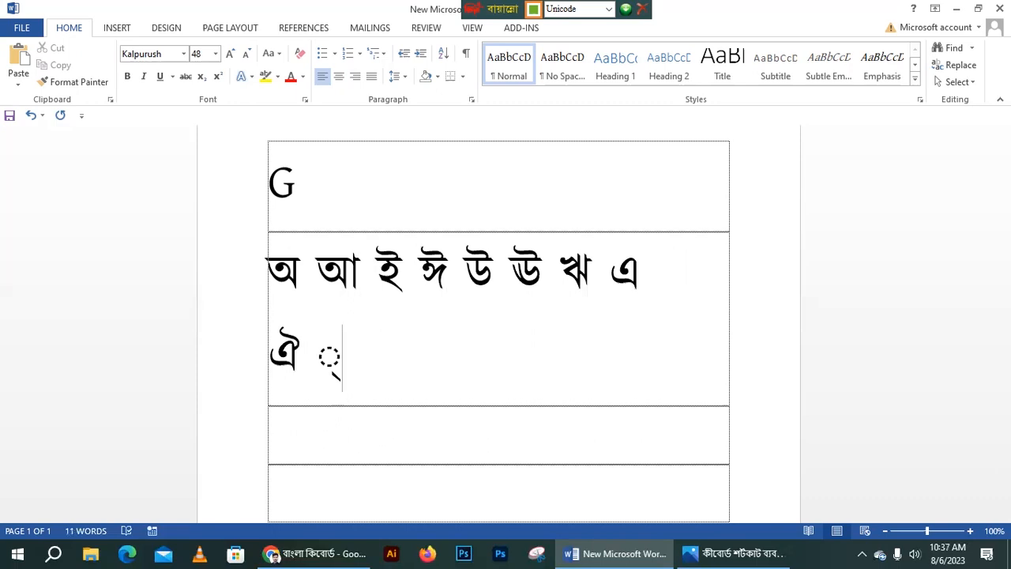
{"action": "type", "text": "ও"}
{"action": "key", "text": "BackSpace"}
{"action": "key", "text": "BackSpace"}
{"action": "key", "text": "BackSpace"}
{"action": "type", "text": "ও ্"}
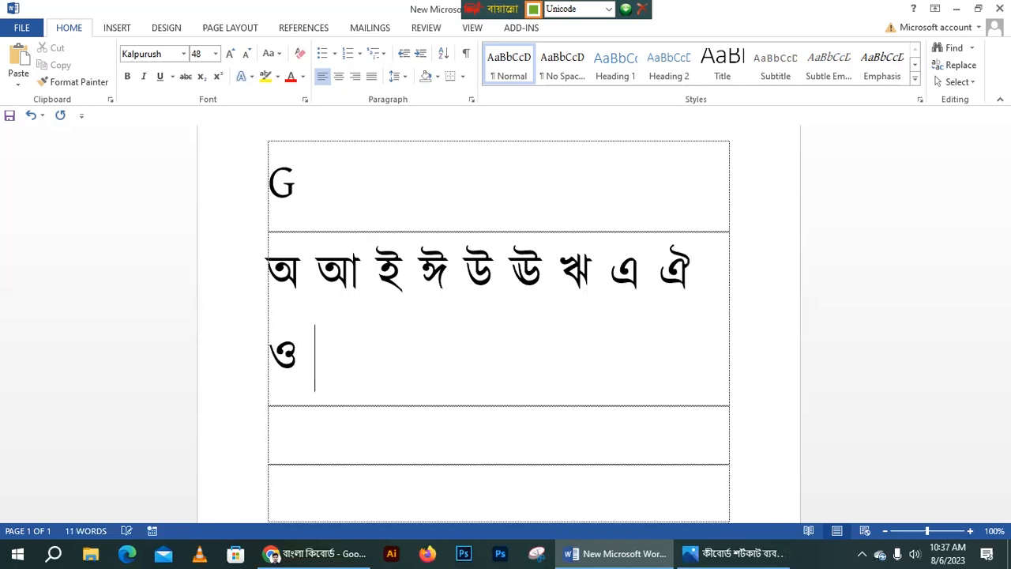
{"action": "type", "text": "ঔ"}
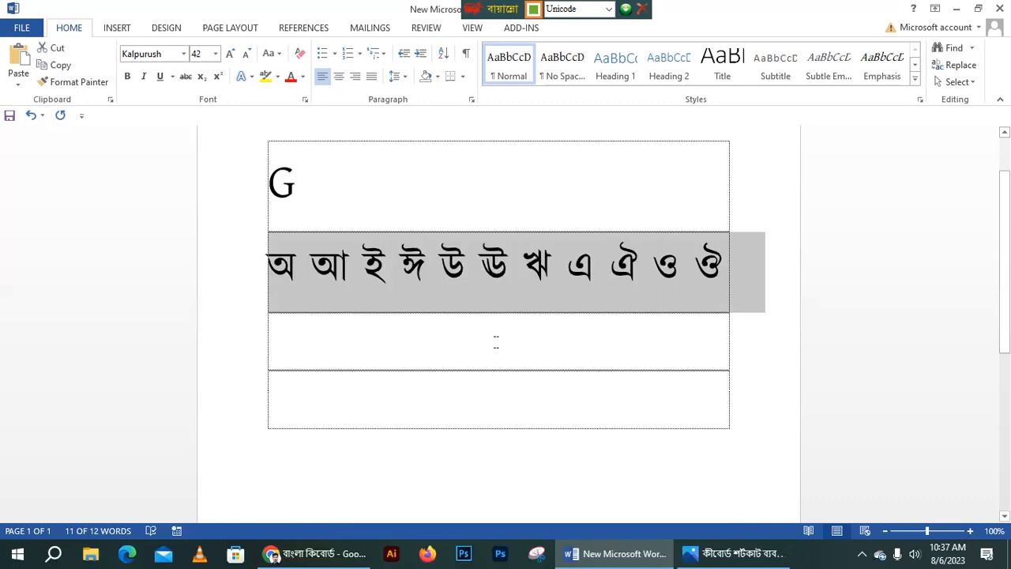
- Type the consonants ক খ গ ঘ ঙ … ম with spaces in row three, fixing typos
{"action": "left_click", "coordinate": [369, 343]}
{"action": "type", "text": "ক "}
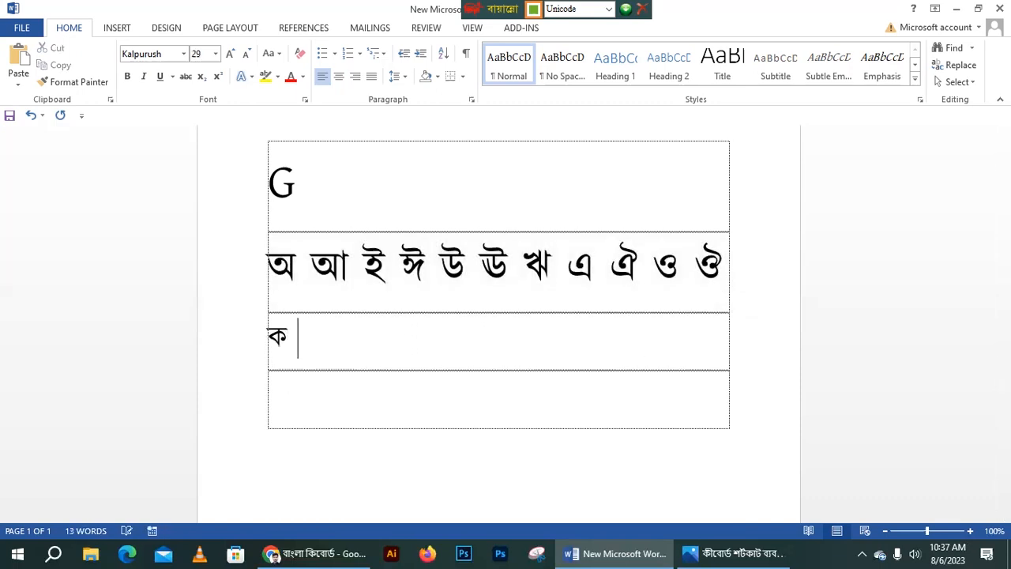
{"action": "type", "text": "খ গ ঘ ঙ "}
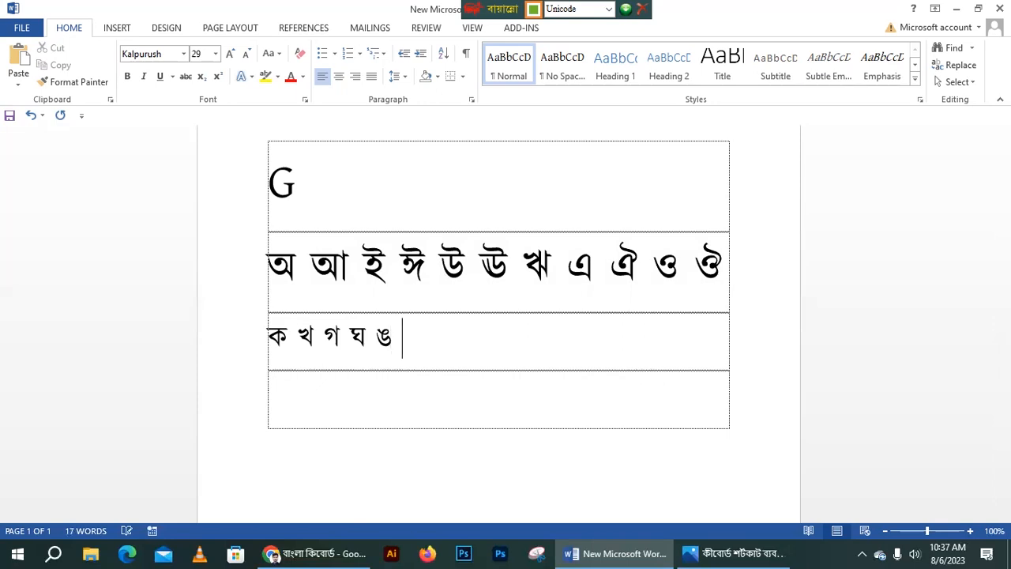
{"action": "type", "text": "চ ছ"}
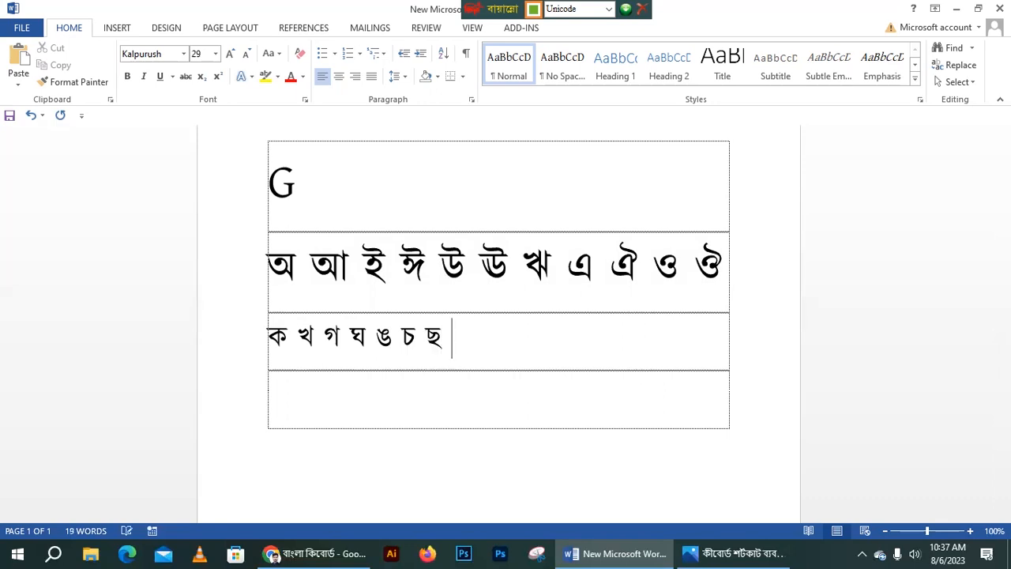
{"action": "type", "text": " জ"}
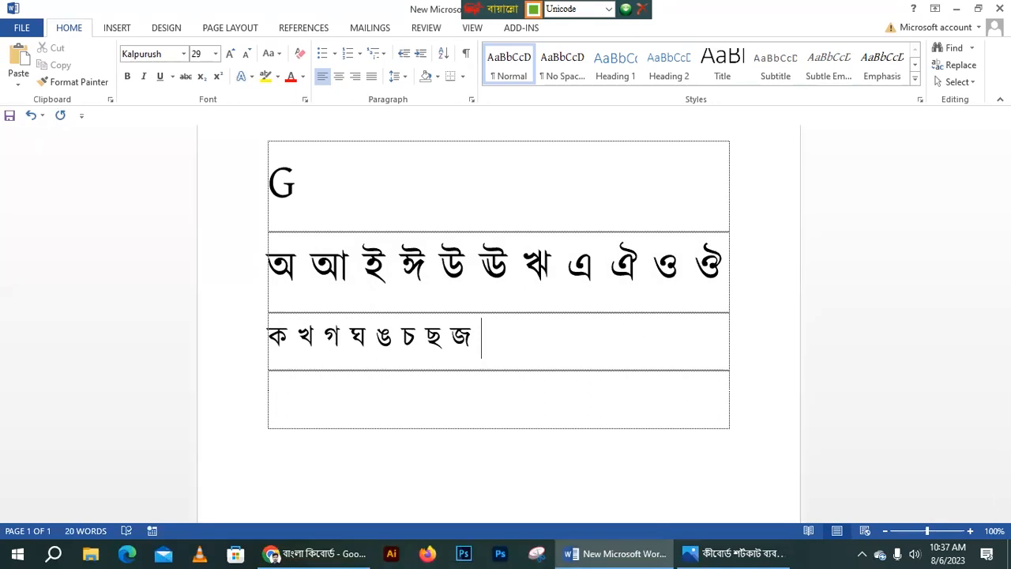
{"action": "type", "text": " ঝ ঞ"}
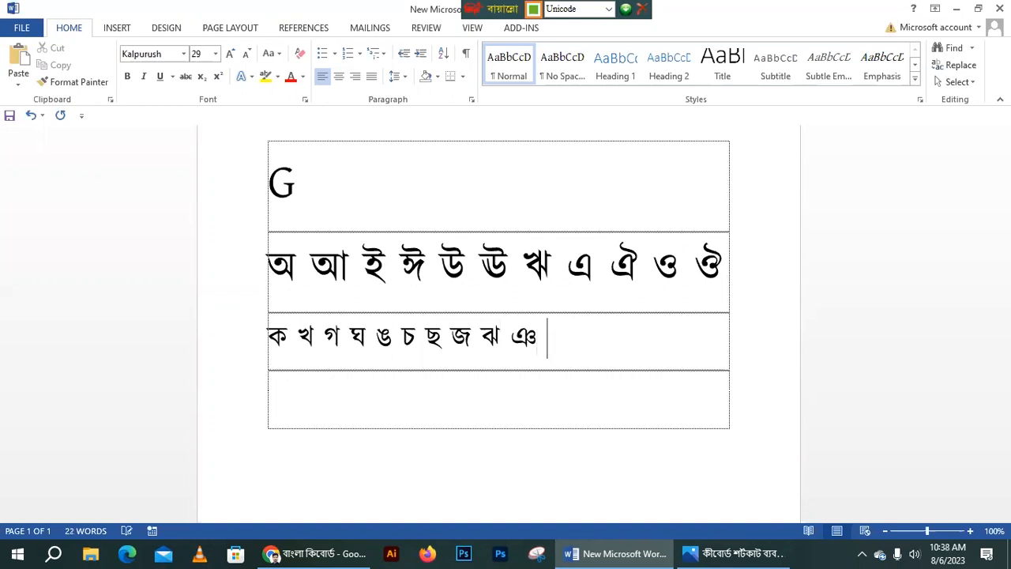
{"action": "type", "text": " ট ঠ"}
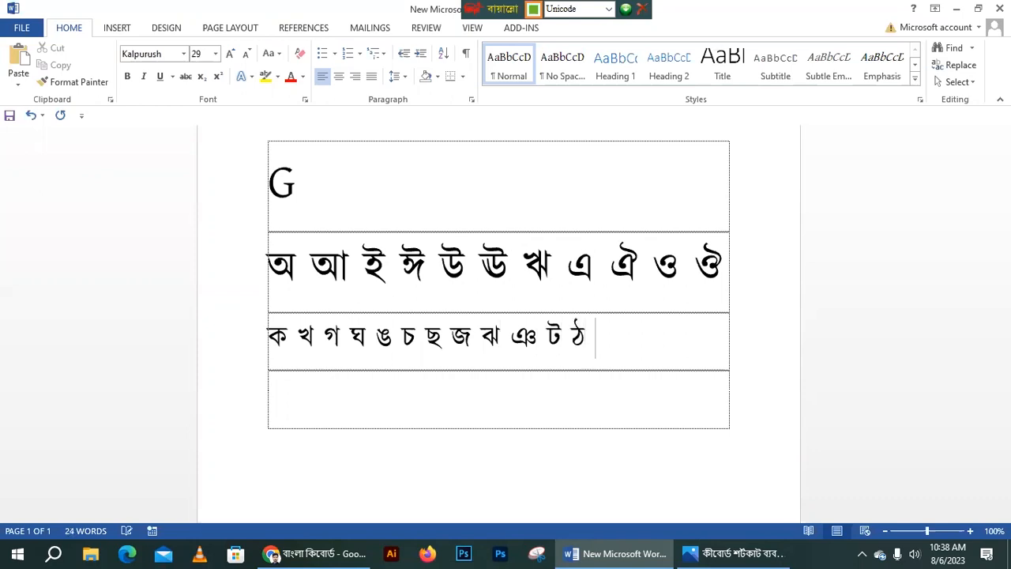
{"action": "type", "text": " ড ঢ ন"}
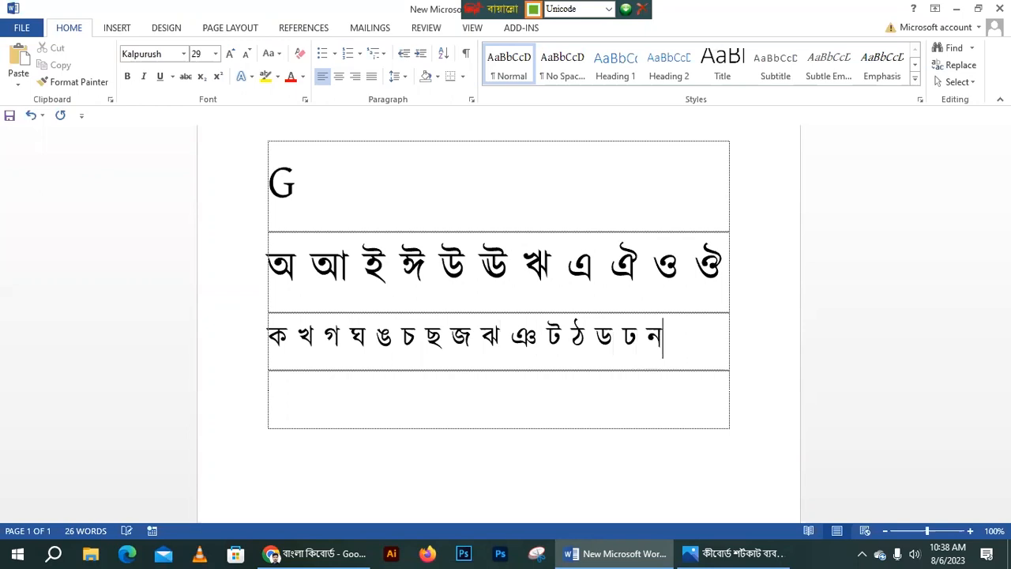
{"action": "key", "text": "BackSpace"}
{"action": "type", "text": "ণ ত "}
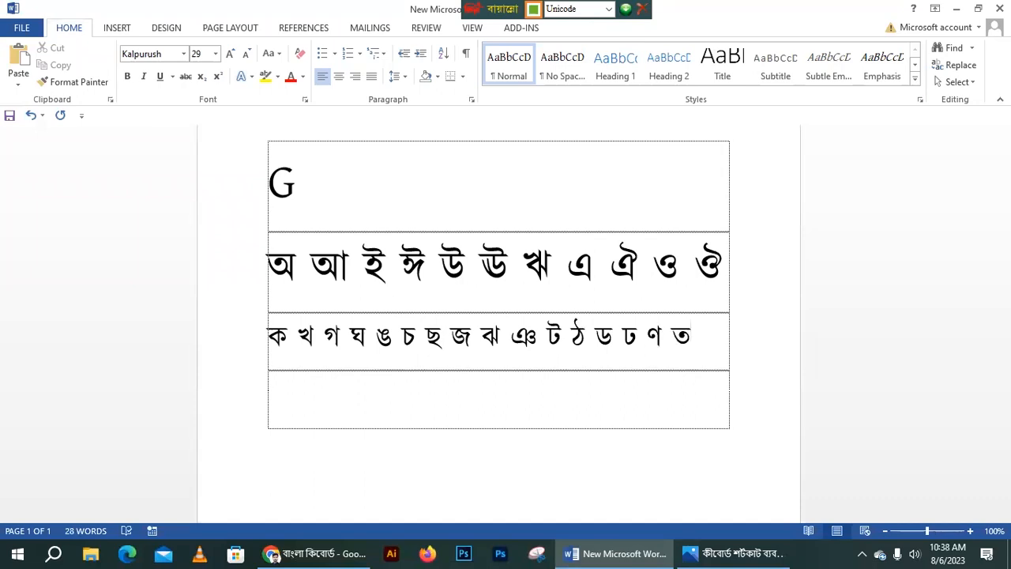
{"action": "type", "text": "থ দ"}
{"action": "type", "text": "ধ ন"}
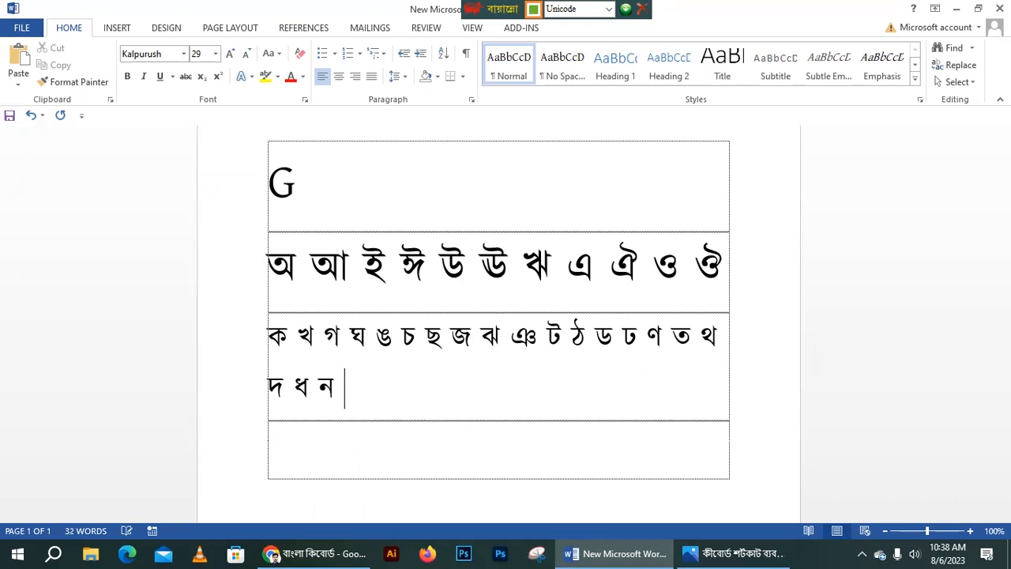
{"action": "type", "text": " প ফ ব "}
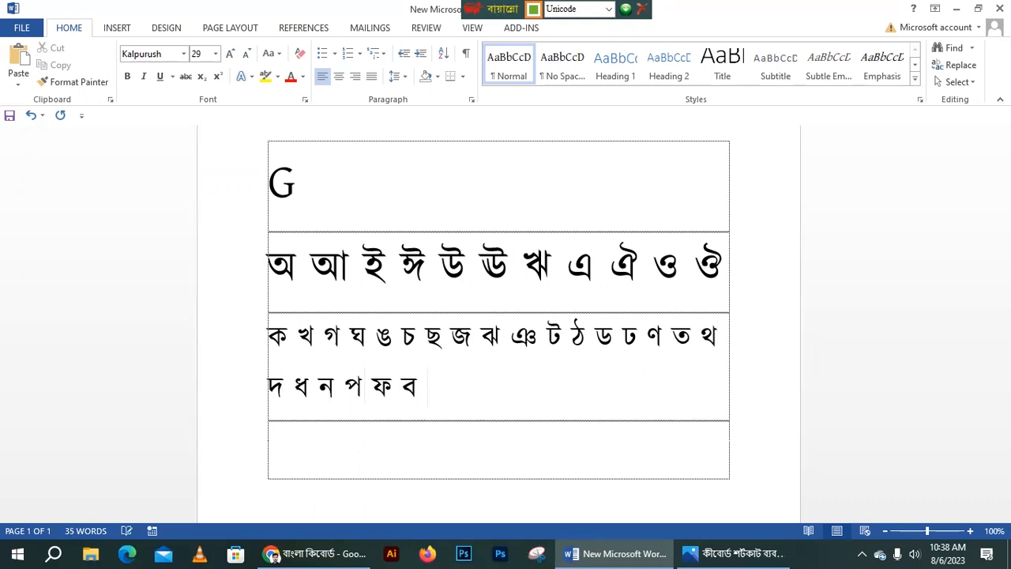
{"action": "type", "text": "ভ ম শ"}
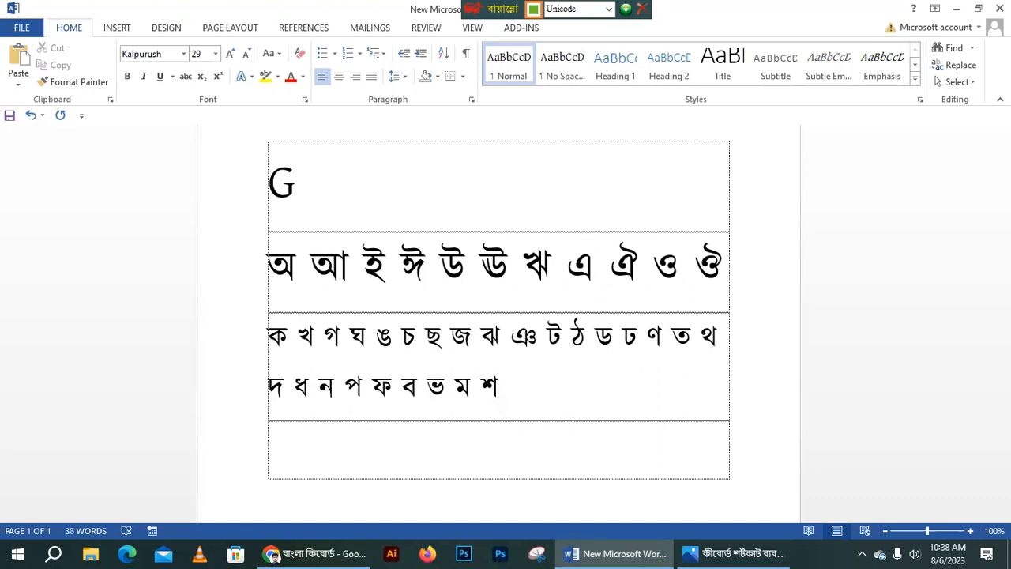
{"action": "key", "text": "BackSpace"}
- Add a fourth table row and type G= in it in English mode
{"action": "left_click_drag", "start_coordinate": [530, 394], "coordinate": [235, 303]}
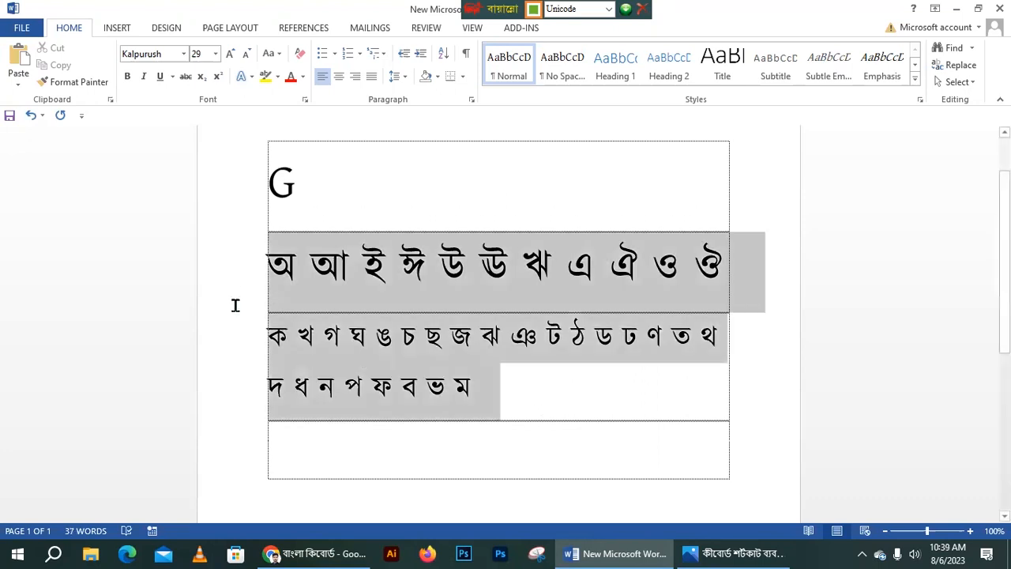
{"action": "left_click", "coordinate": [403, 266]}
{"action": "left_click", "coordinate": [500, 380]}
{"action": "key", "text": "Tab"}
{"action": "key", "text": "Tab"}
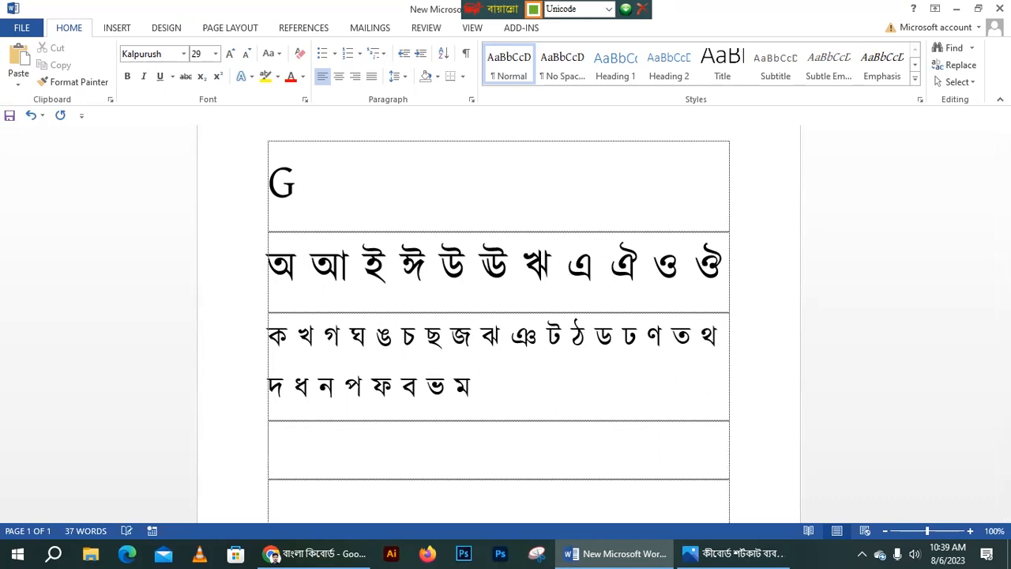
{"action": "type", "text": "্"}
{"action": "key", "text": "BackSpace"}
{"action": "key", "text": "ctrl+alt+b"}
{"action": "type", "text": "G"}
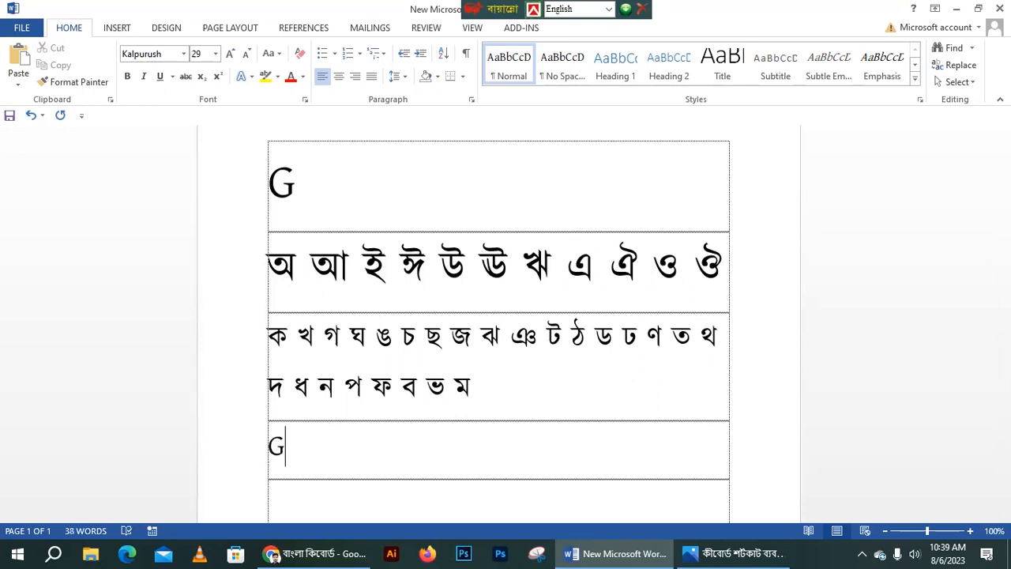
{"action": "type", "text": "="}
- Minimize Word and the keyboard picture, then refresh the desktop
{"action": "scroll", "coordinate": [474, 379], "scroll_direction": "down", "scroll_amount": 5}
{"action": "left_click_drag", "start_coordinate": [290, 207], "coordinate": [269, 206]}
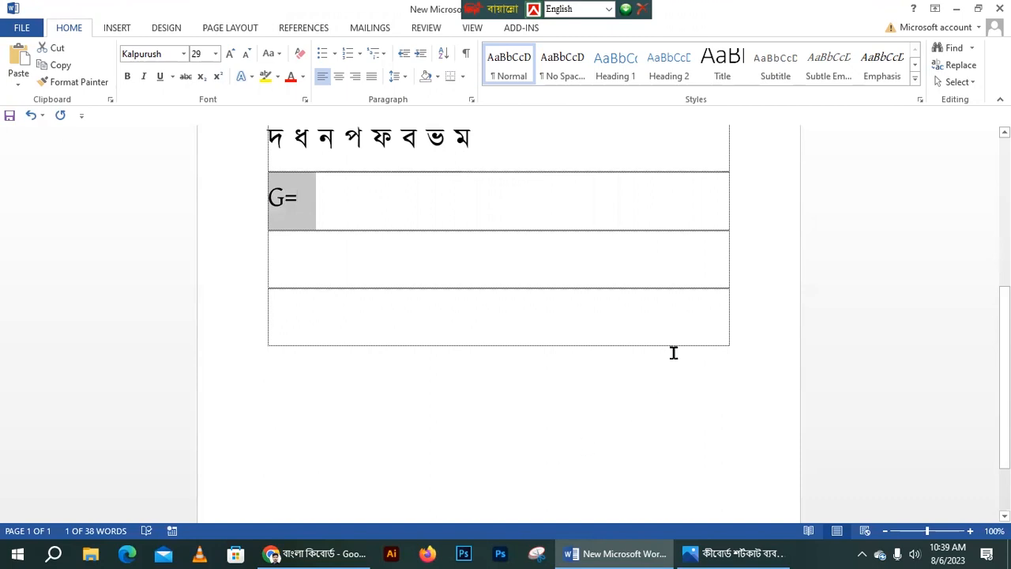
{"action": "left_click", "coordinate": [956, 14]}
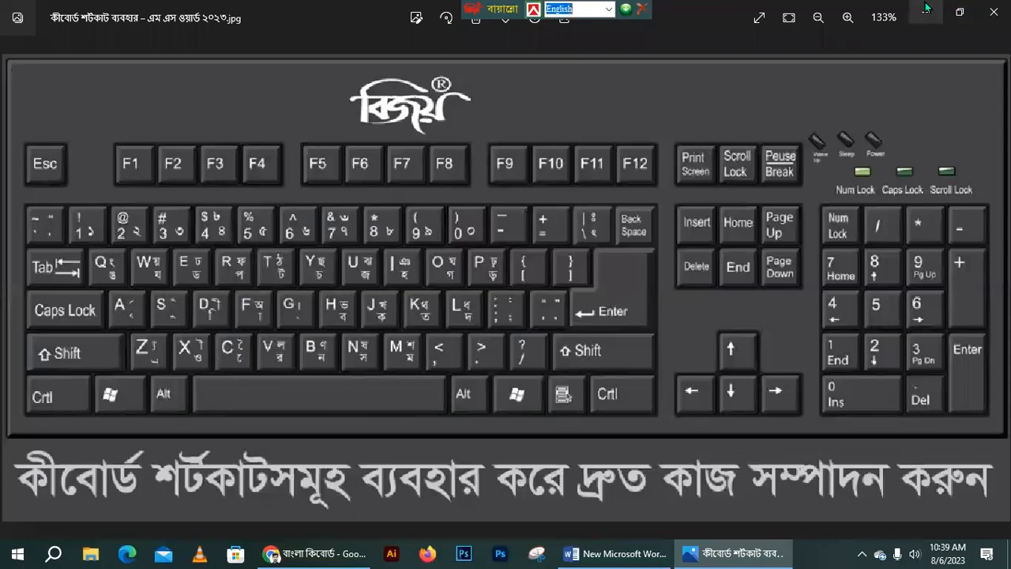
{"action": "left_click", "coordinate": [928, 11]}
{"action": "right_click", "coordinate": [545, 214]}
{"action": "left_click", "coordinate": [564, 264]}
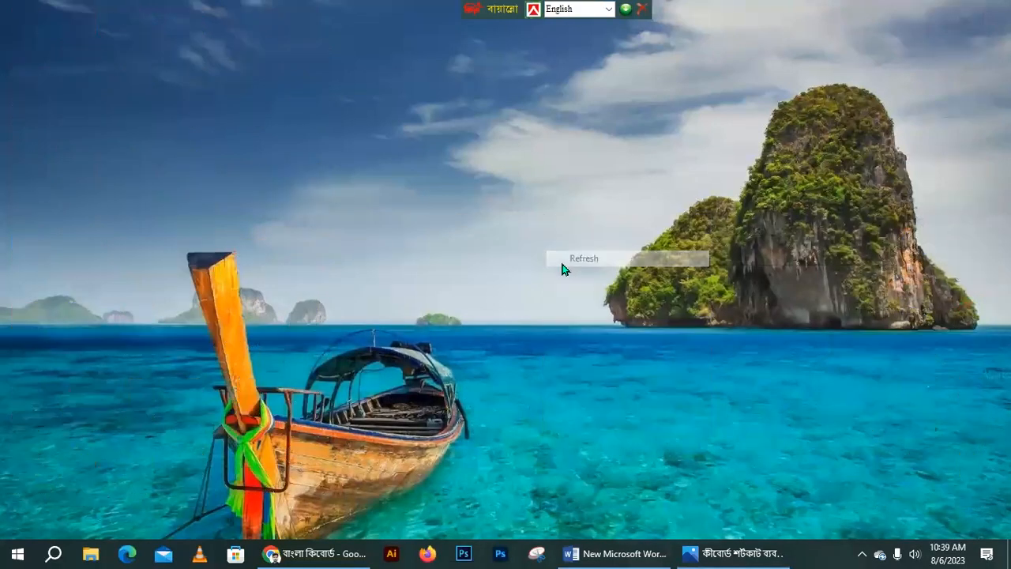